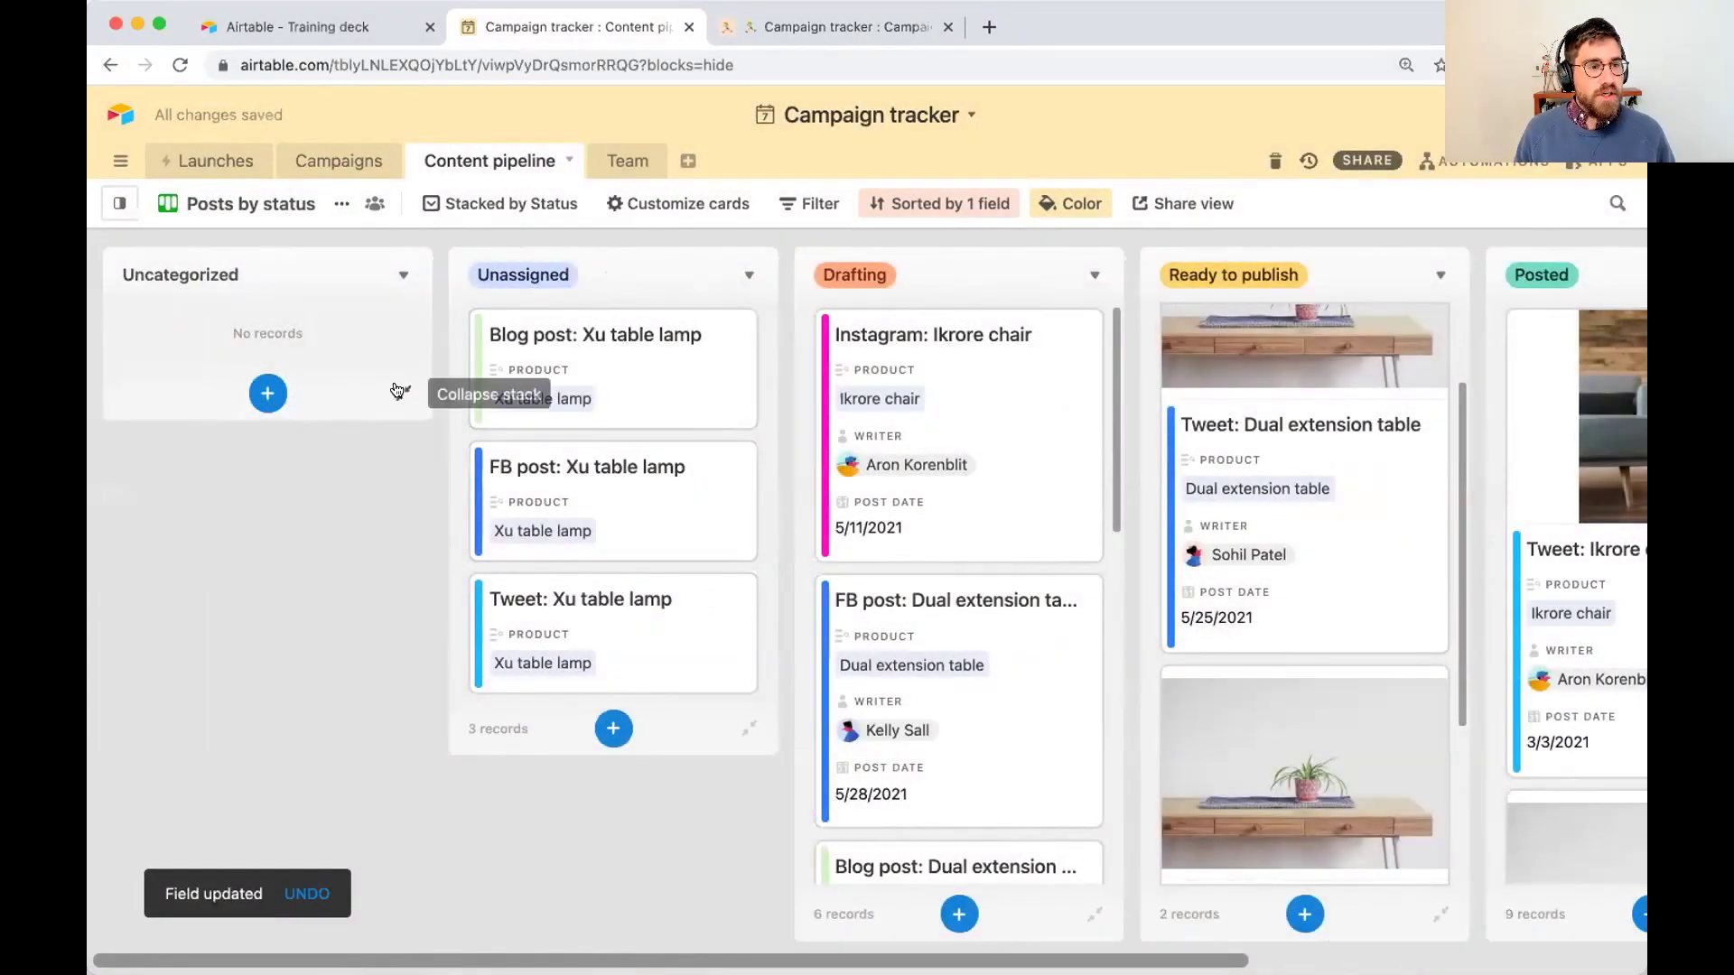
Step: Collapse the empty Uncategorized stack on the Posts by status board and show the views sidebar
left_click(397, 390)
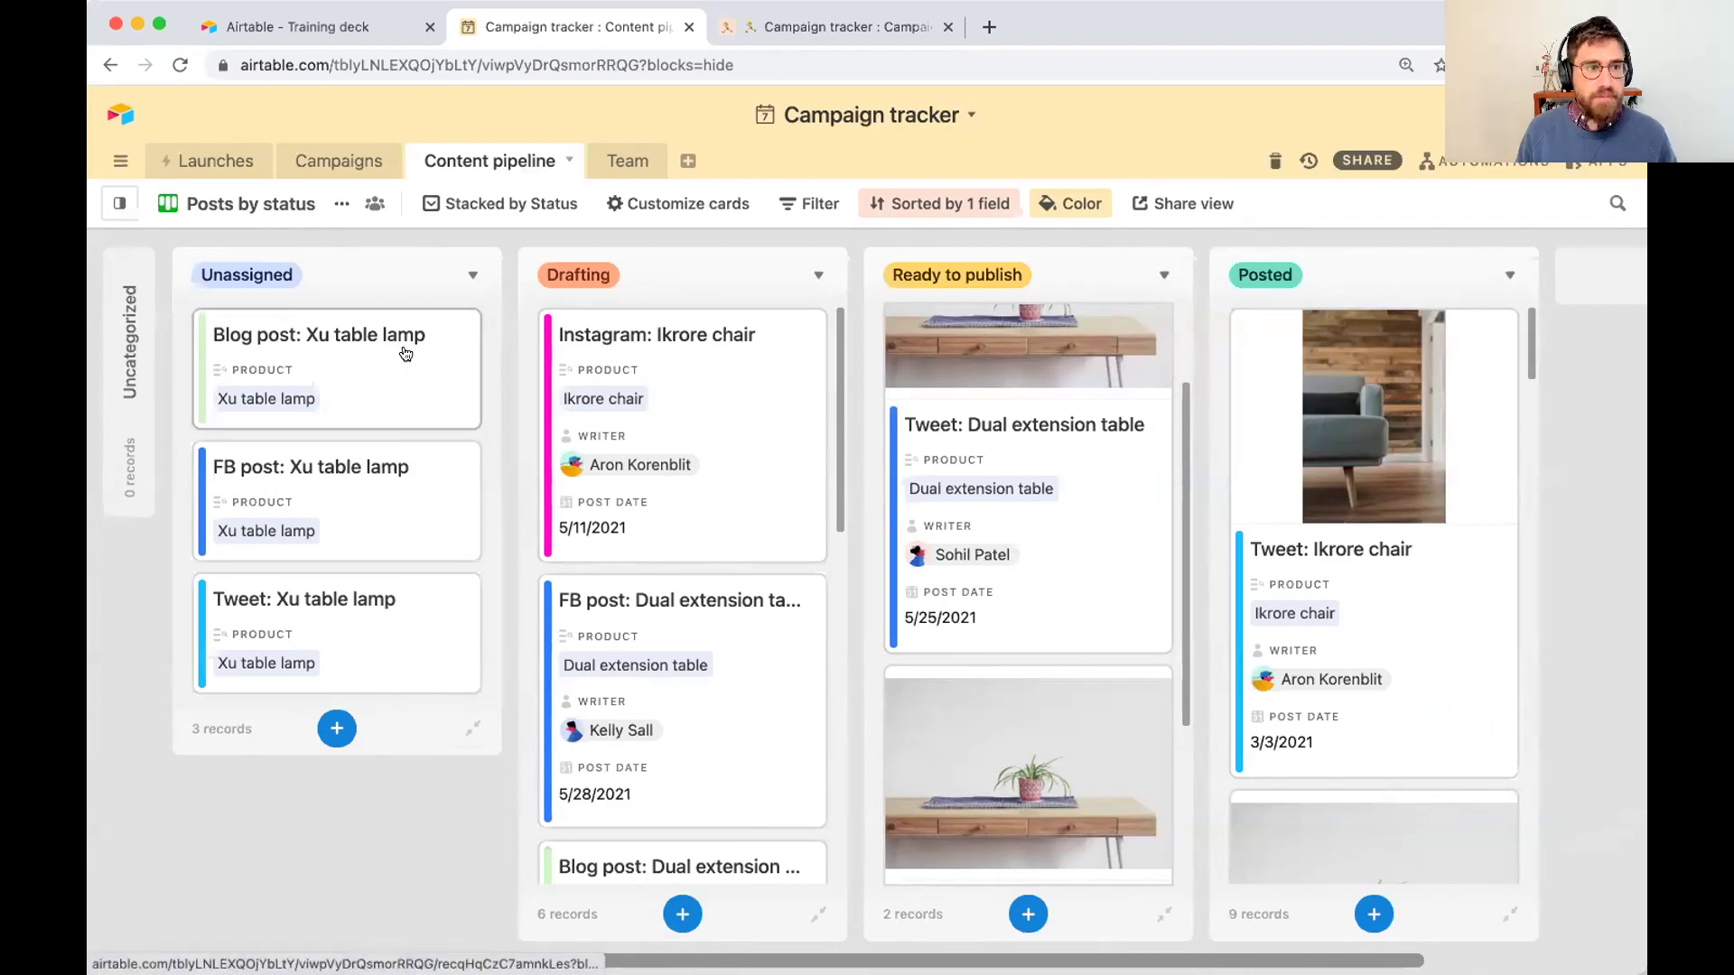
mouse_move(167, 217)
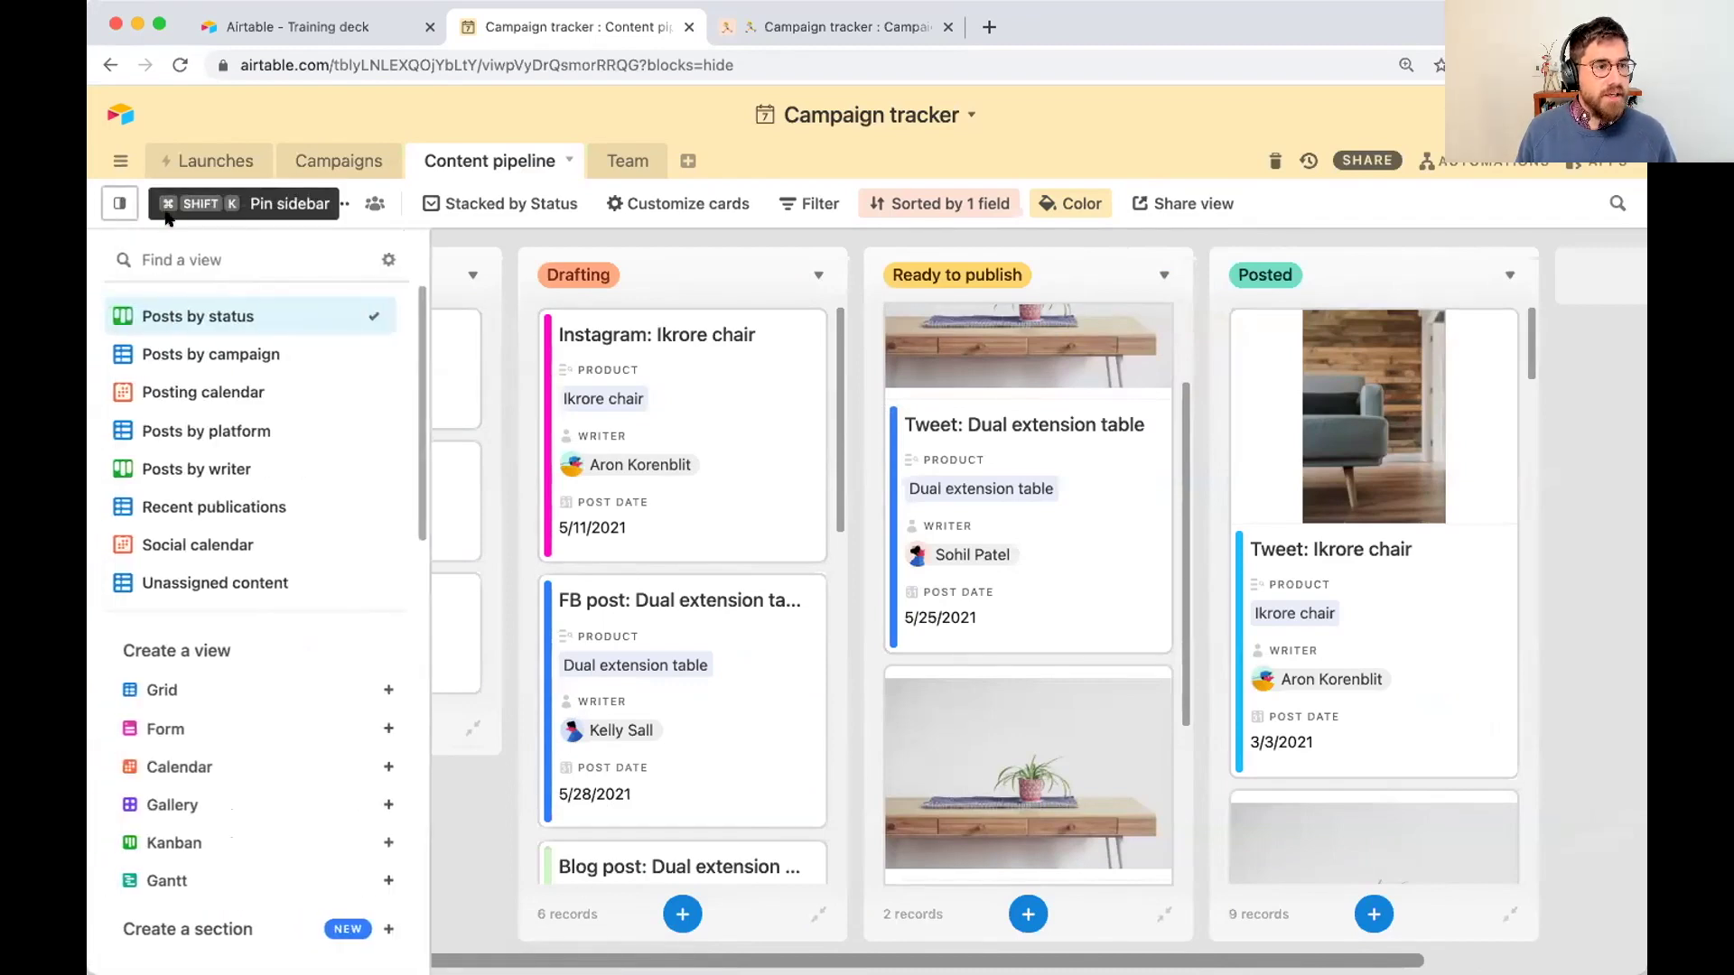
Step: In Posts by campaign, set the Xu table lamp FB post's Post date to 5/13/2021
left_click(273, 352)
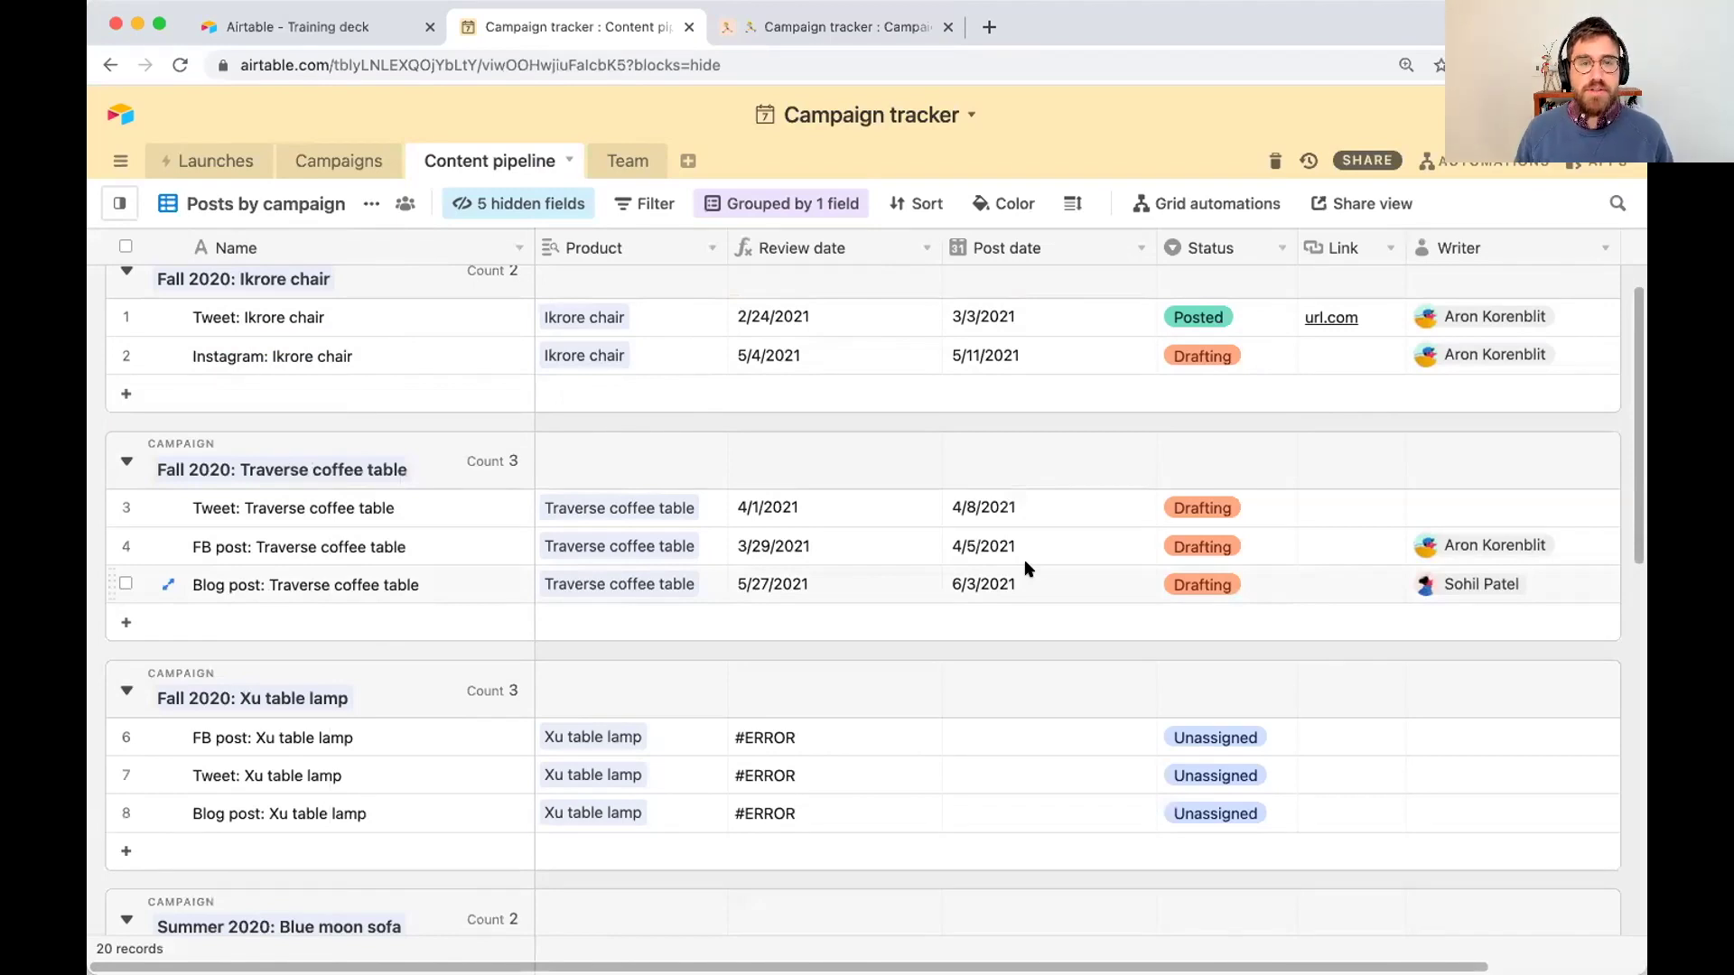
left_click(1069, 738)
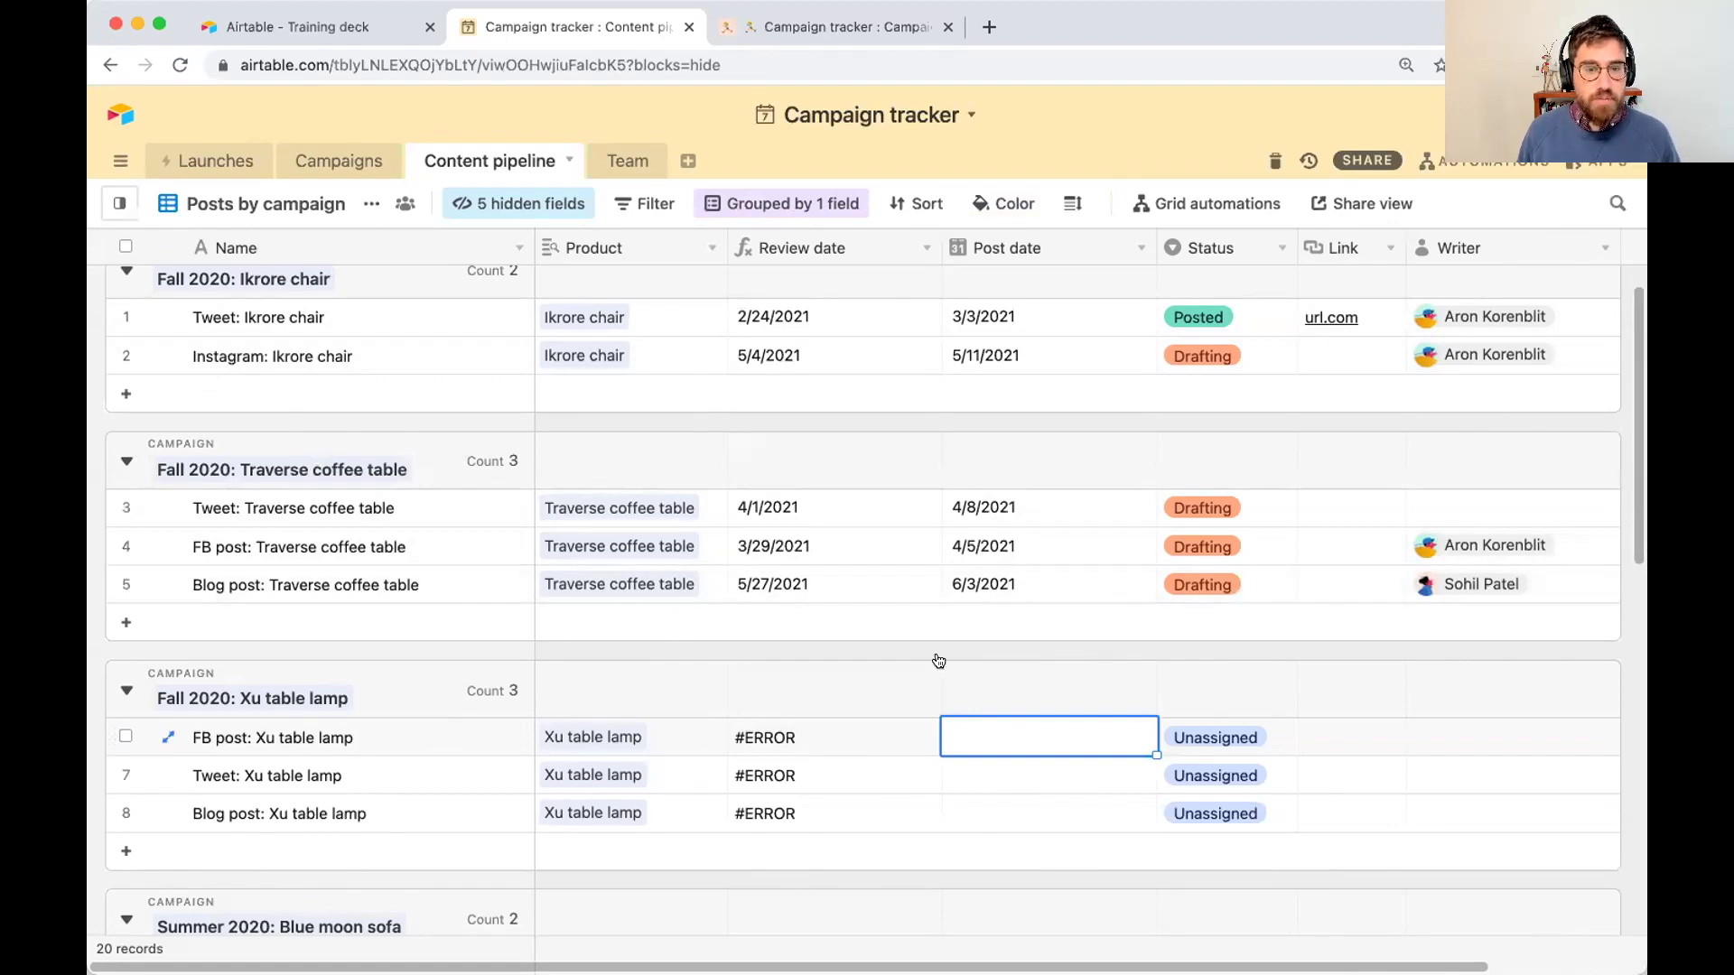
left_click(974, 721)
left_click(1186, 471)
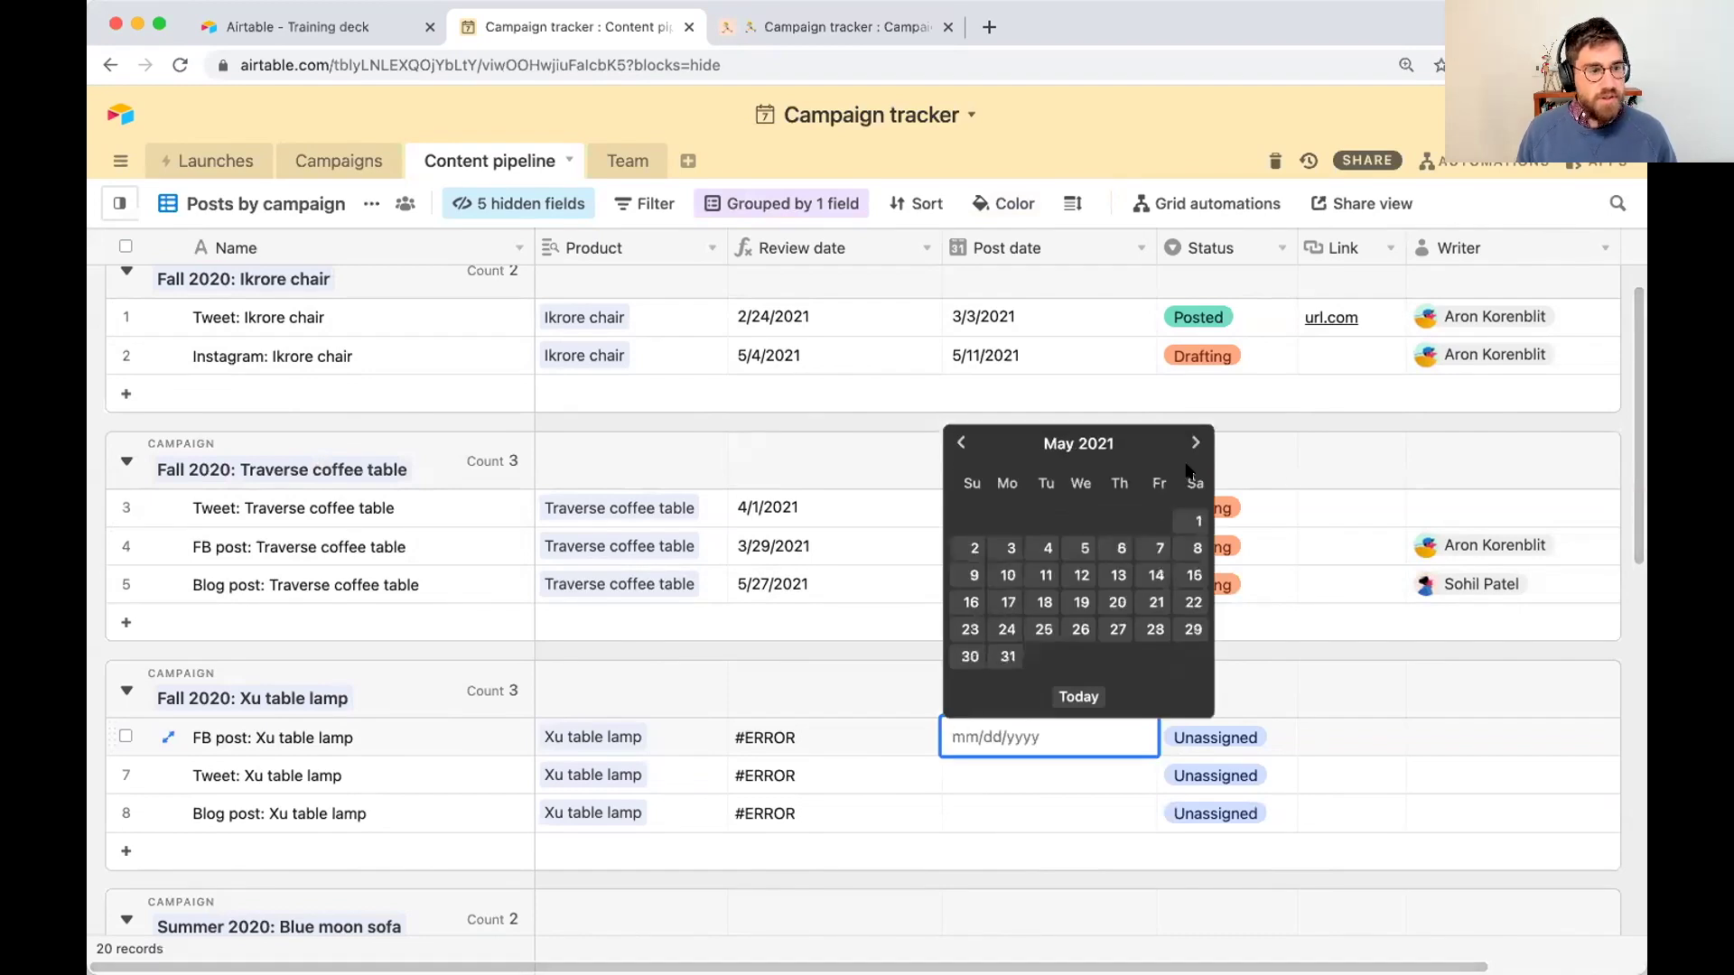
left_click(1120, 576)
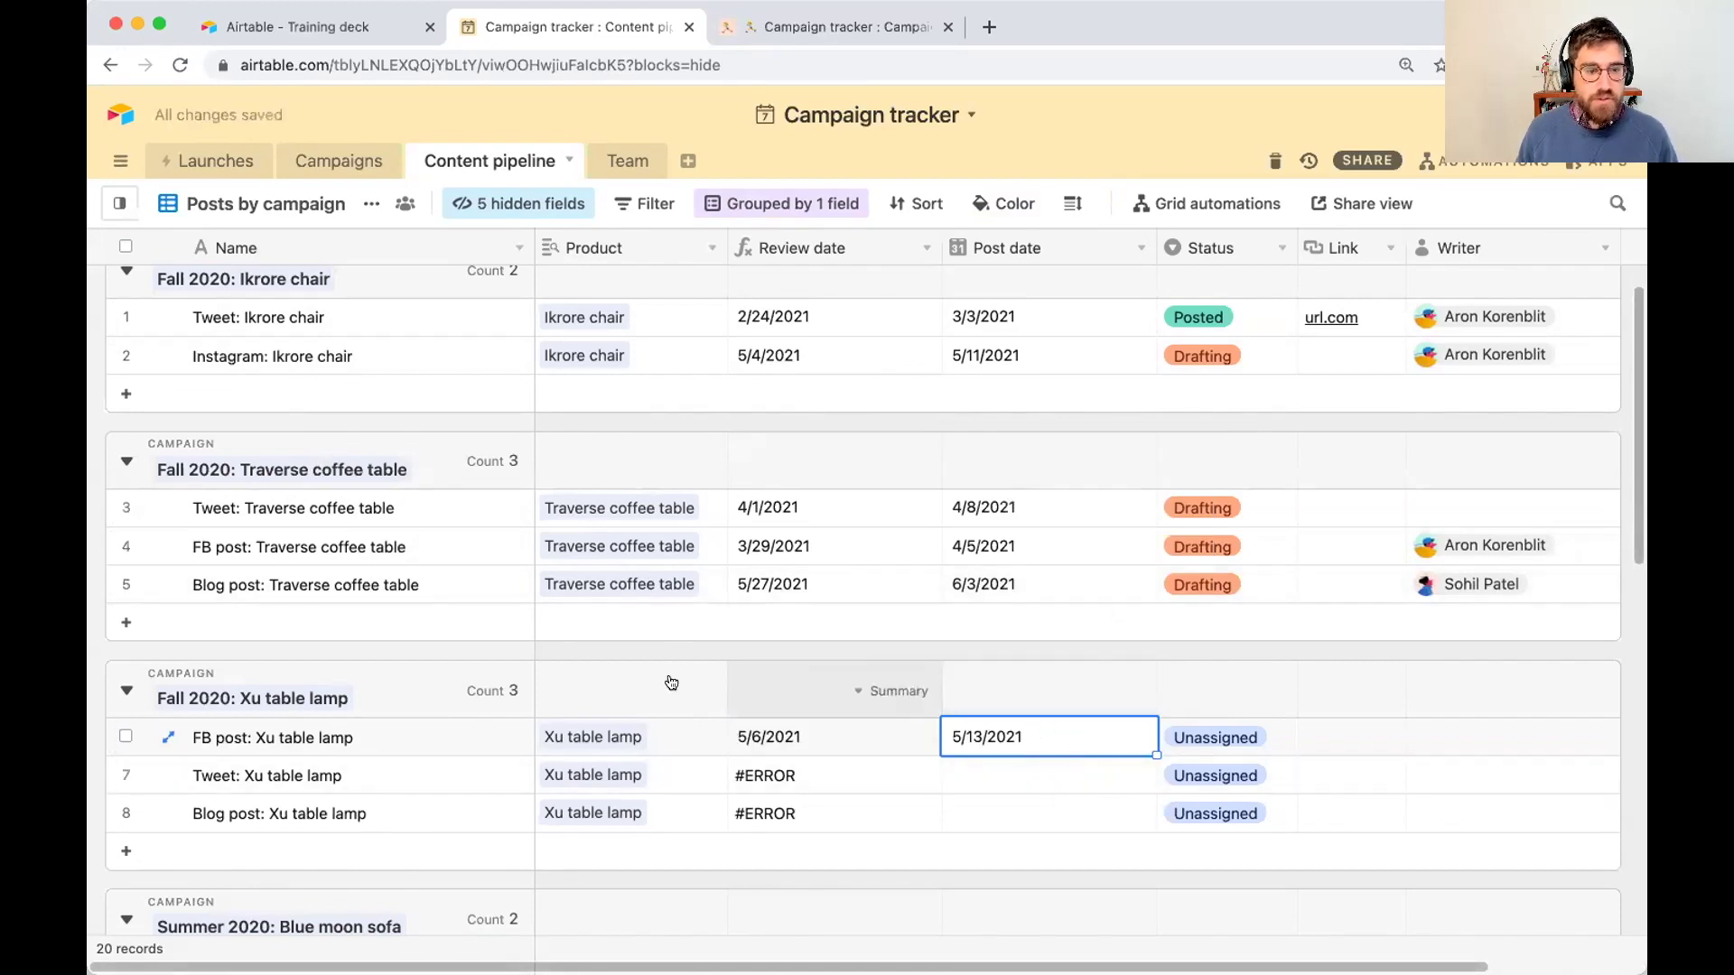
Step: Set the Xu table lamp tweet's Post date to 5/20/2021
left_click(1003, 770)
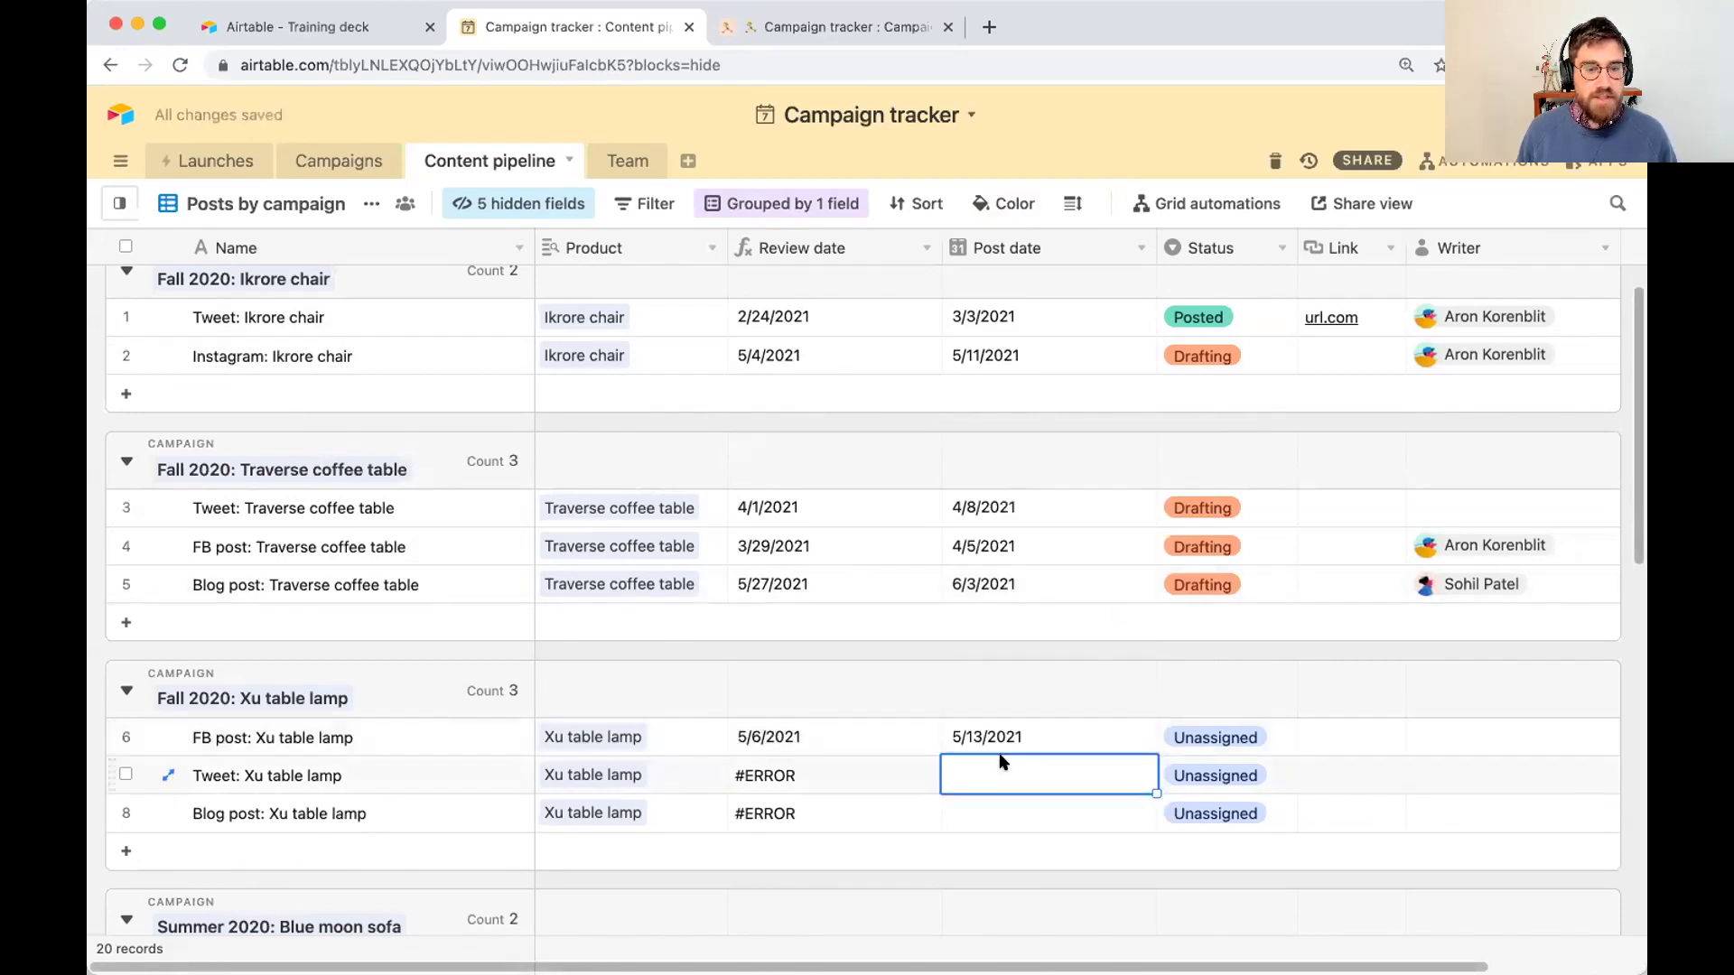
left_click(1002, 766)
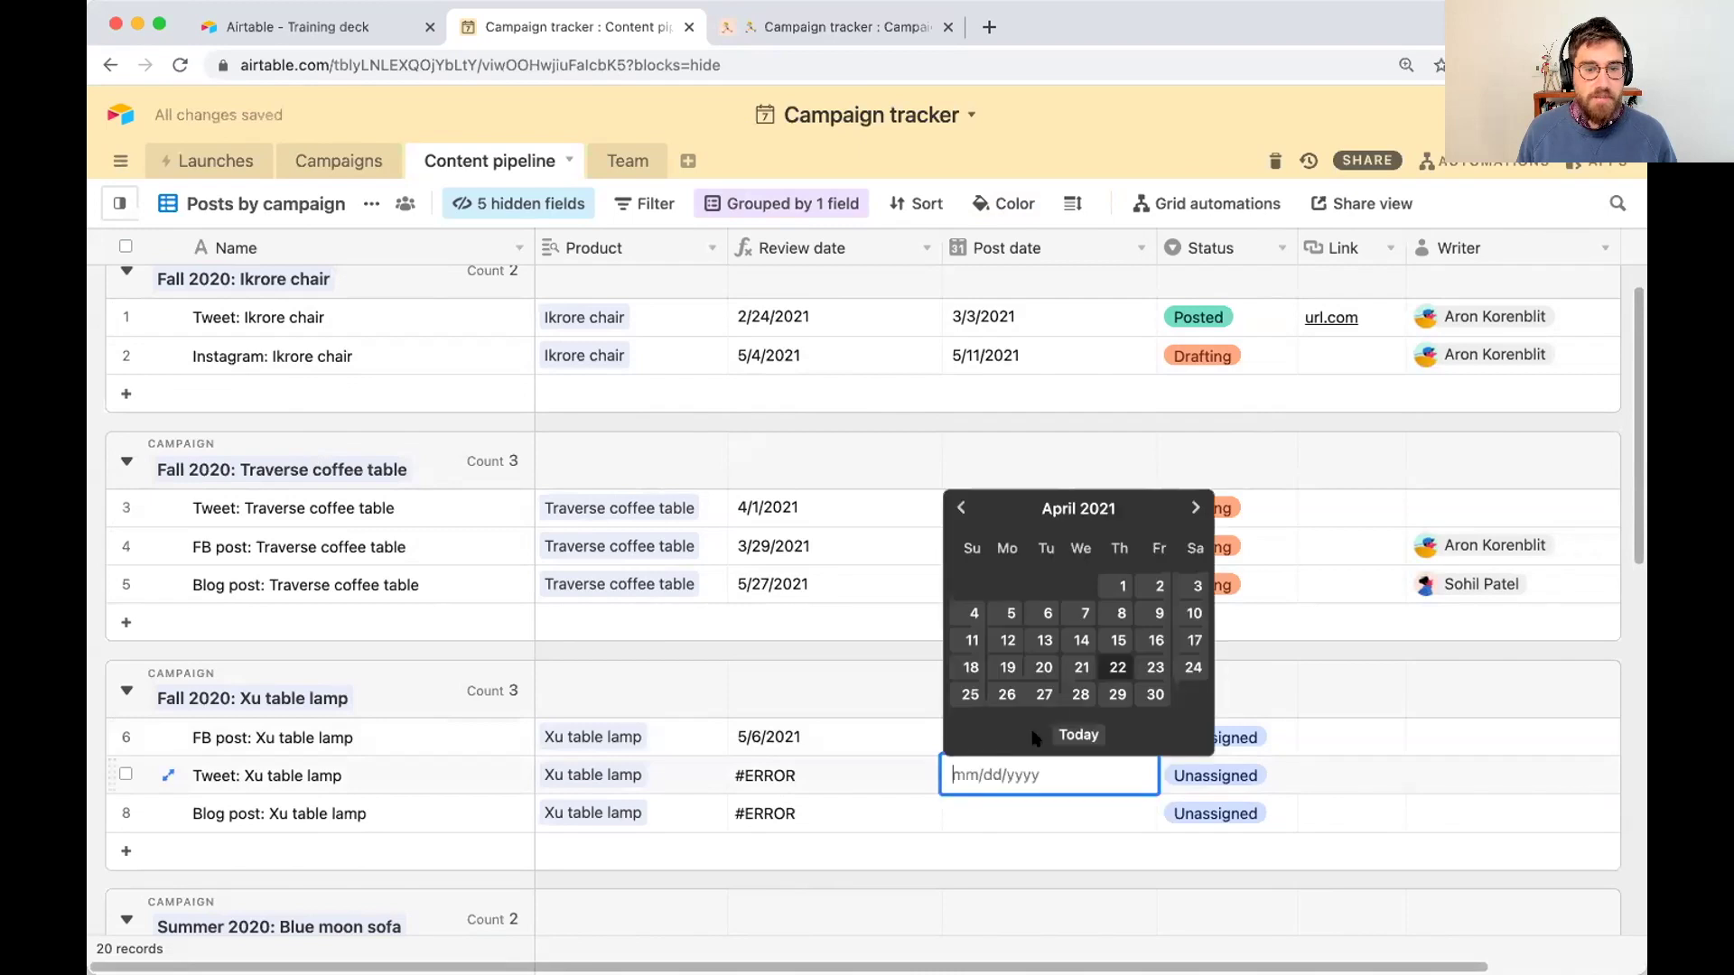
left_click(1194, 508)
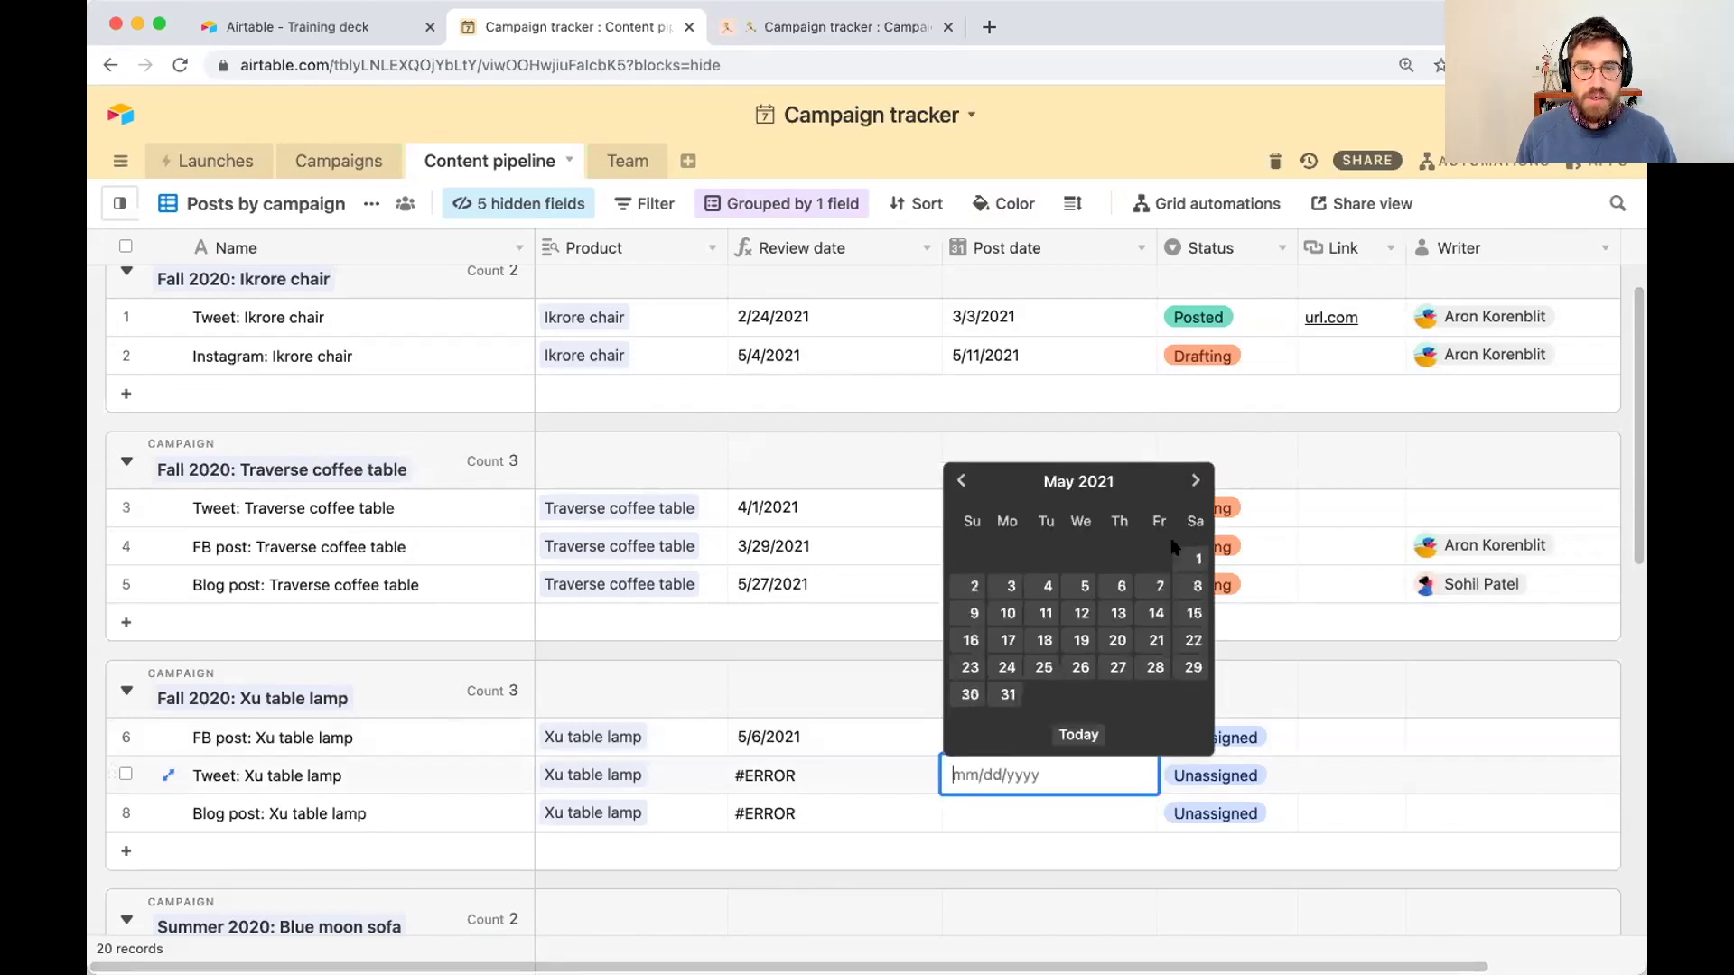
left_click(1121, 639)
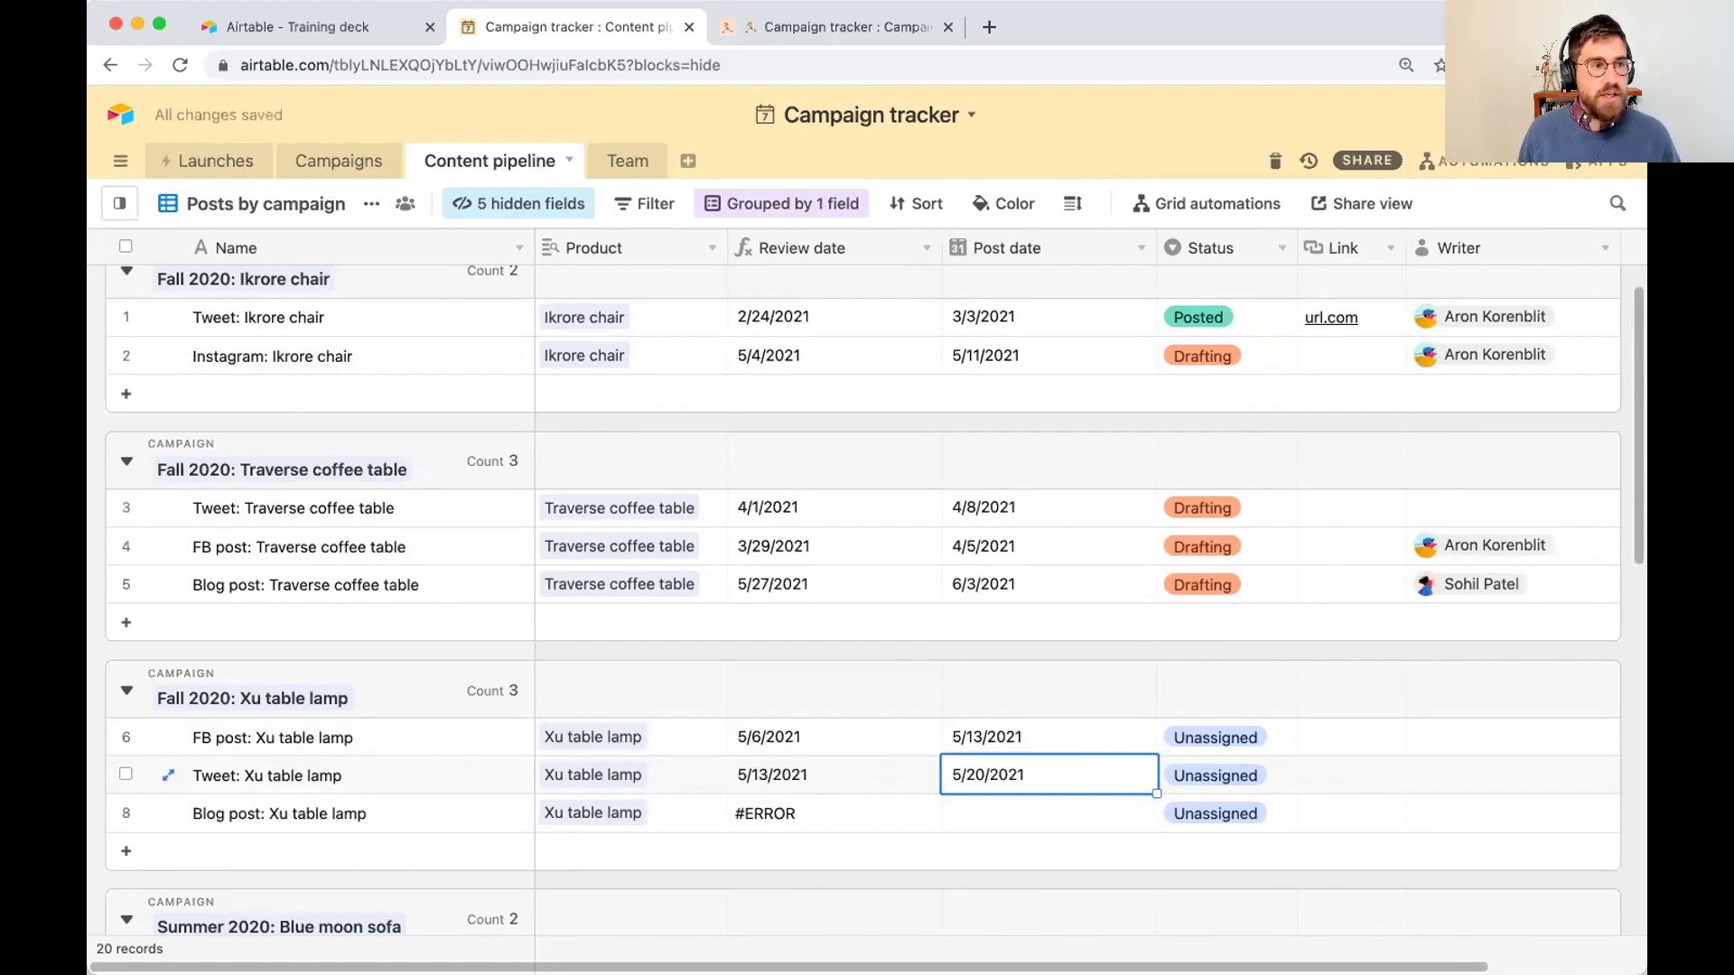
Step: On the Posting calendar, page between May and April 2021 and drag the undated Xu table lamp blog post onto it
left_click(119, 202)
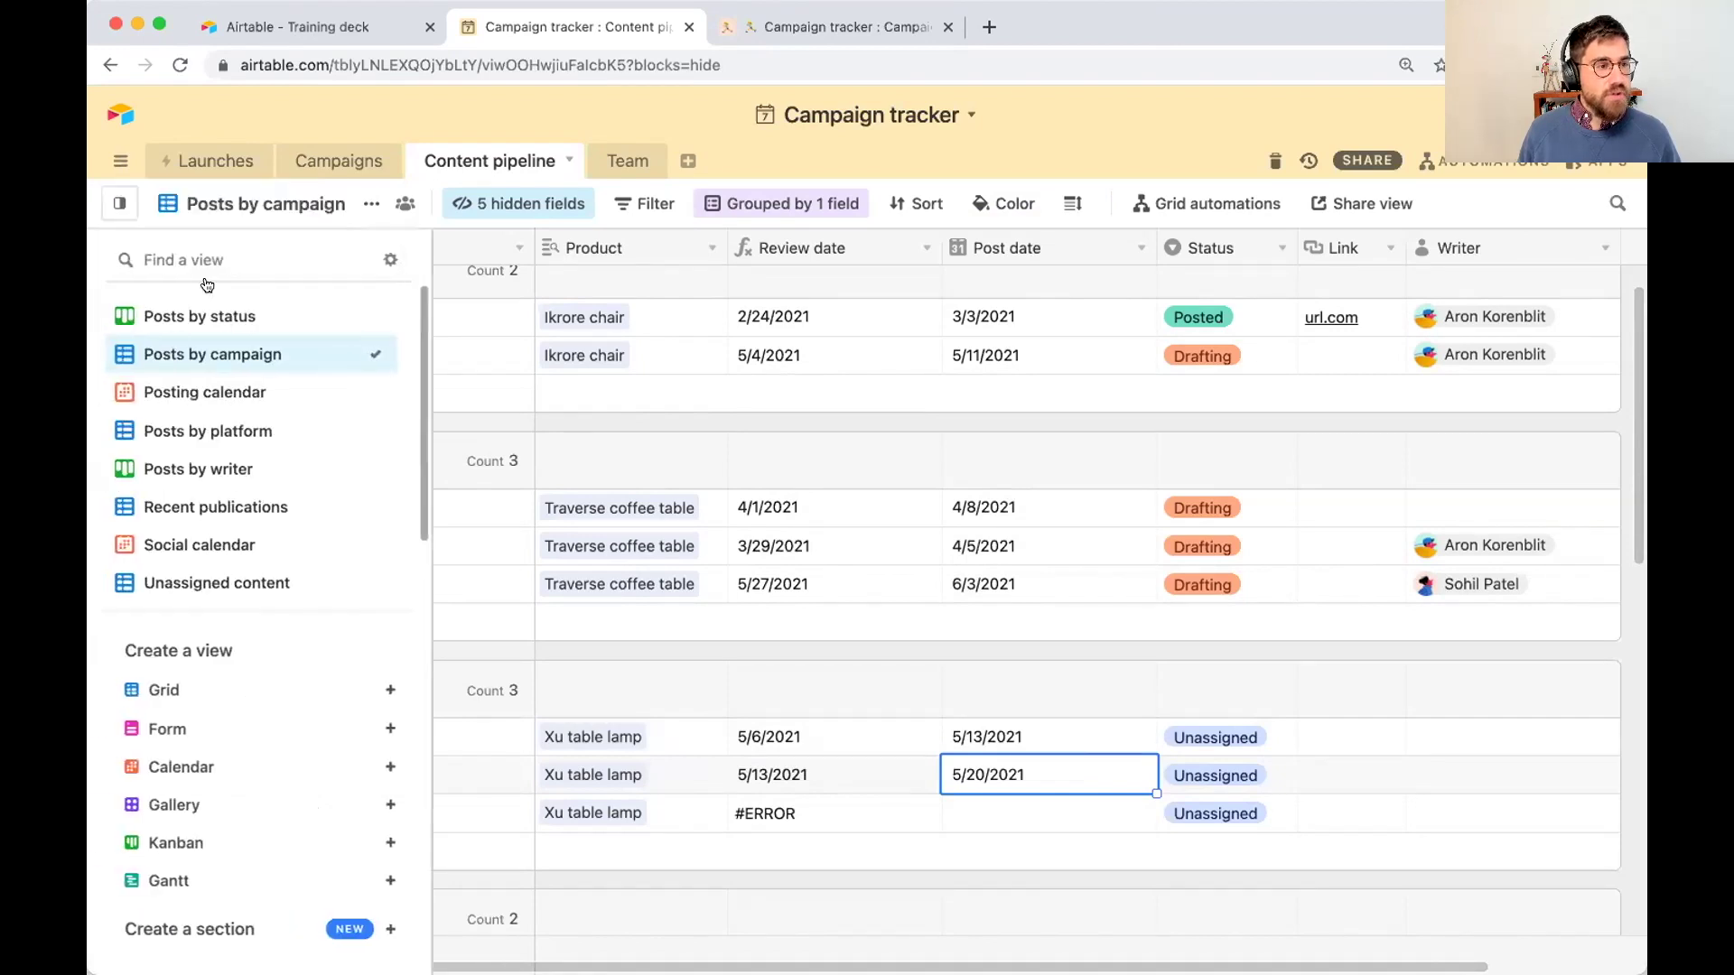
left_click(233, 391)
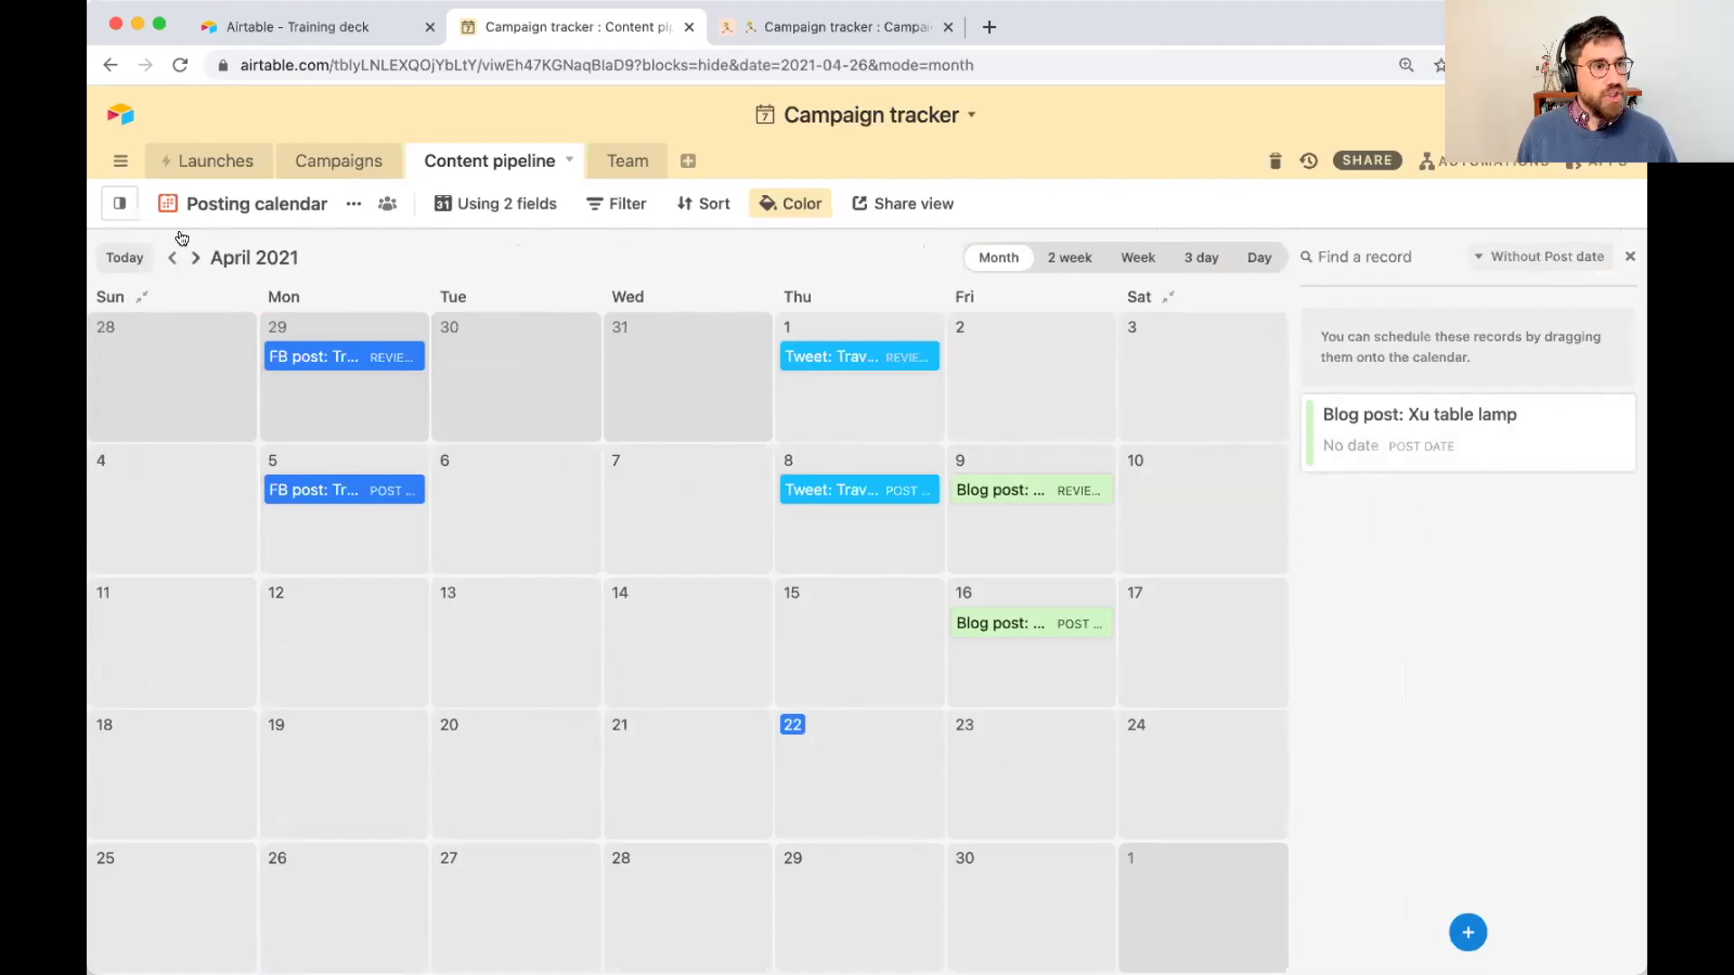
left_click(195, 258)
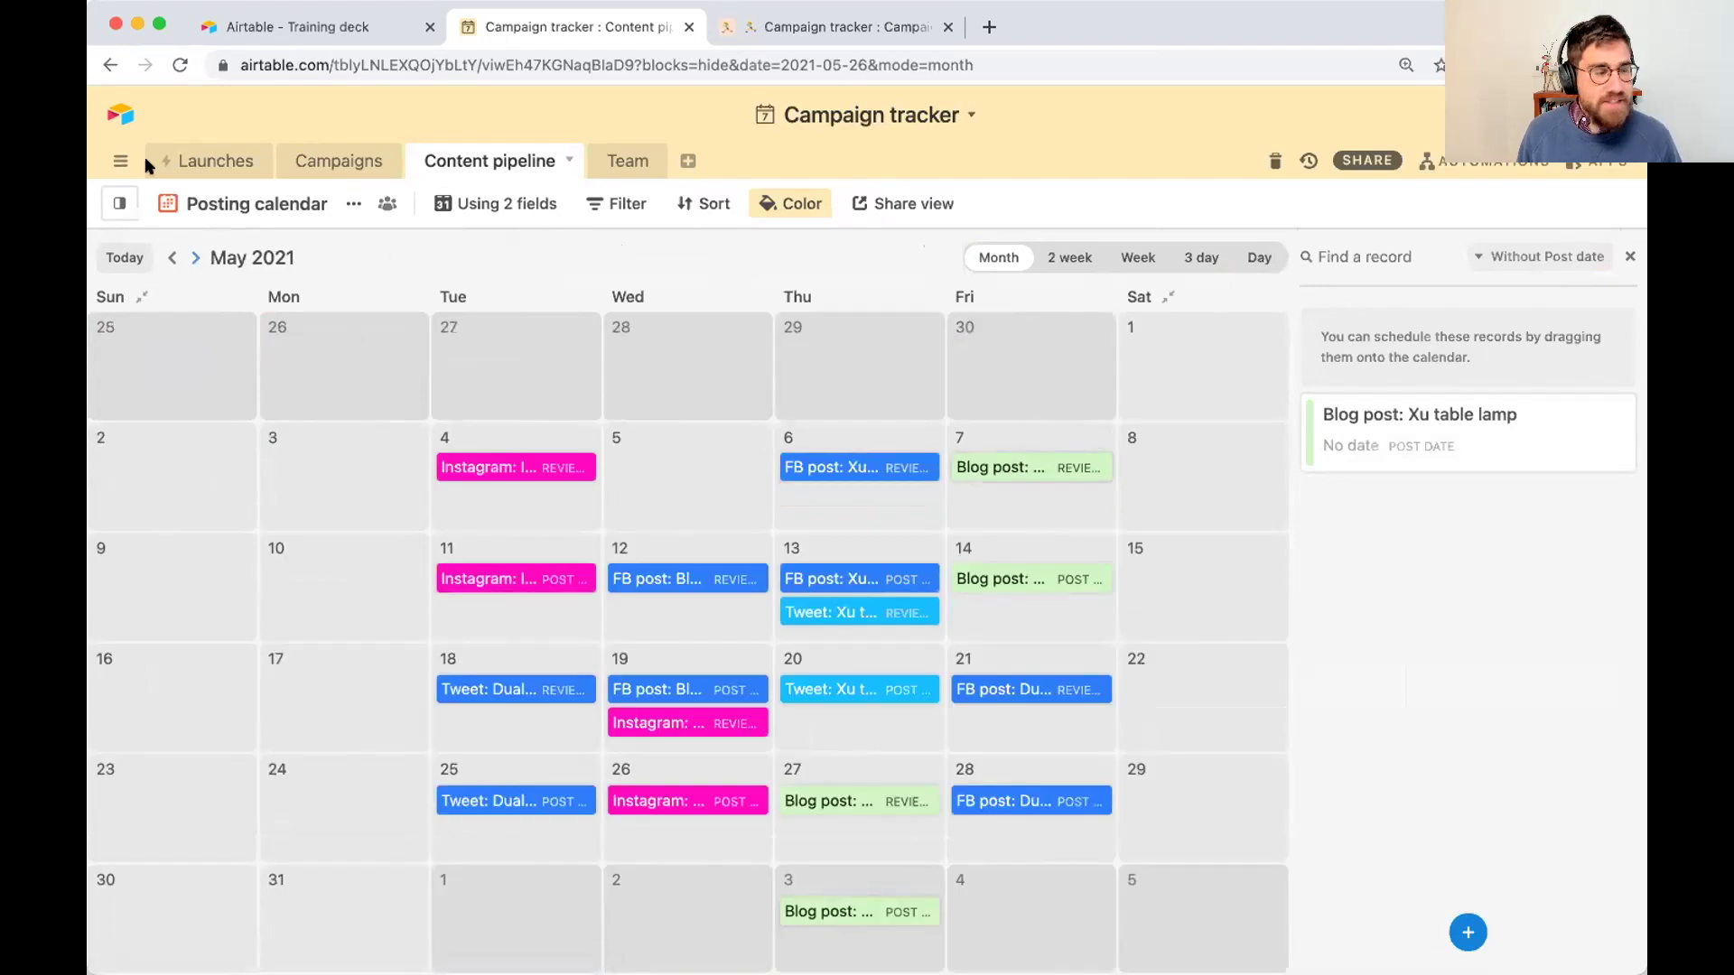
left_click(171, 259)
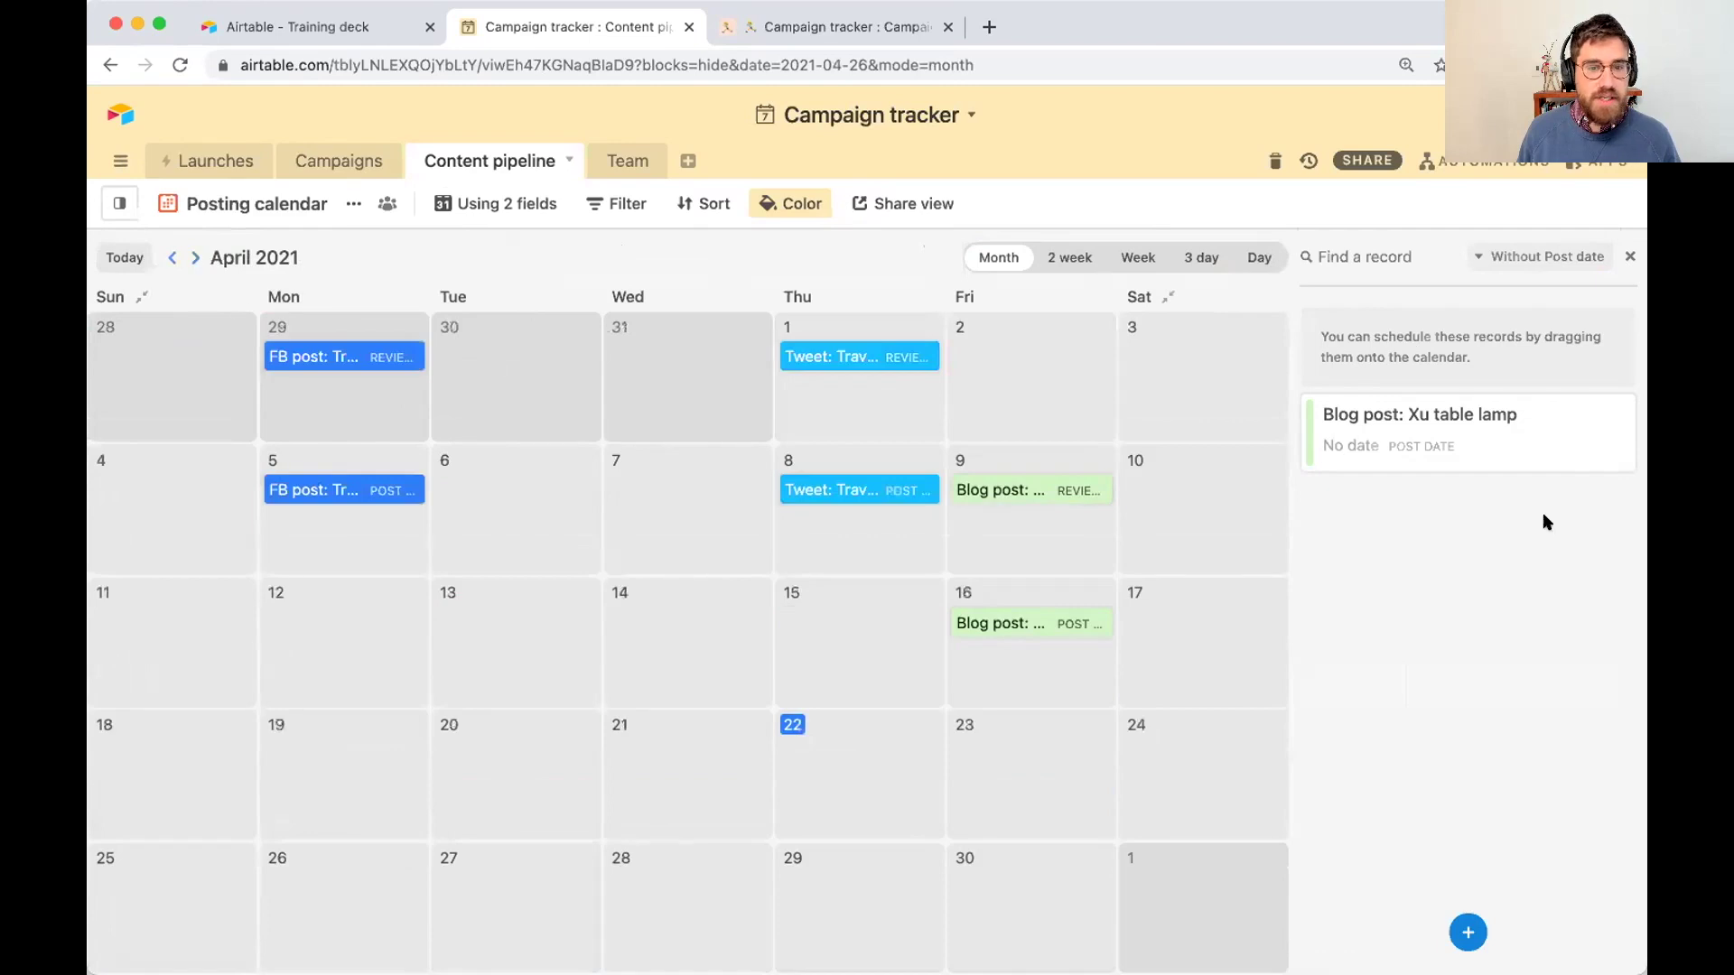
left_click_drag(1329, 456, 1018, 864)
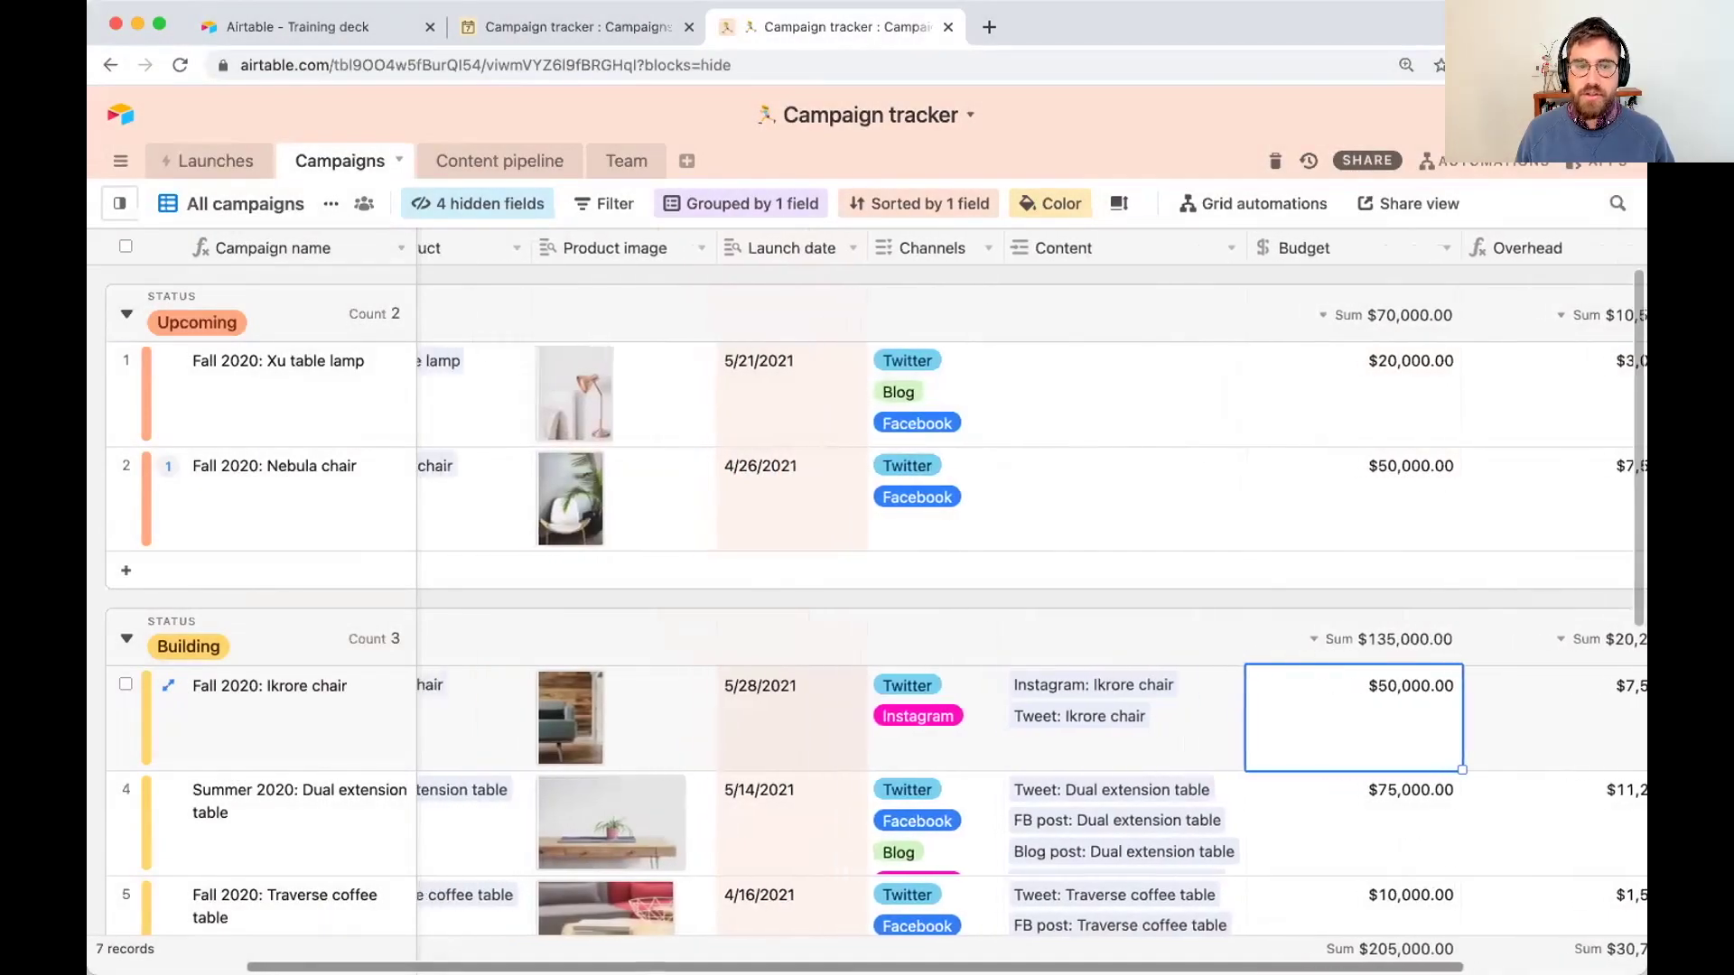
scroll(1026, 572, "left", 1)
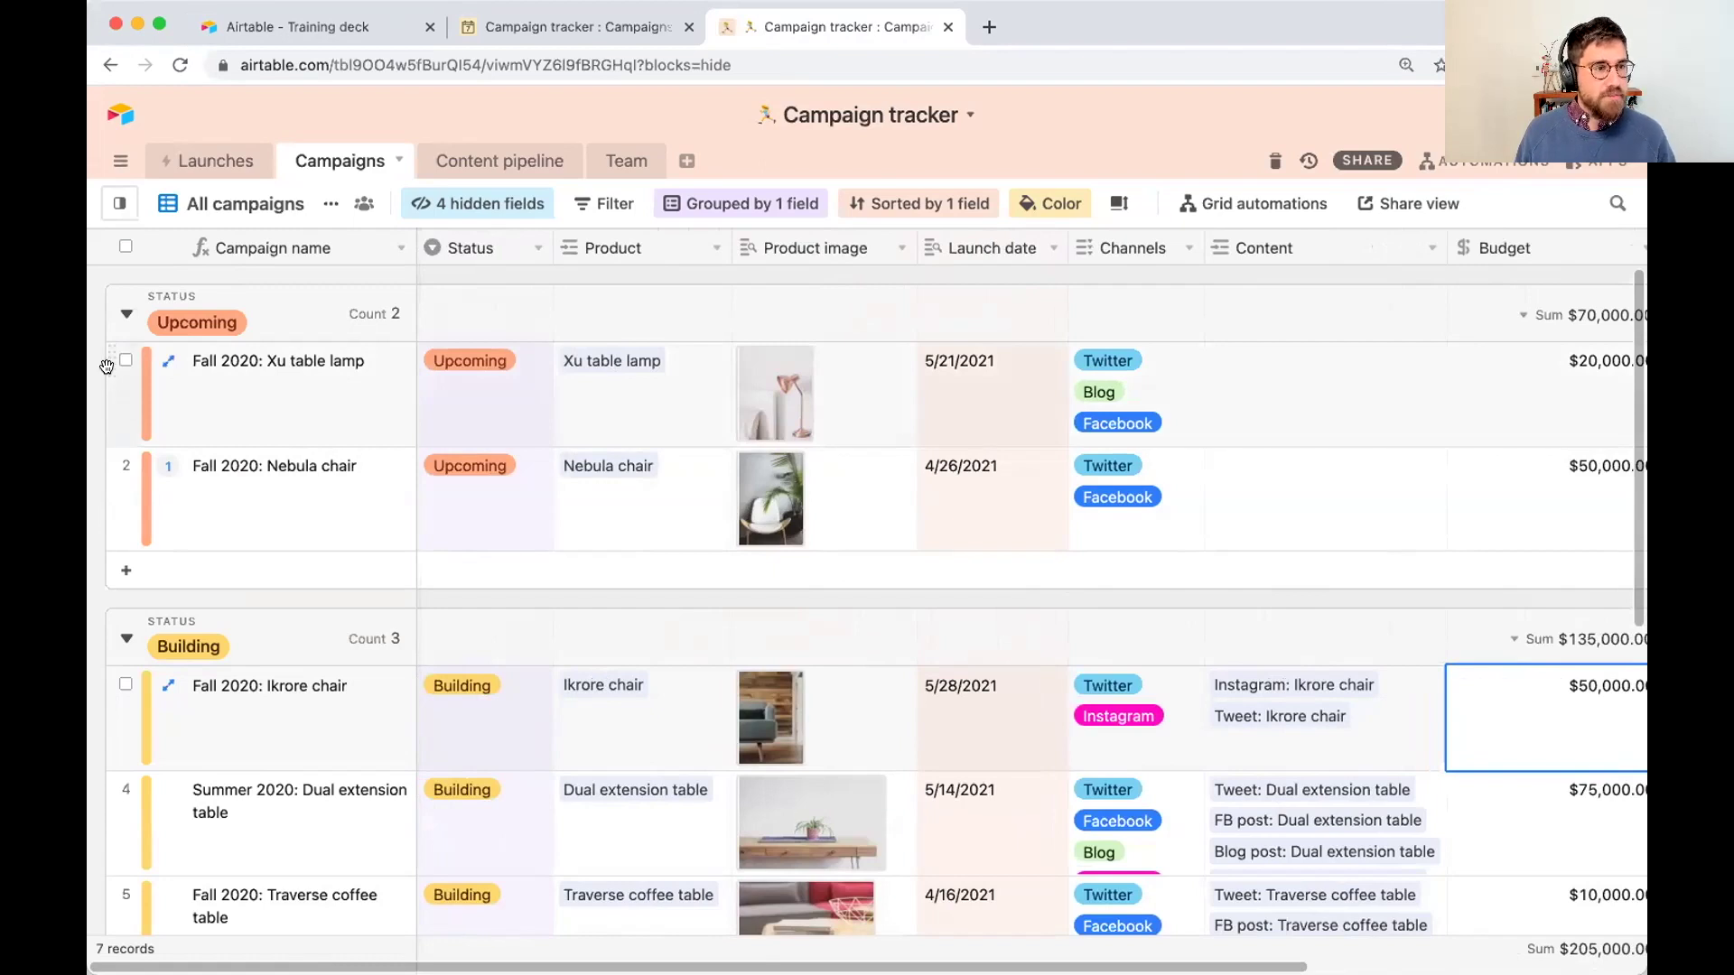
Step: Move the Fall 2020: Xu table lamp campaign into Building and check its linked posts
left_click_drag(107, 354, 244, 677)
left_click(1370, 718)
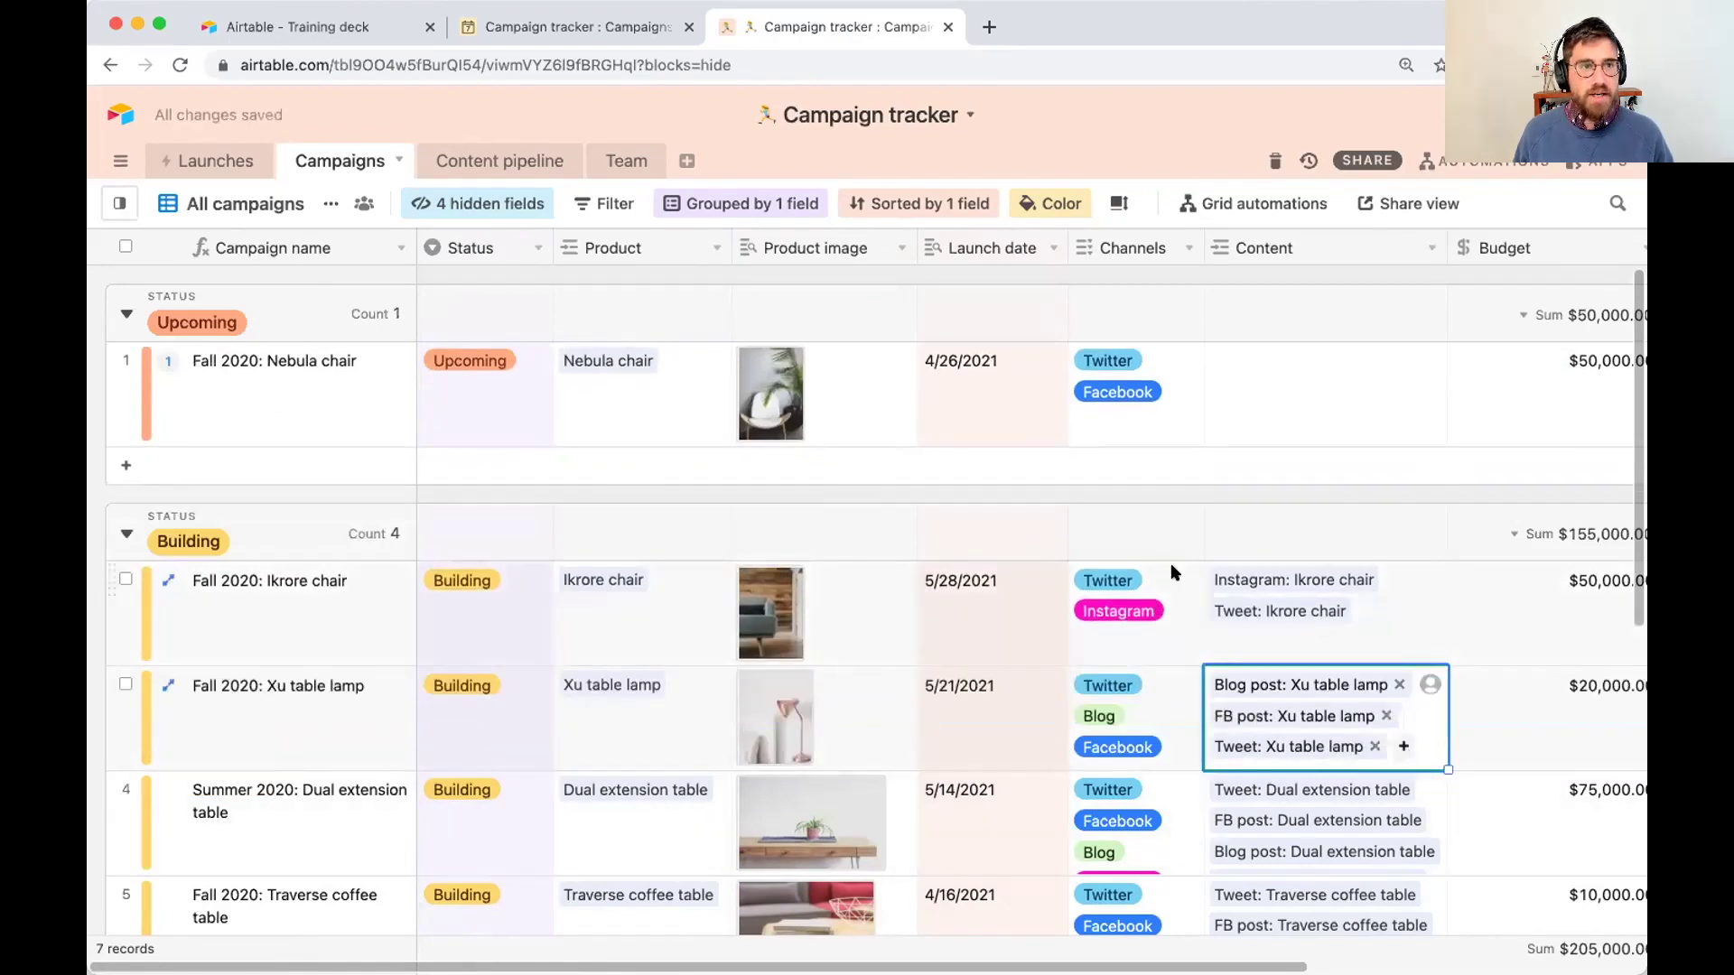
left_click(468, 162)
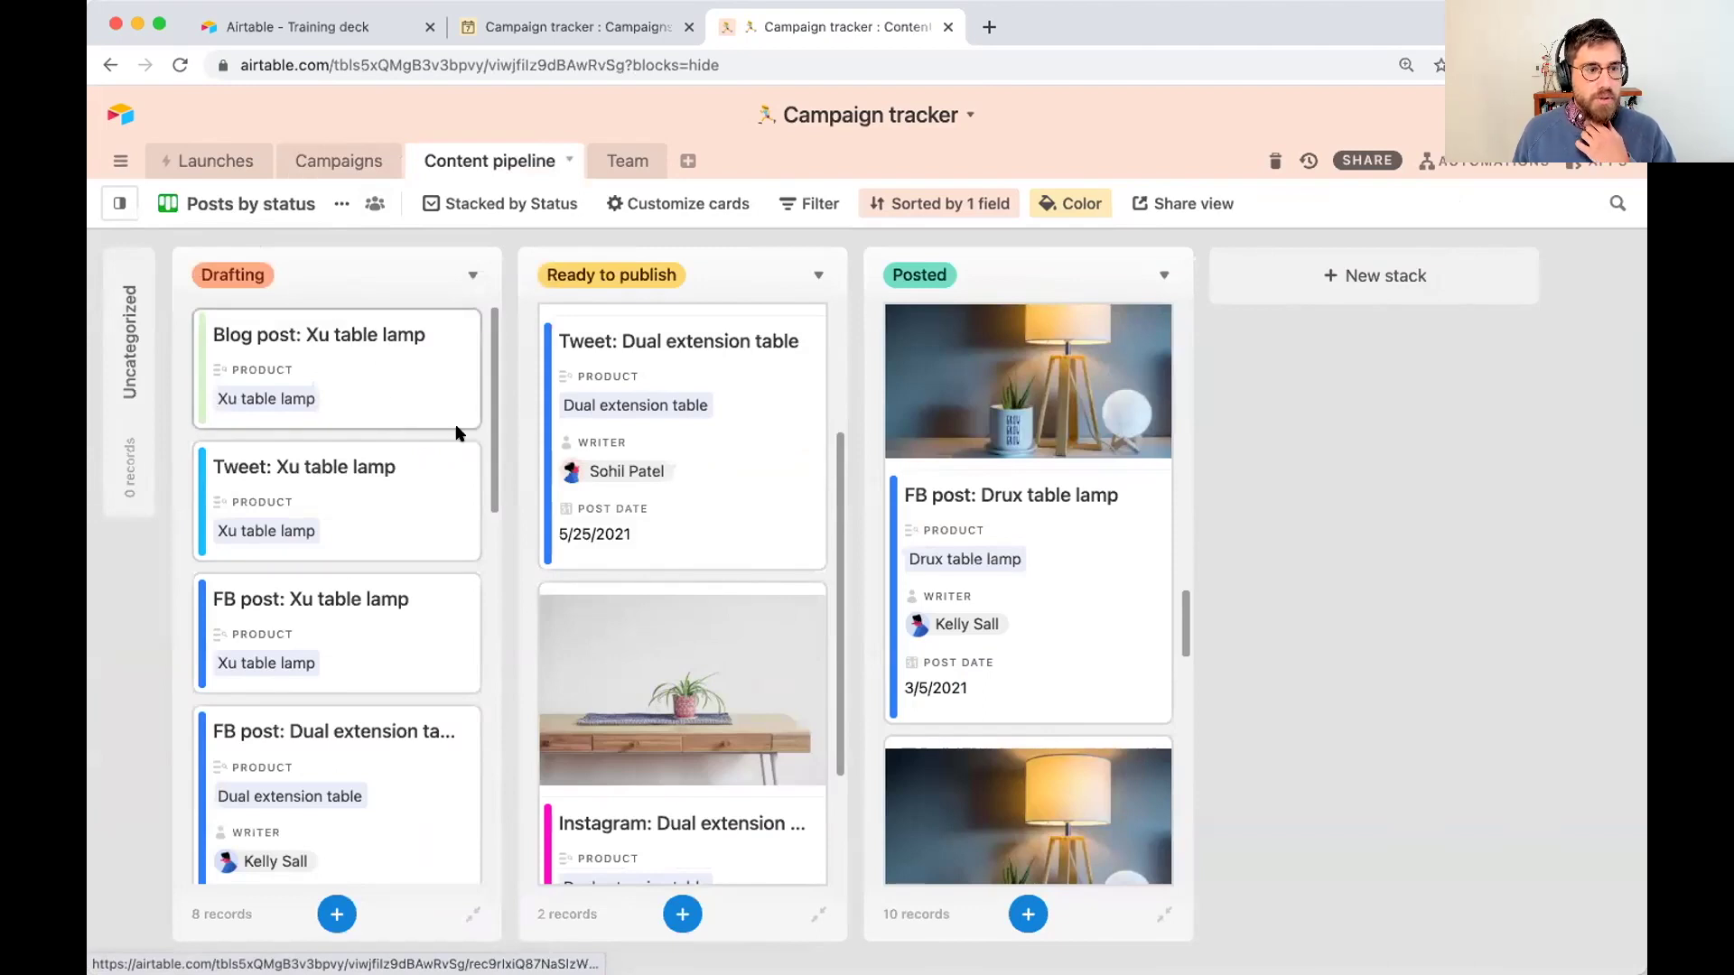
Step: In Posts by campaign, set the Xu table lamp blog post's Post date to 5/7/2021
mouse_move(119, 209)
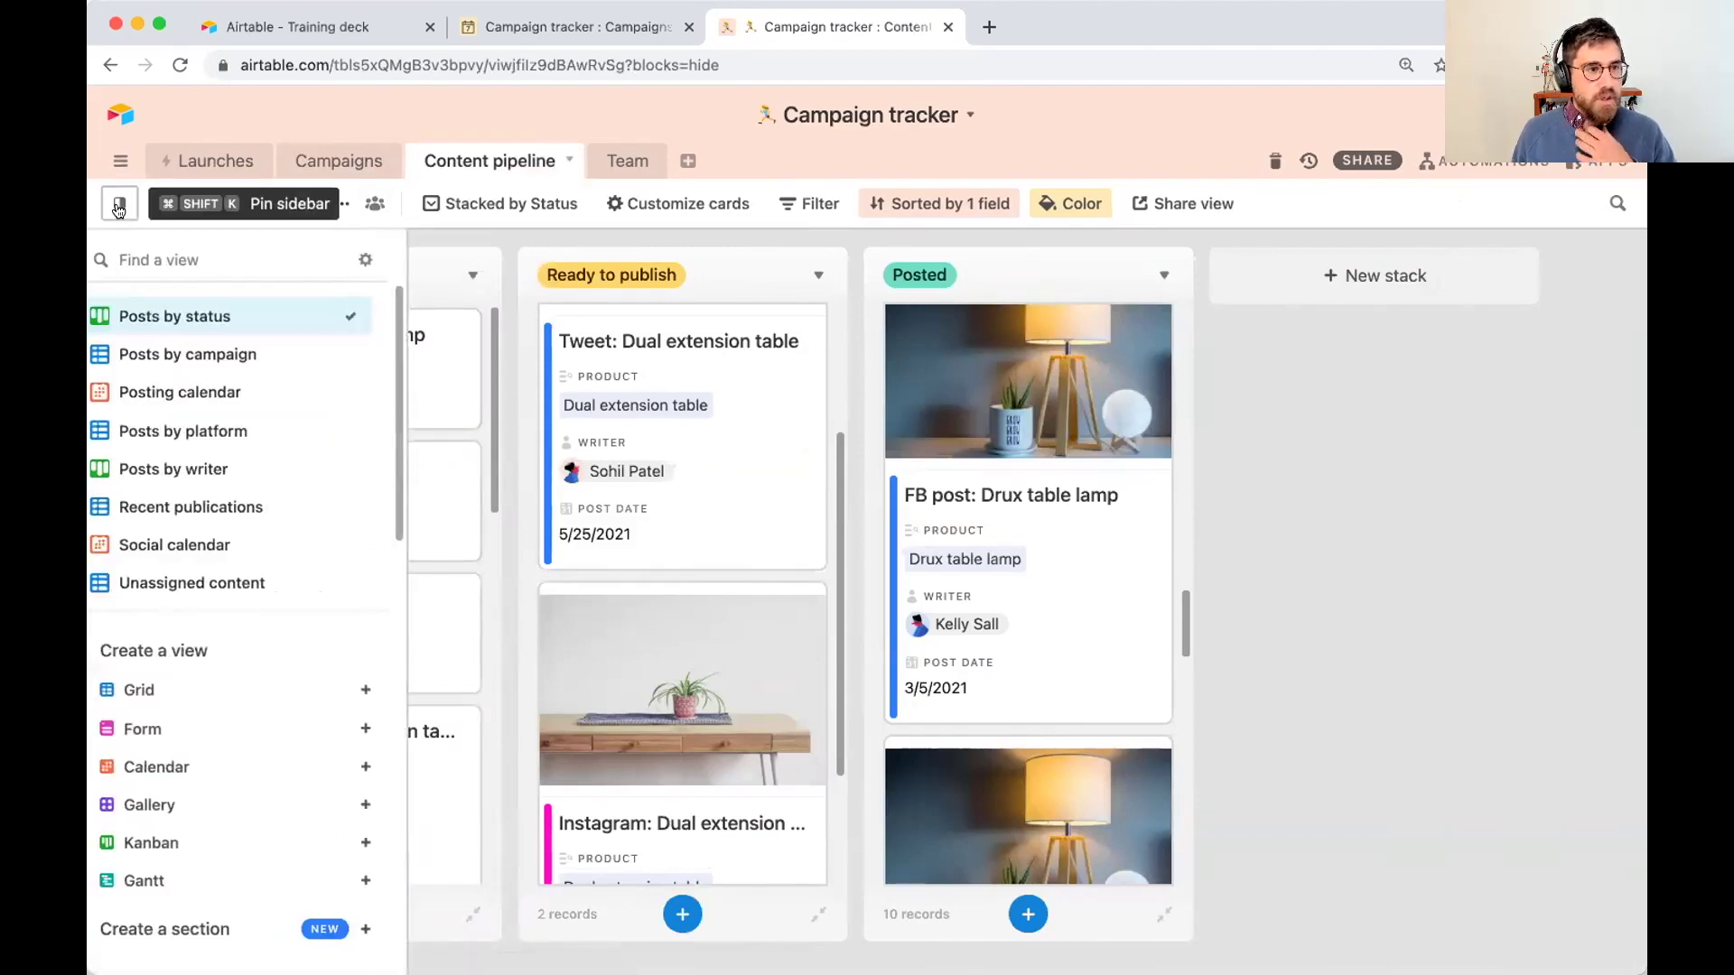
left_click(215, 353)
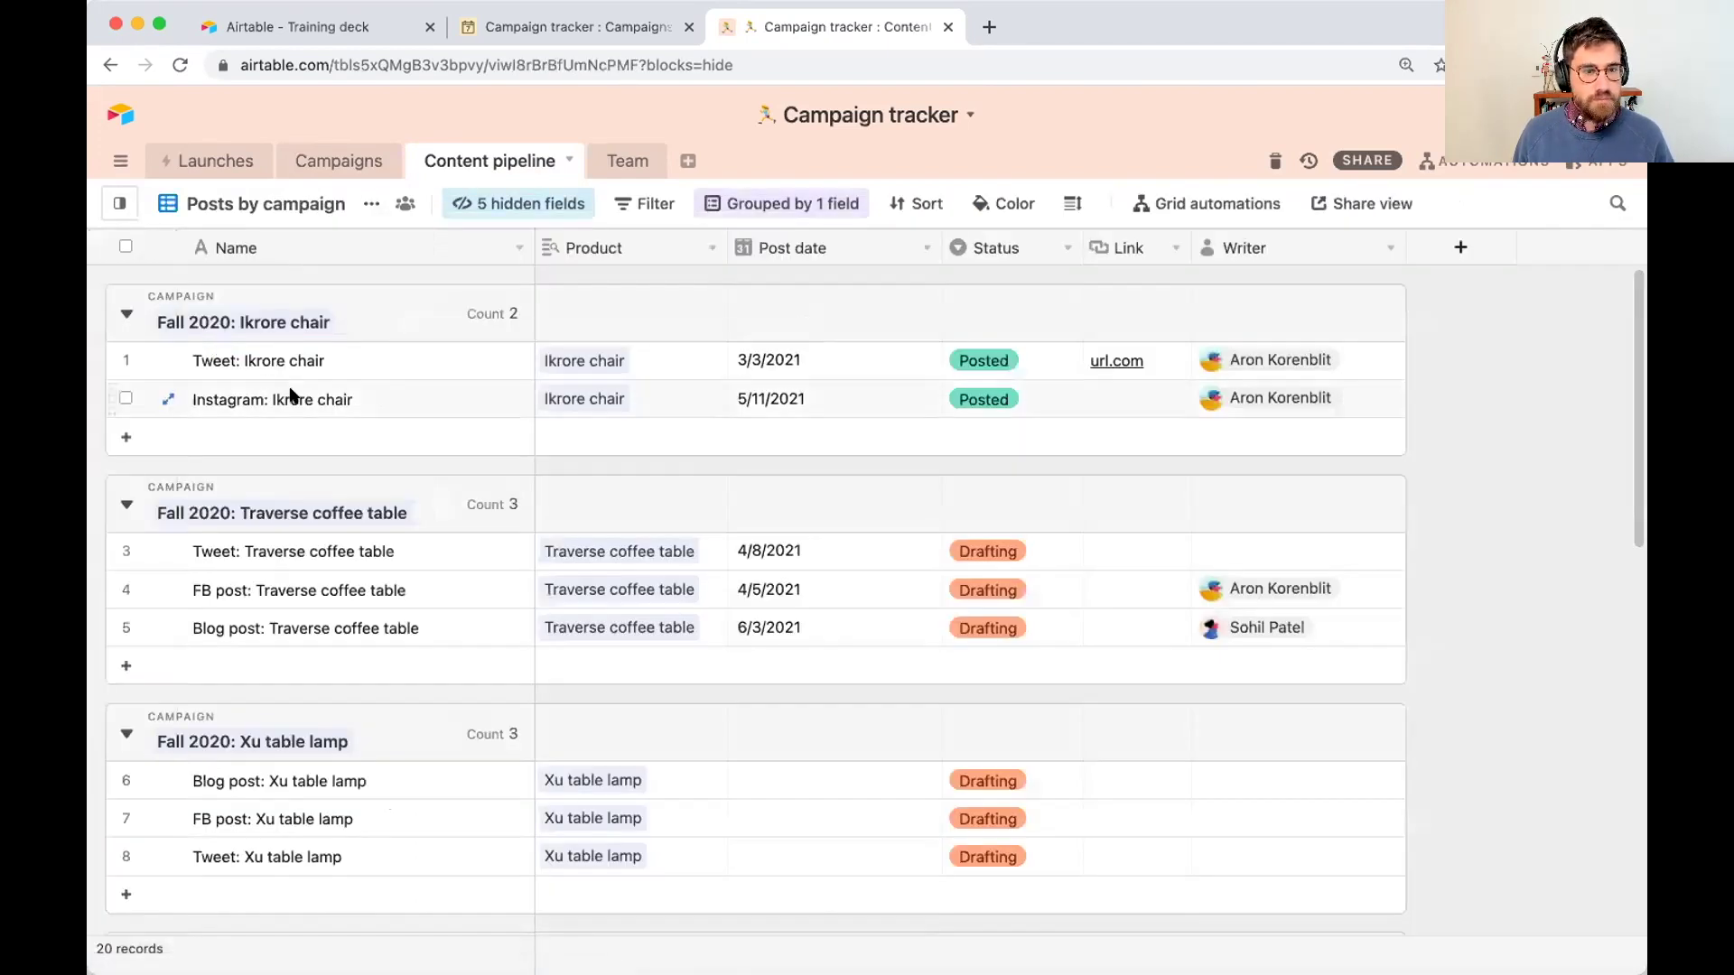
scroll(759, 548, "down", 1)
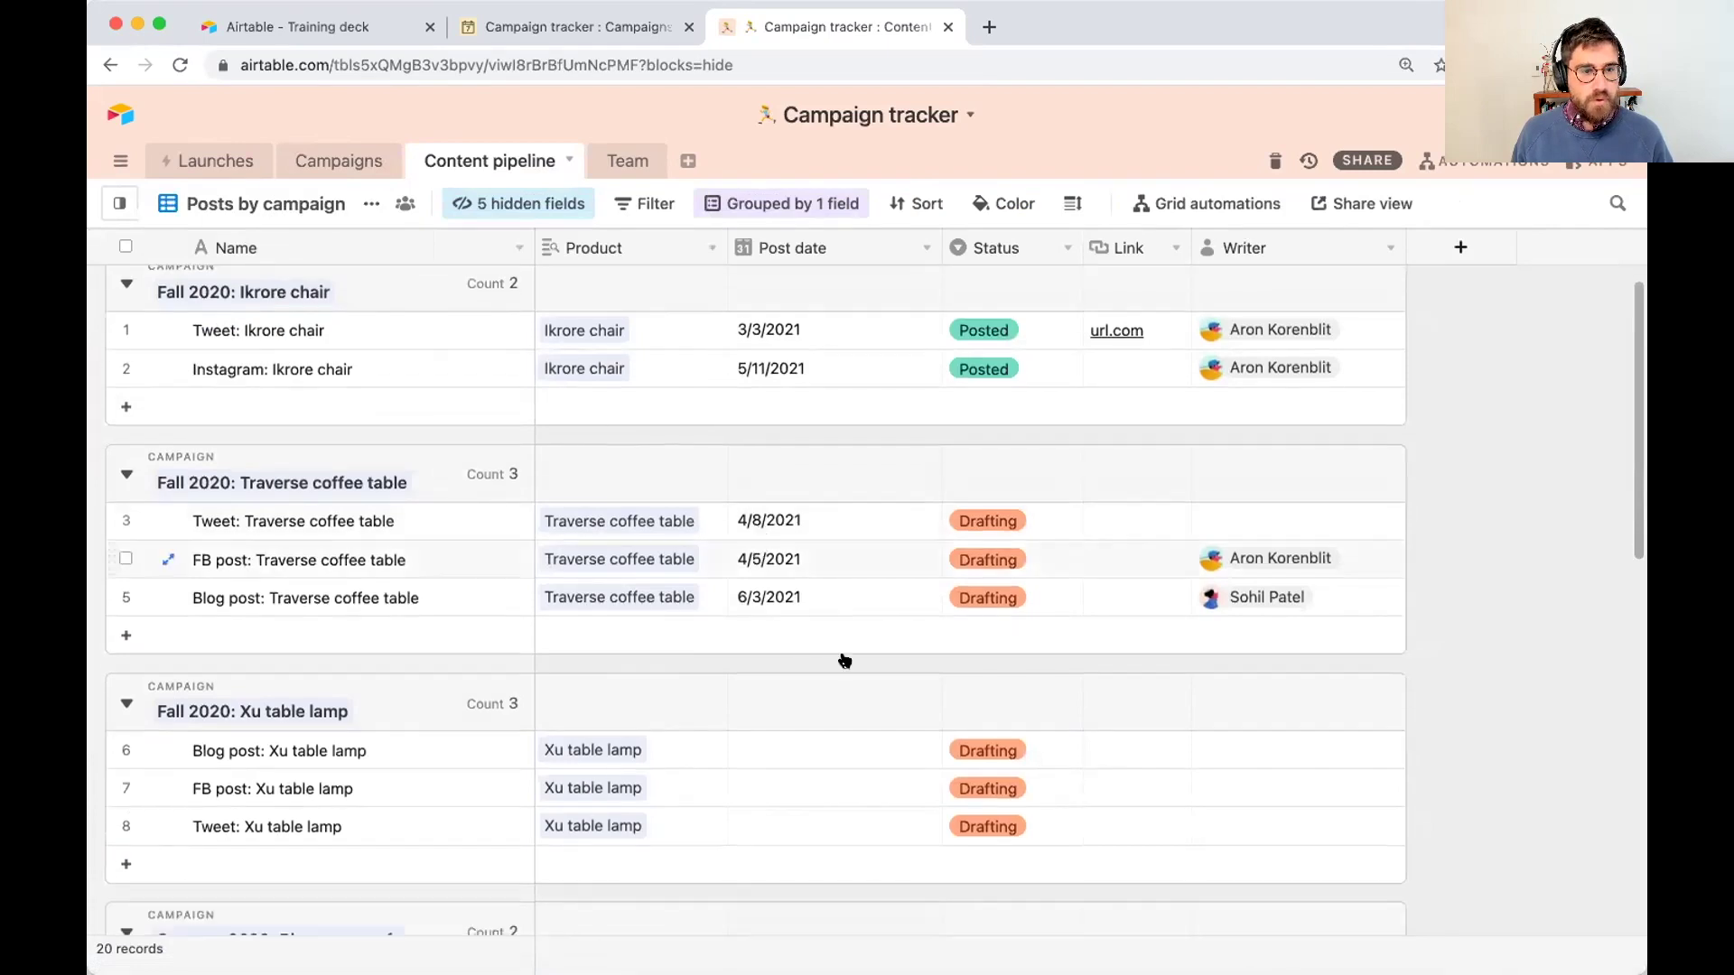
left_click(860, 750)
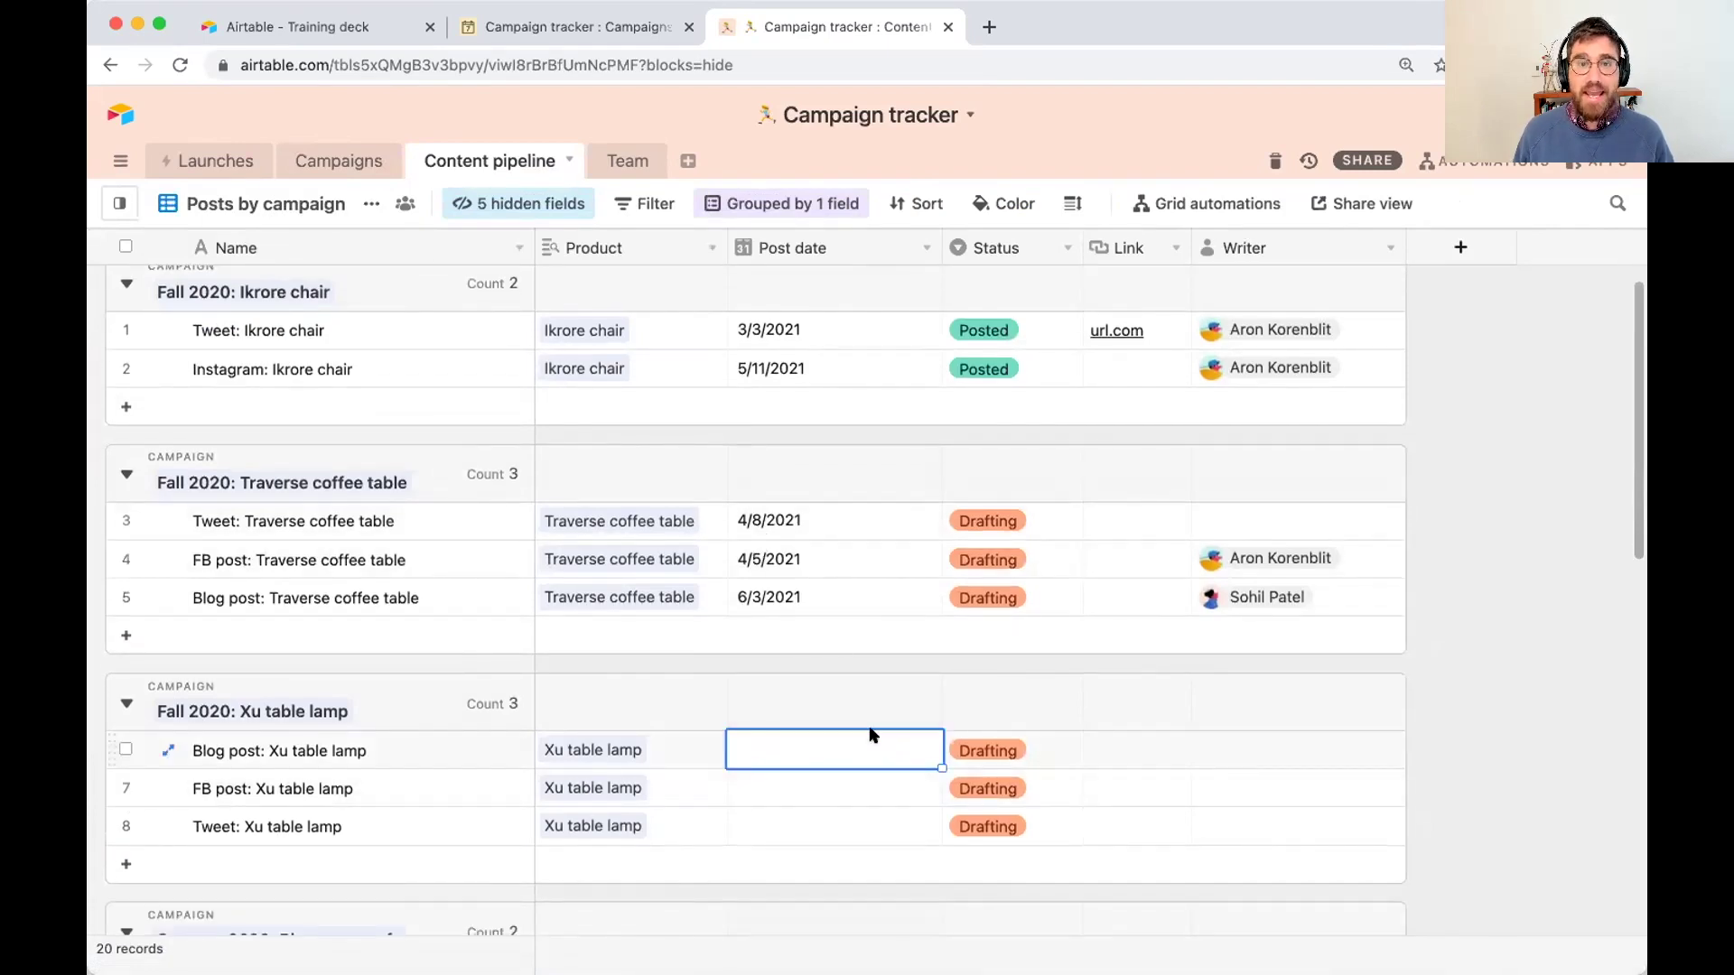
scroll(852, 745, "down", 1)
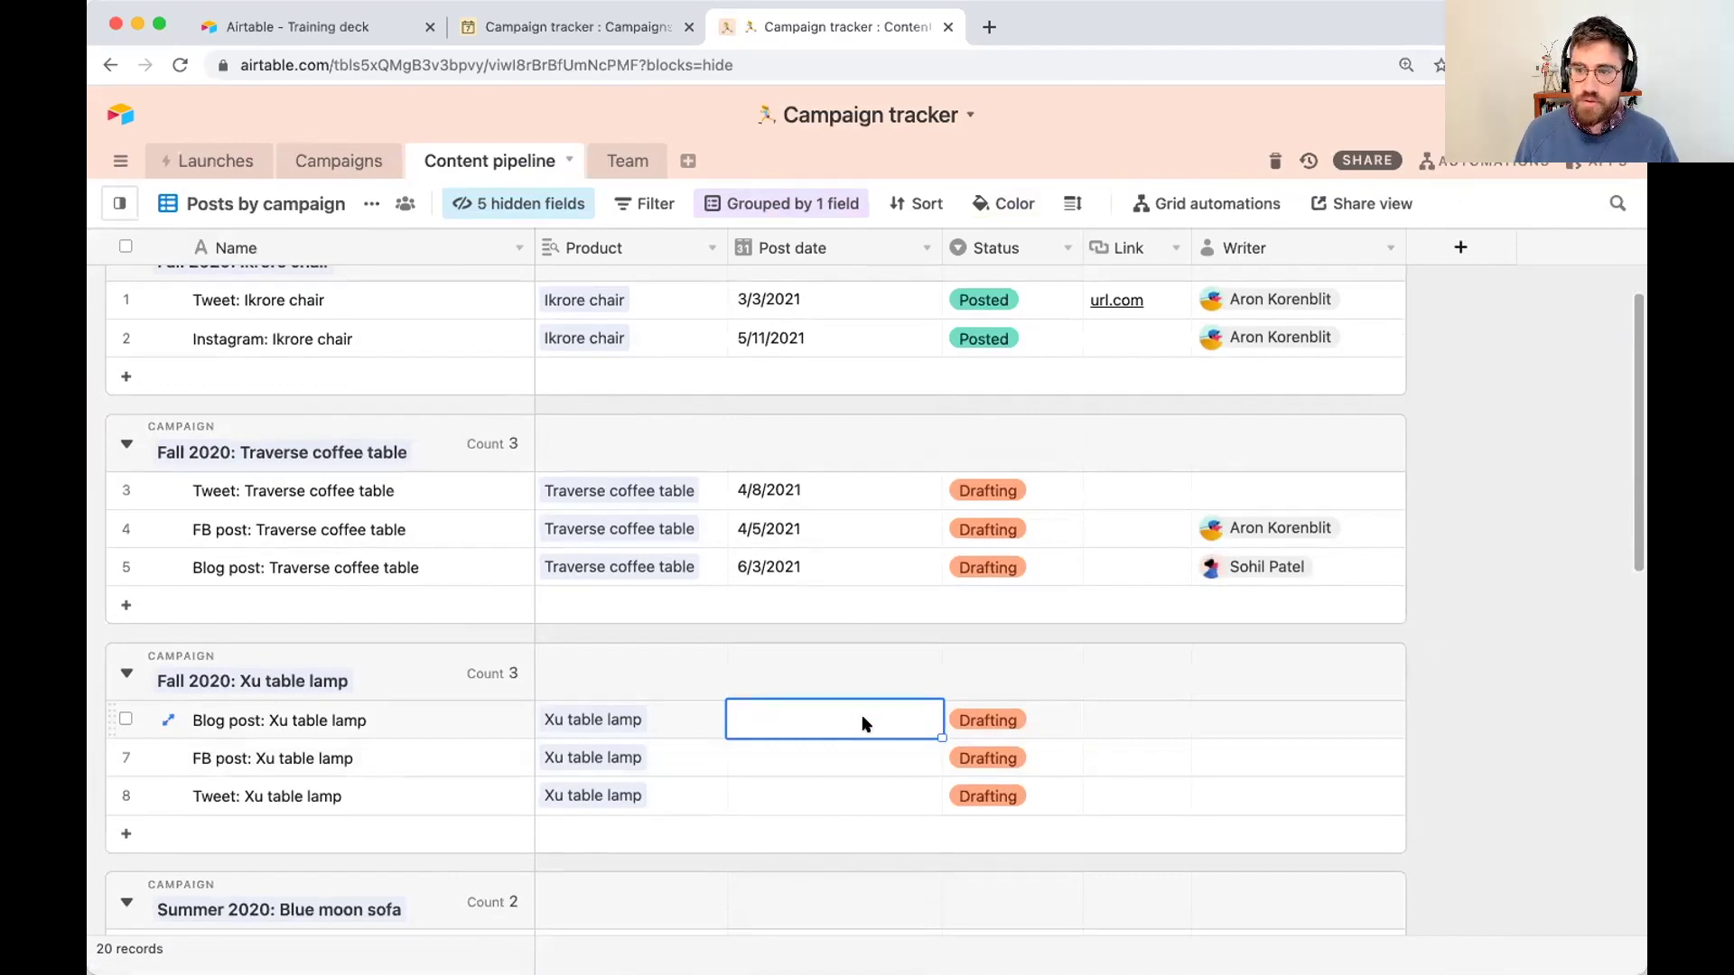
left_click(864, 724)
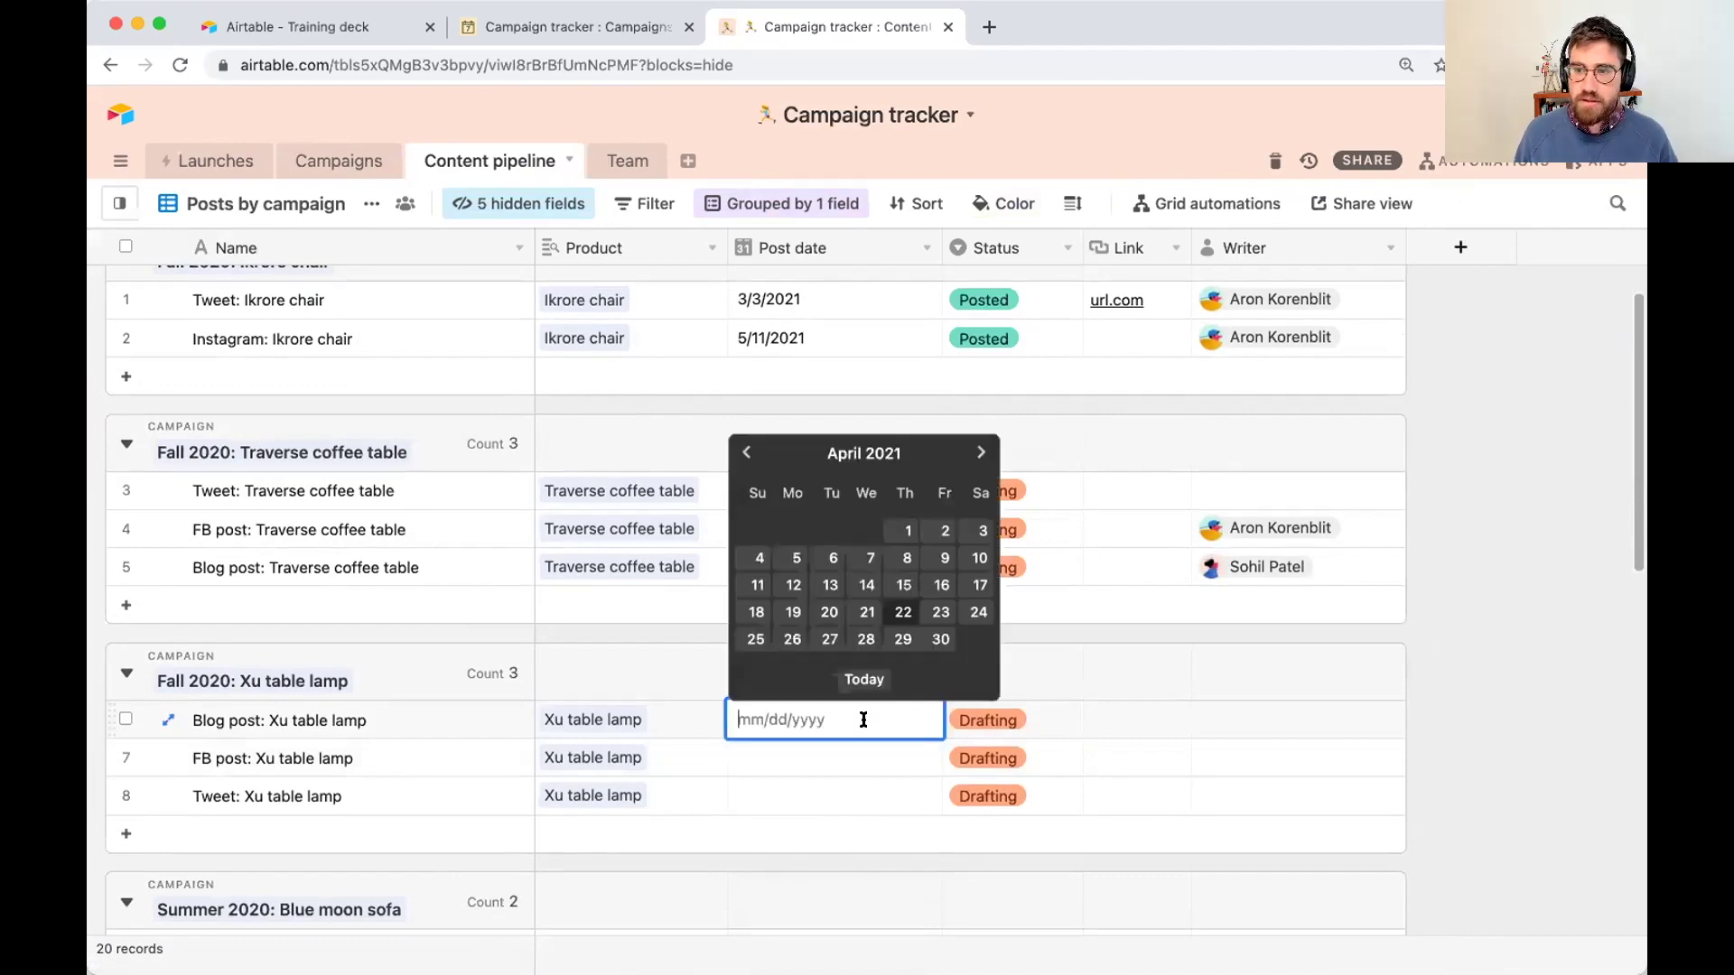
left_click(981, 451)
left_click(945, 530)
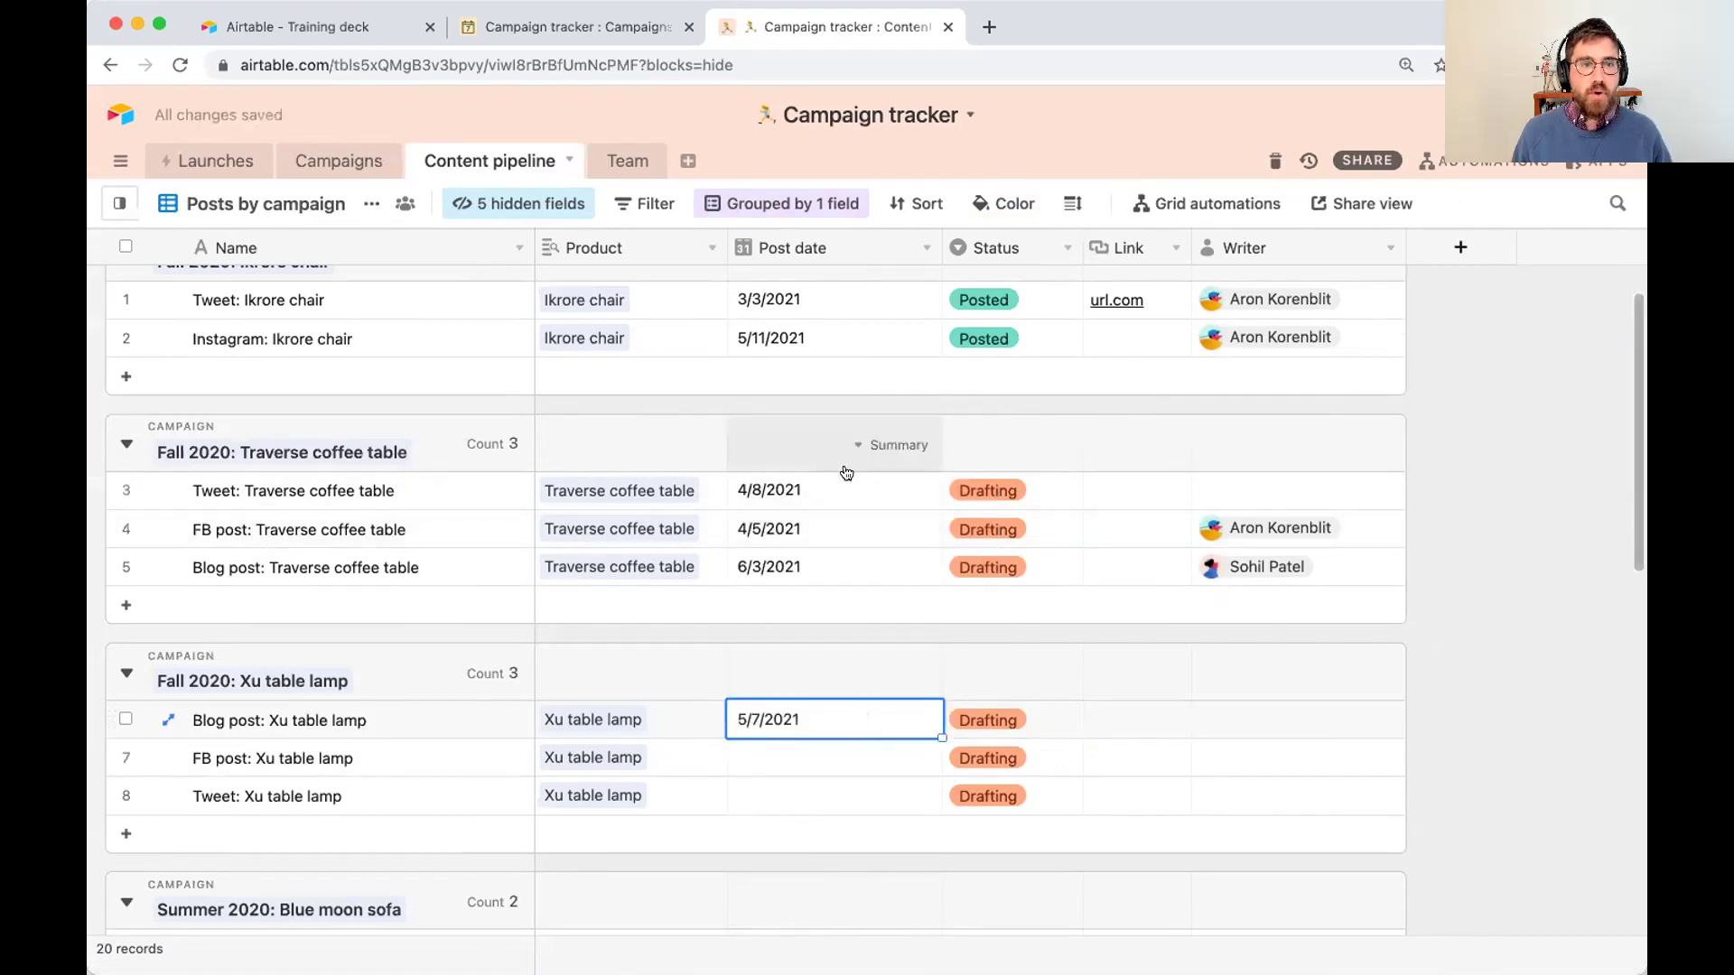
Step: Set the Xu table lamp FB post's Post date to 5/14/2021
double_click(831, 757)
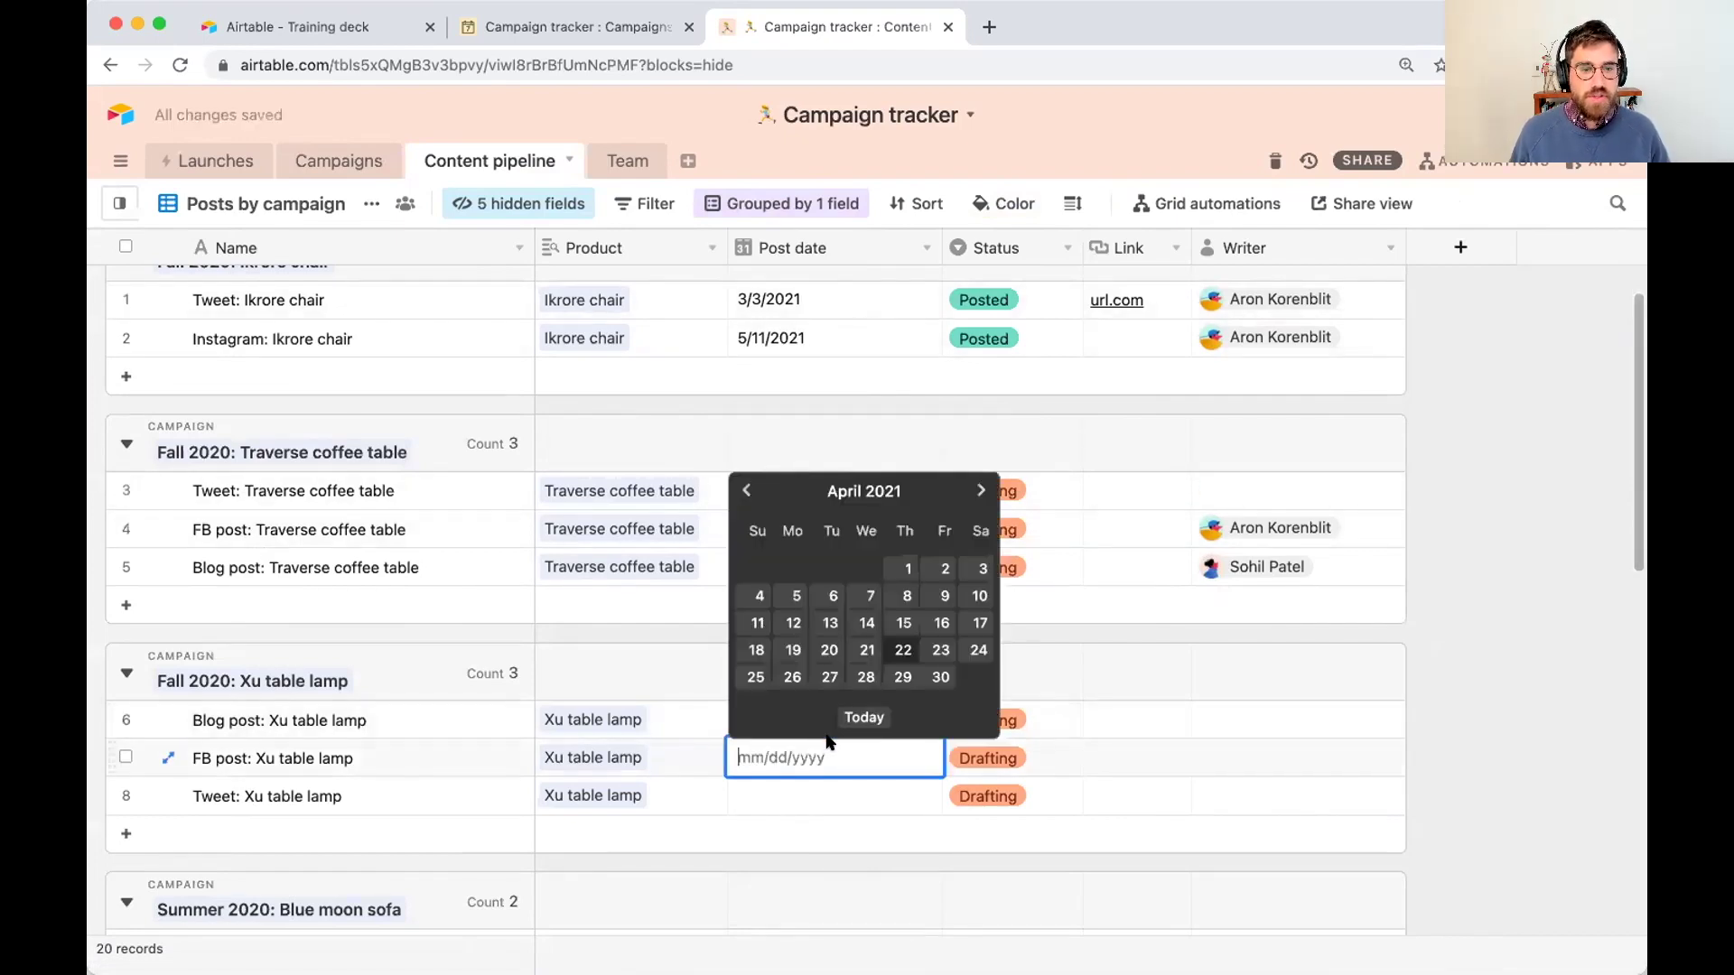
left_click(981, 492)
left_click(938, 598)
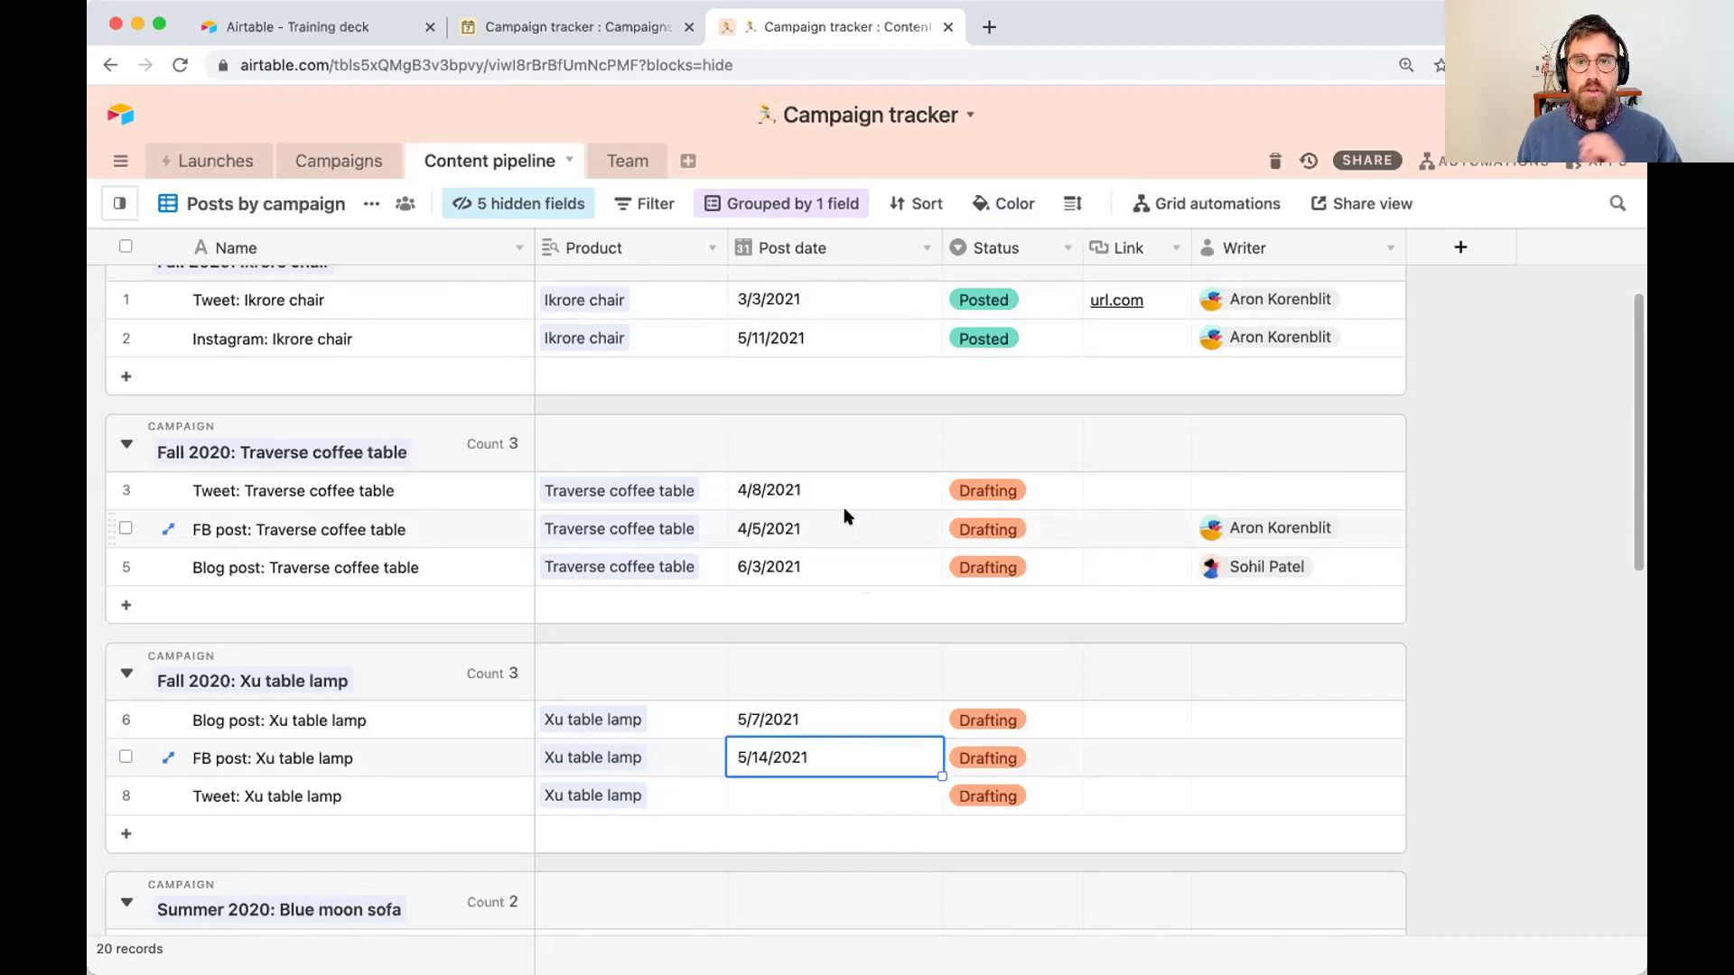
Step: Insert a field named 'Review date' left of Post date, with the Formula type
left_click(921, 252)
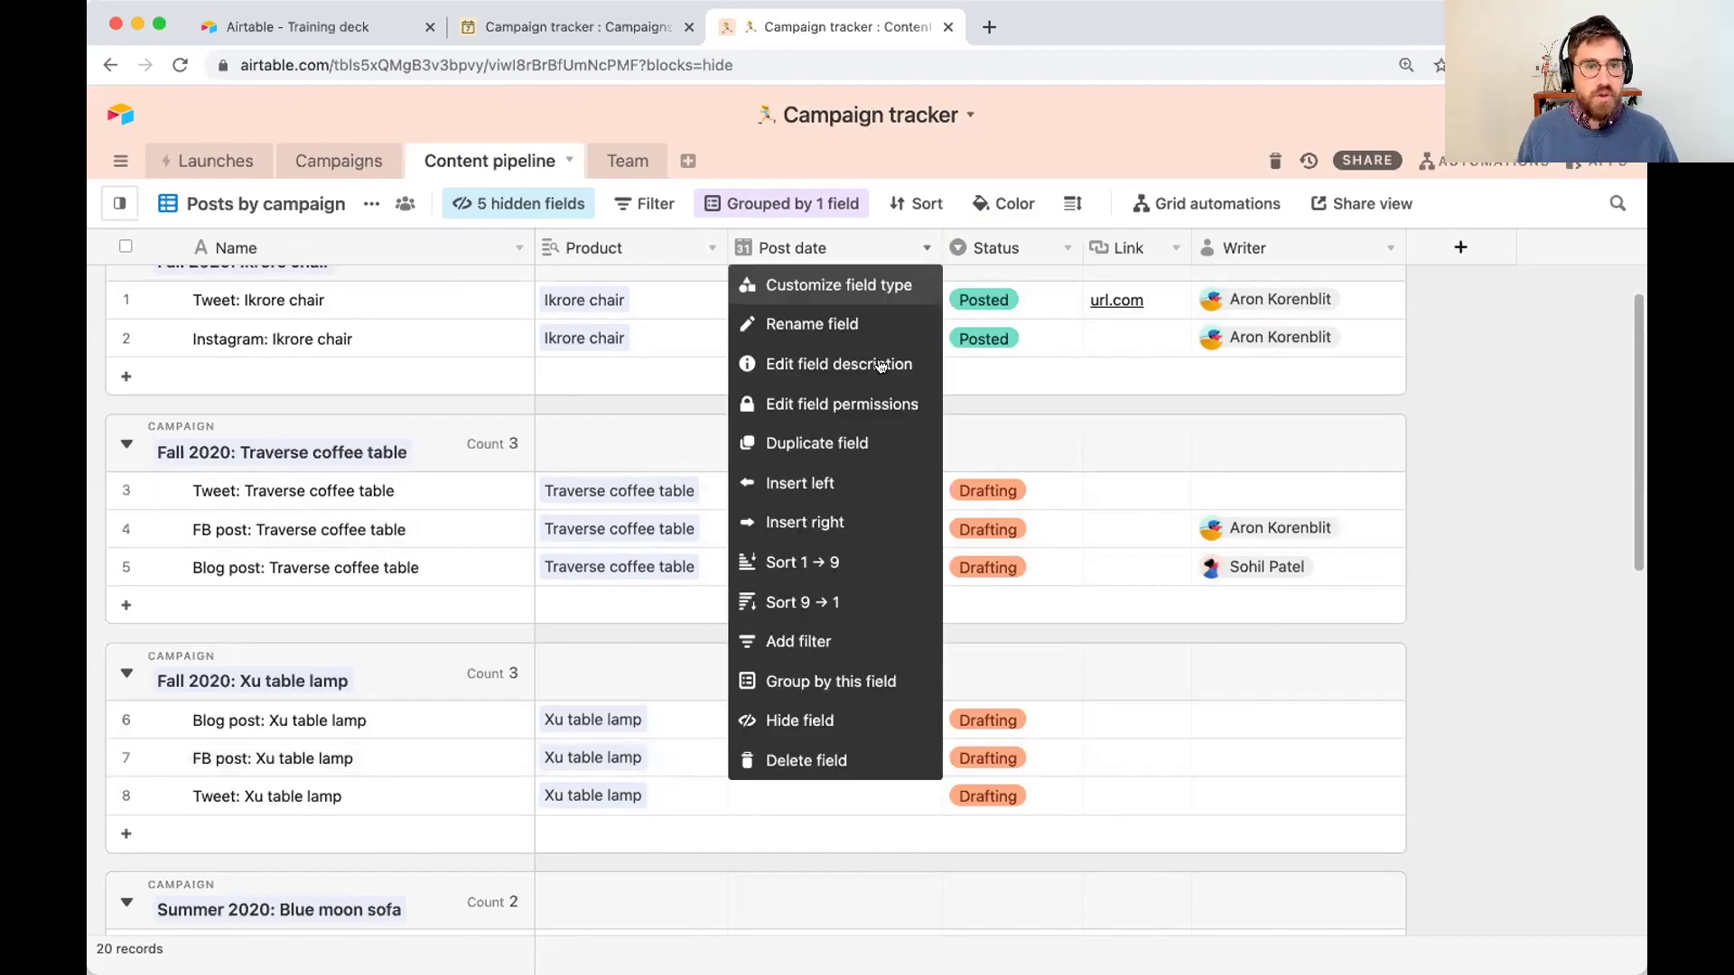
left_click(850, 494)
type("Re")
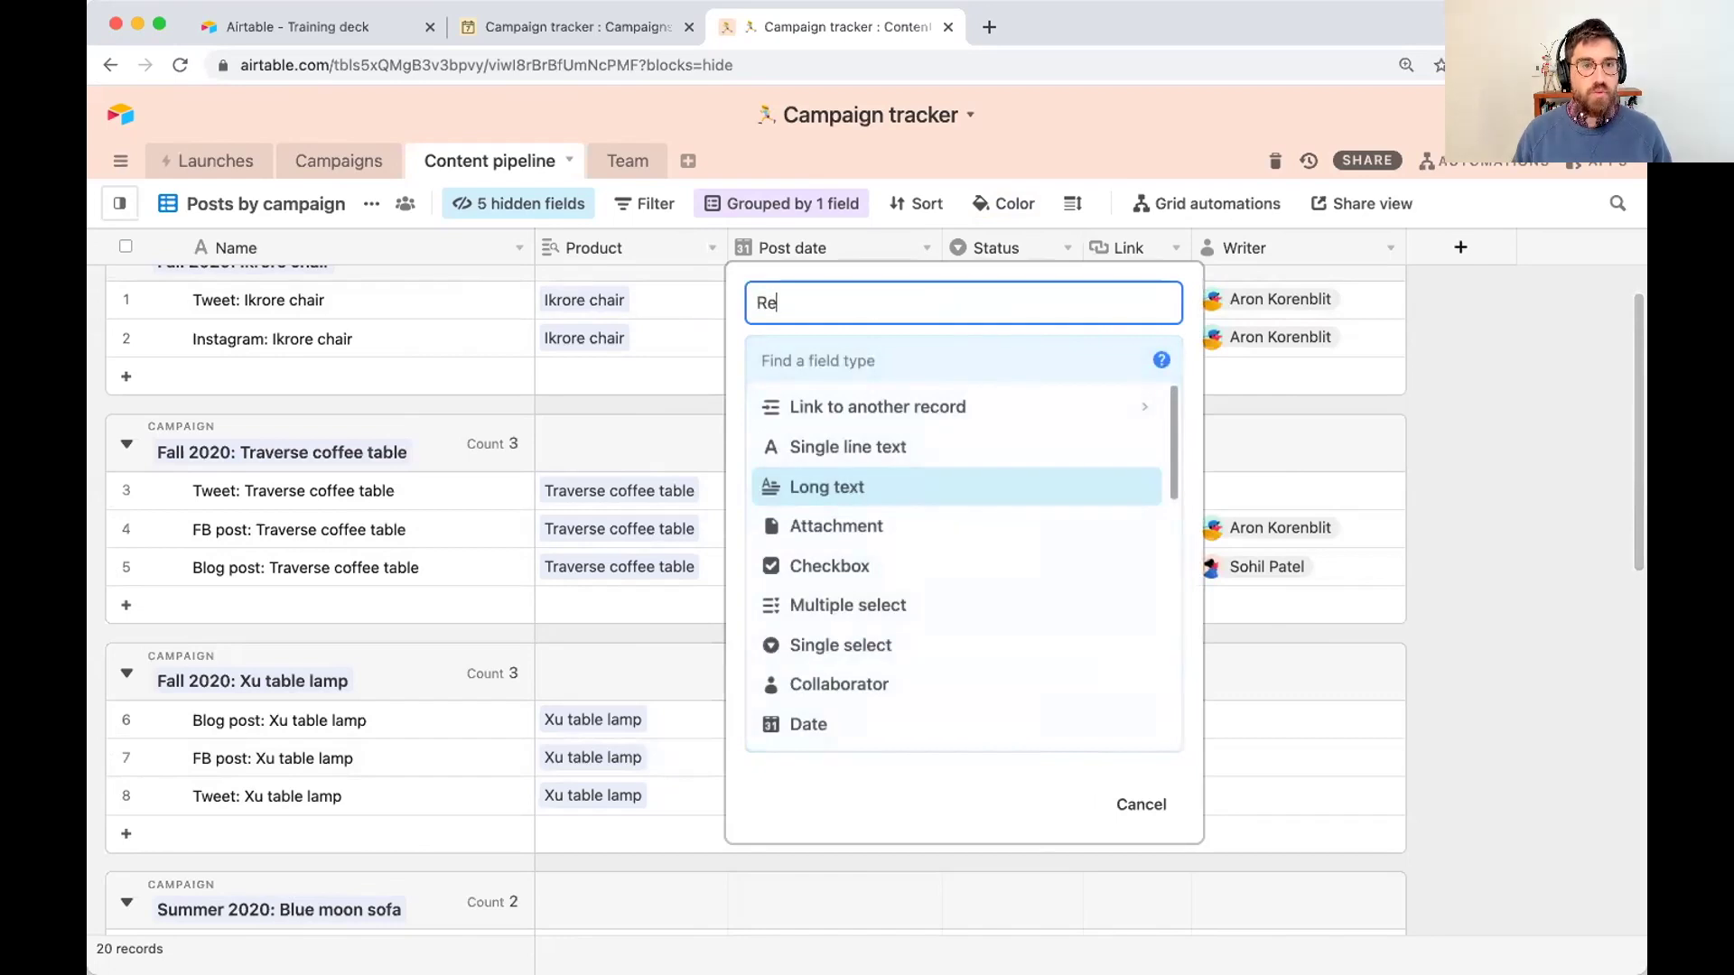
type("view date")
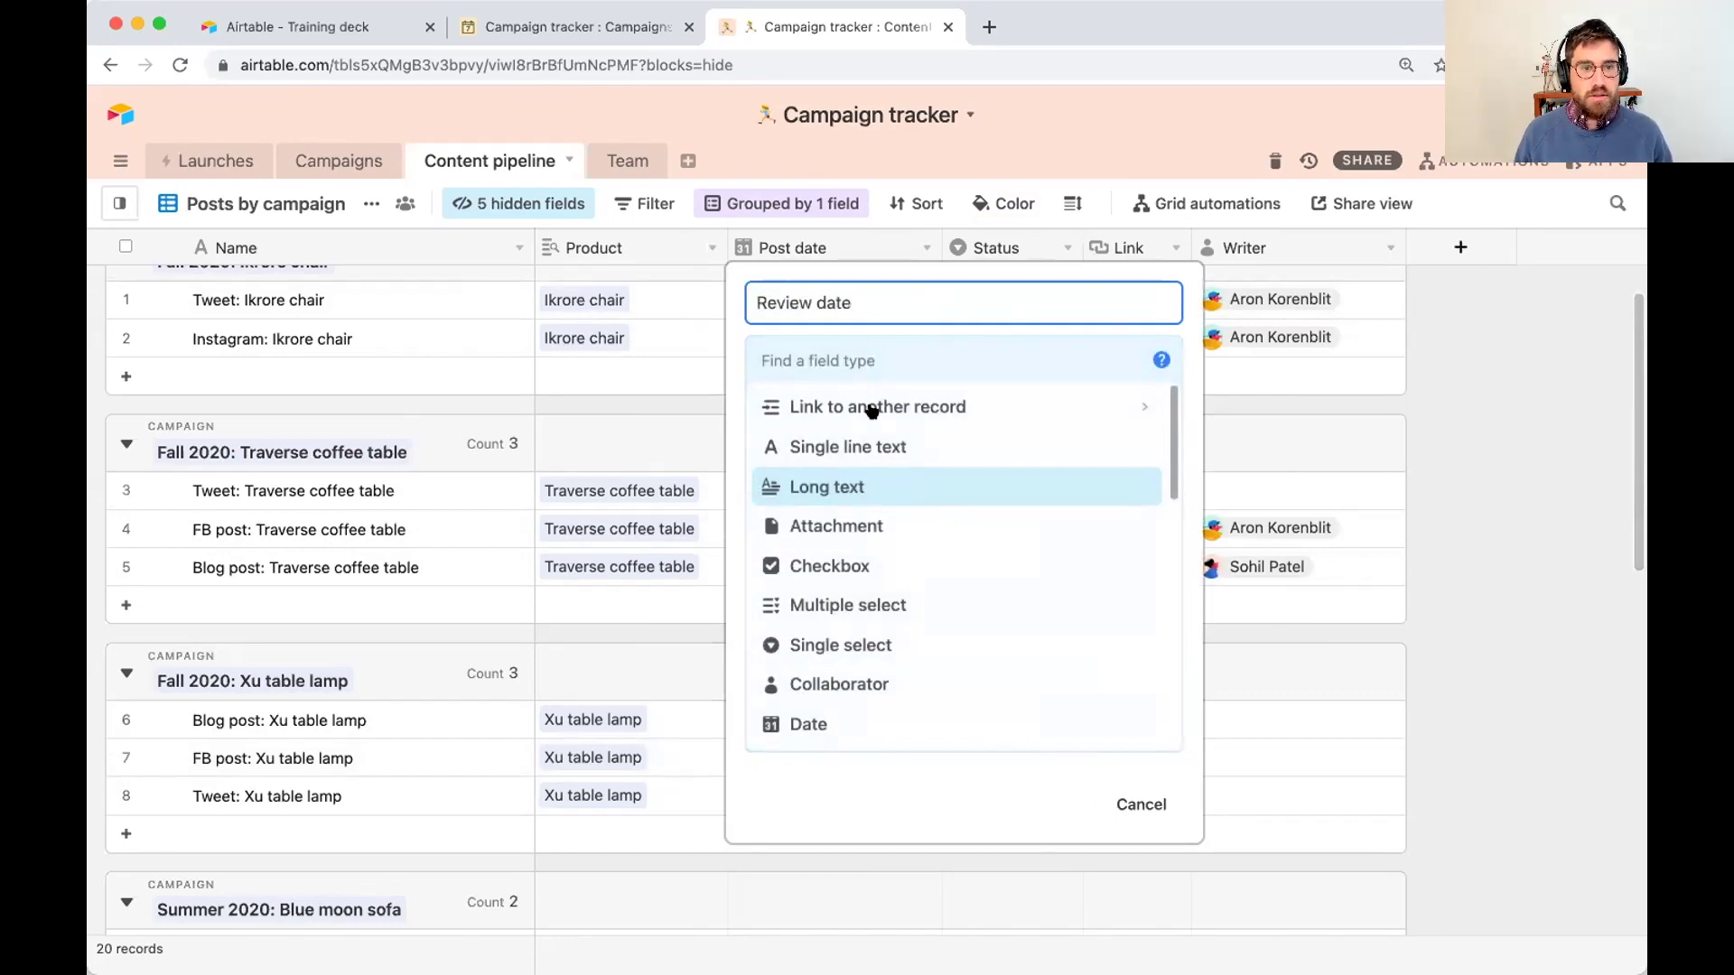
scroll(968, 503, "down", 5)
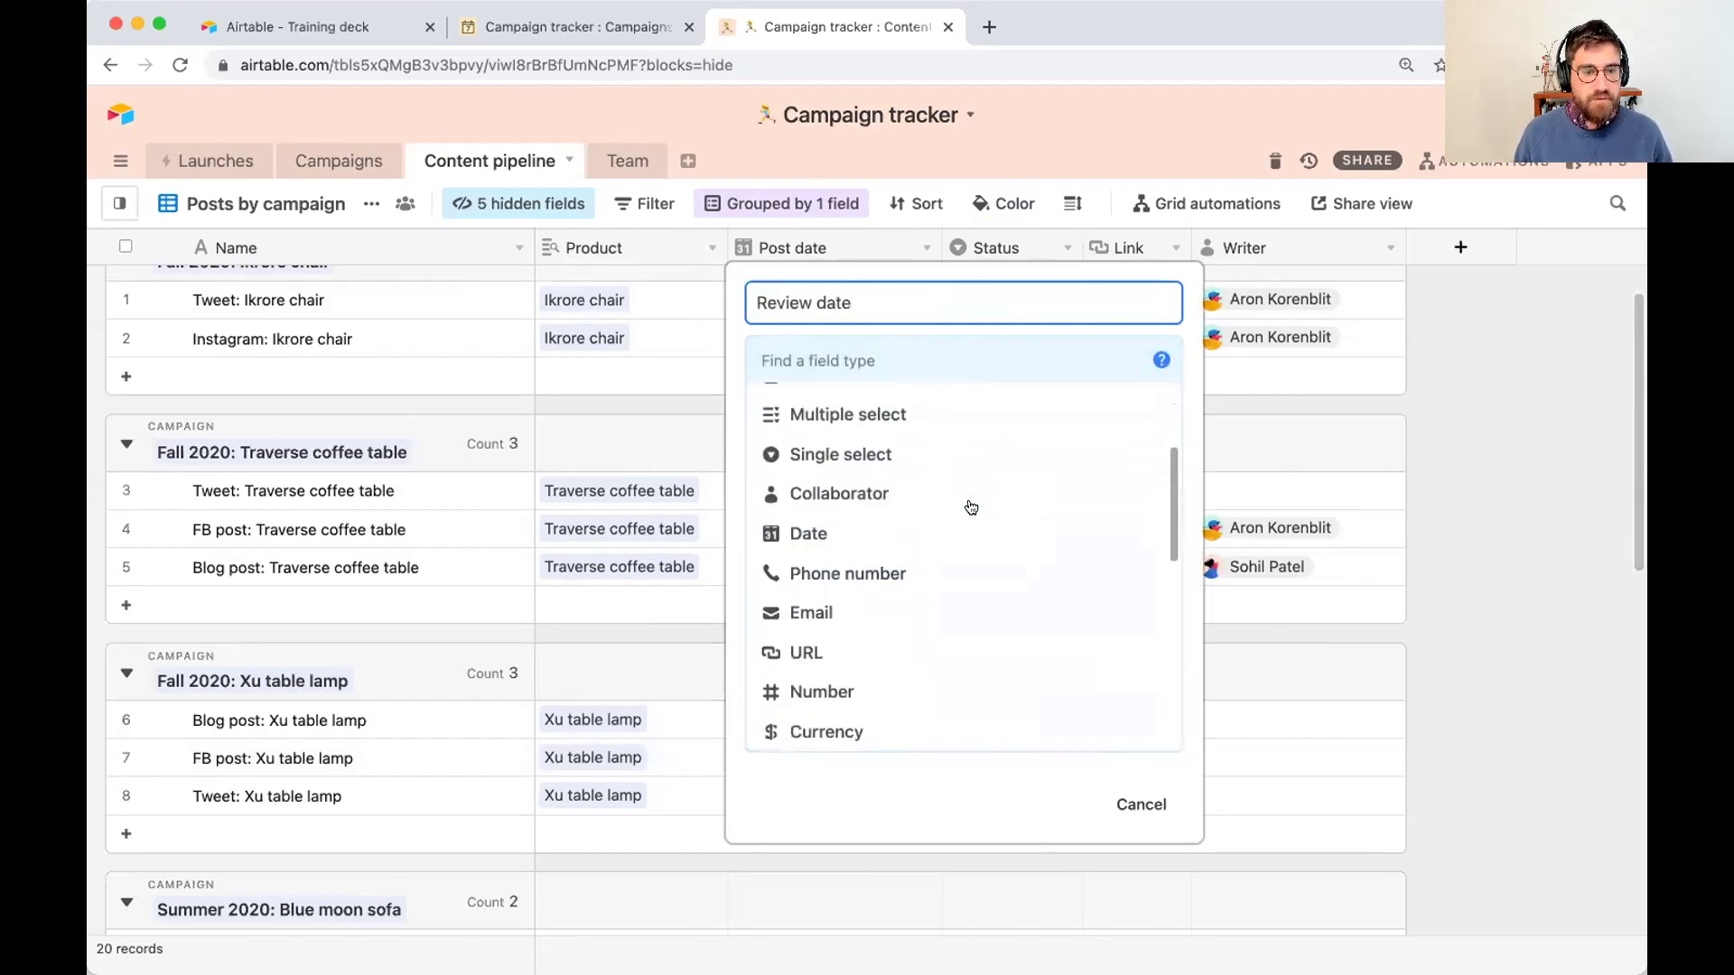
scroll(969, 504, "down", 6)
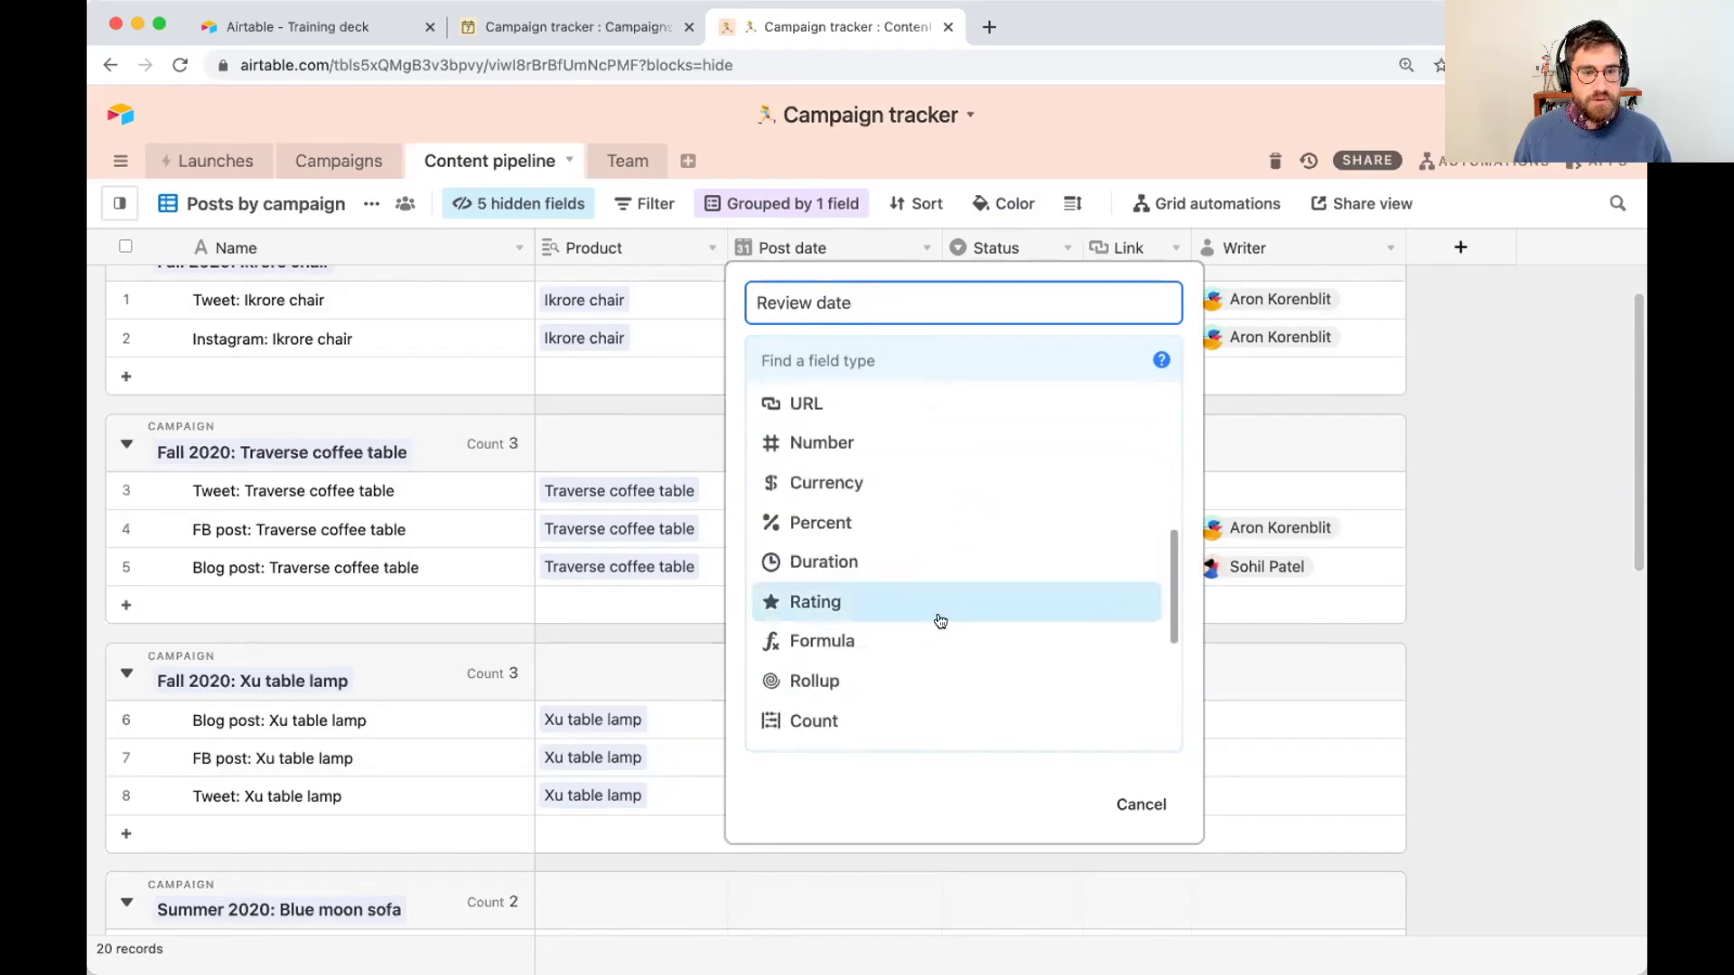
left_click(934, 640)
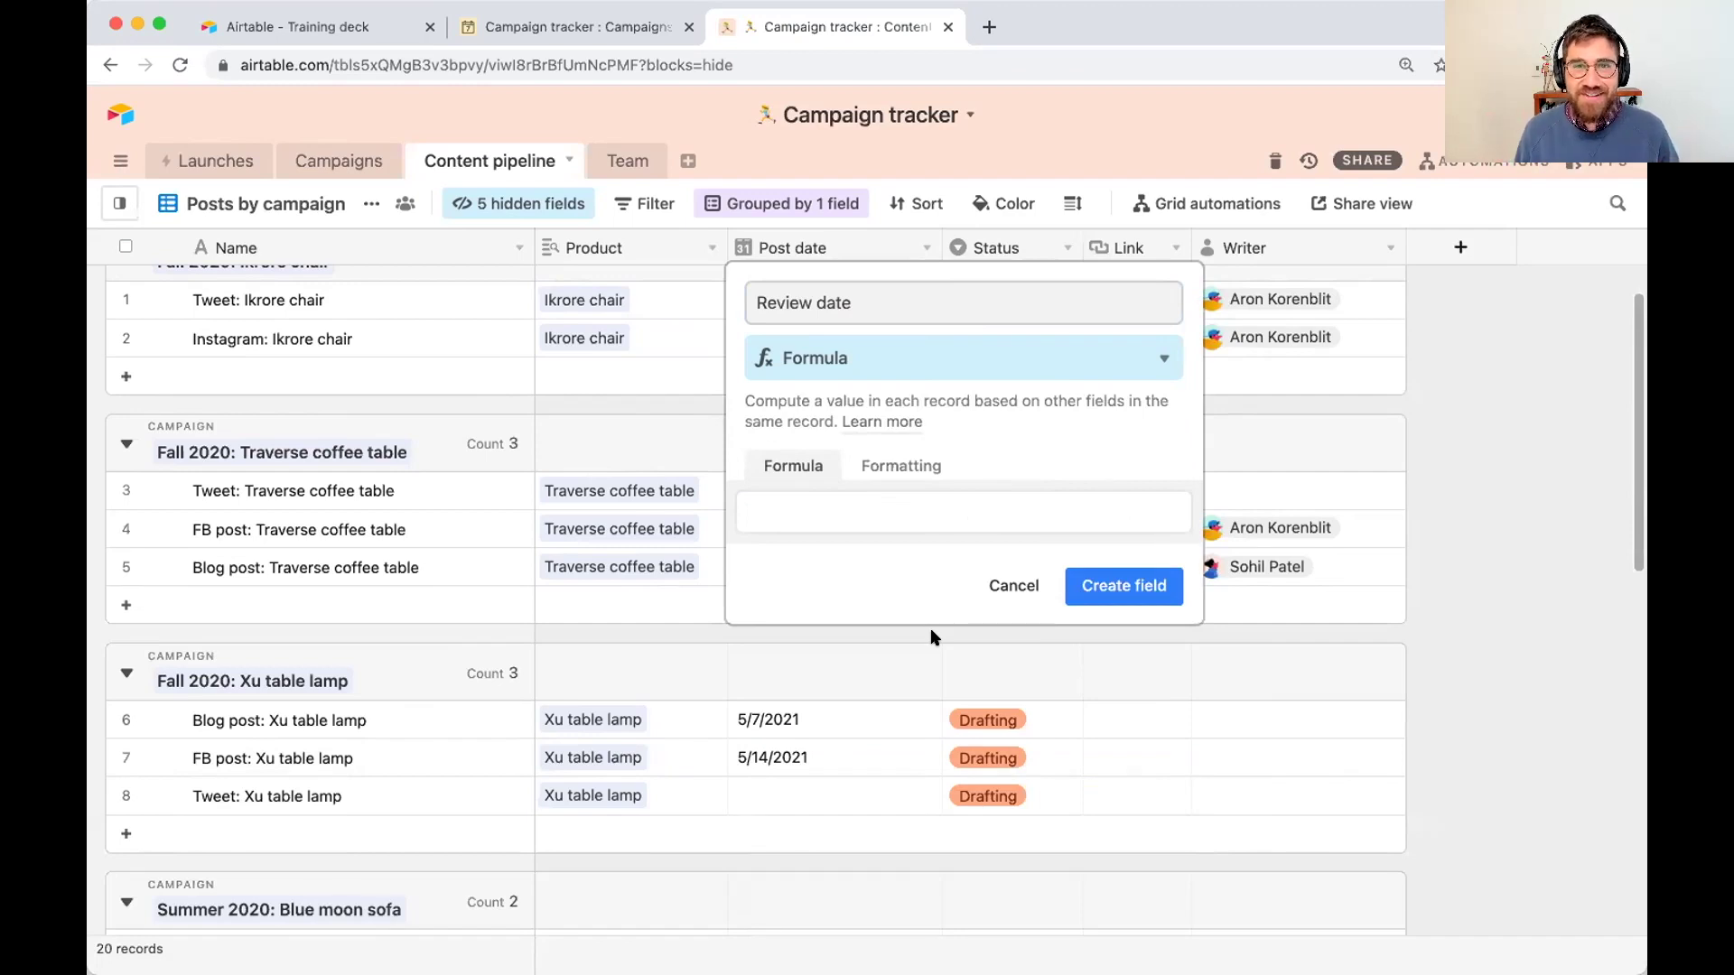
Step: Open the formula field reference from the field dialog and jump to Date and time functions
left_click(903, 422)
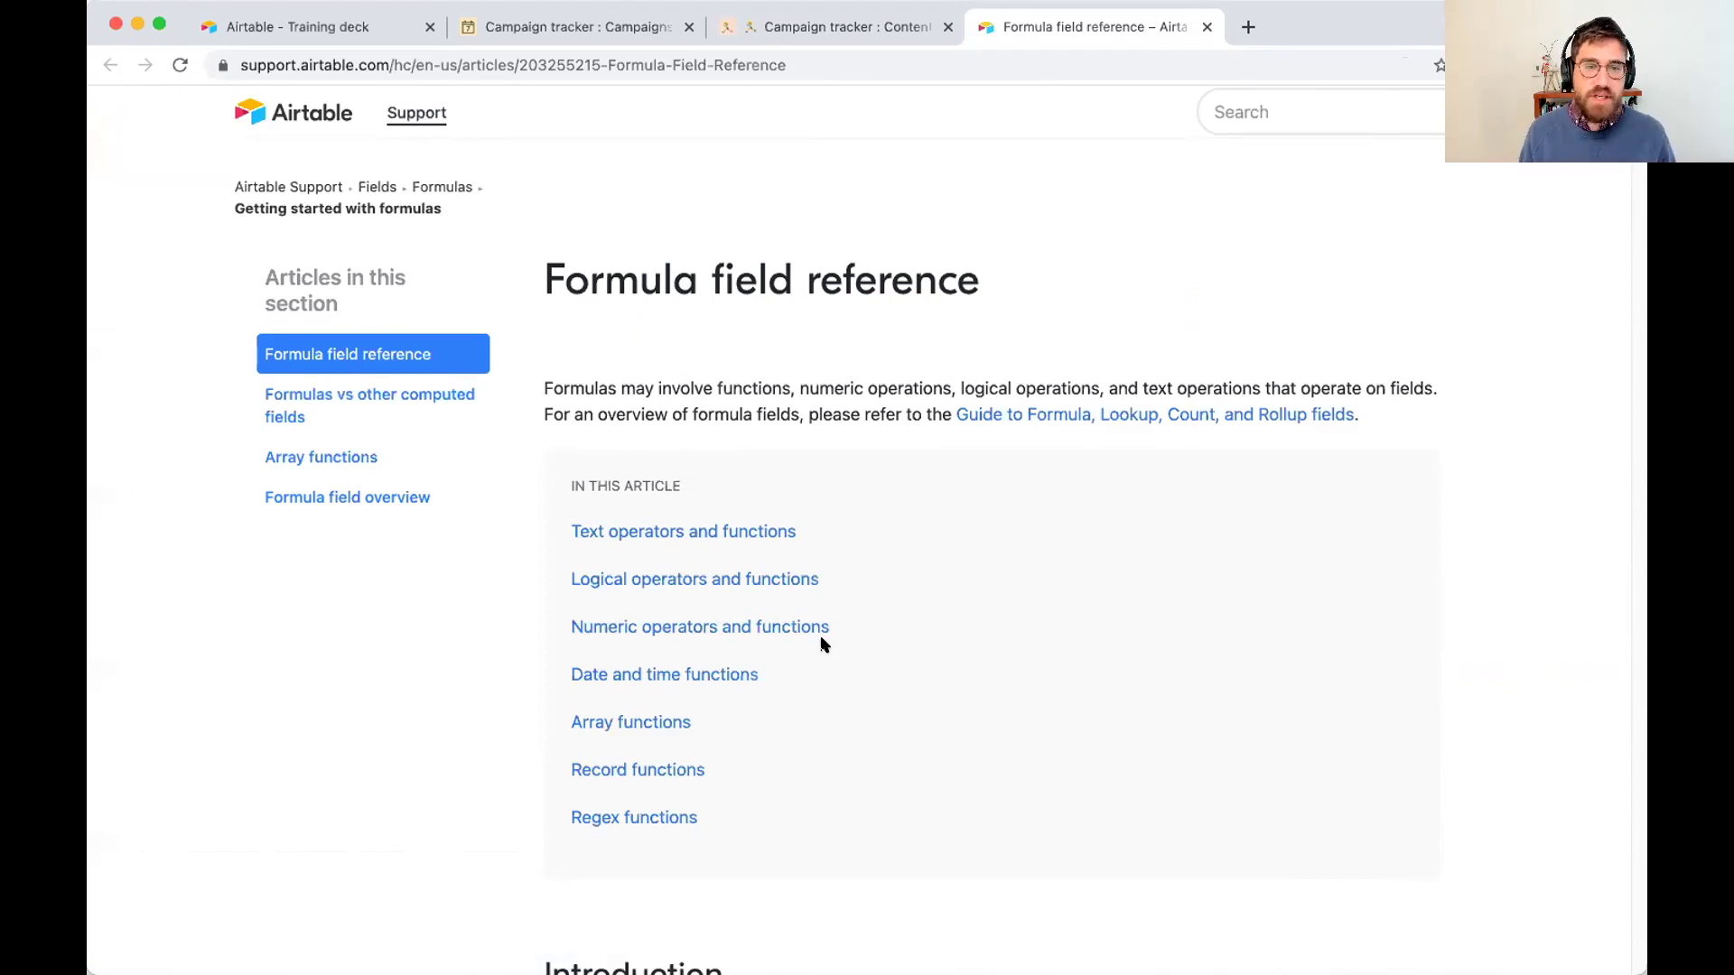
scroll(894, 556, "down", 1)
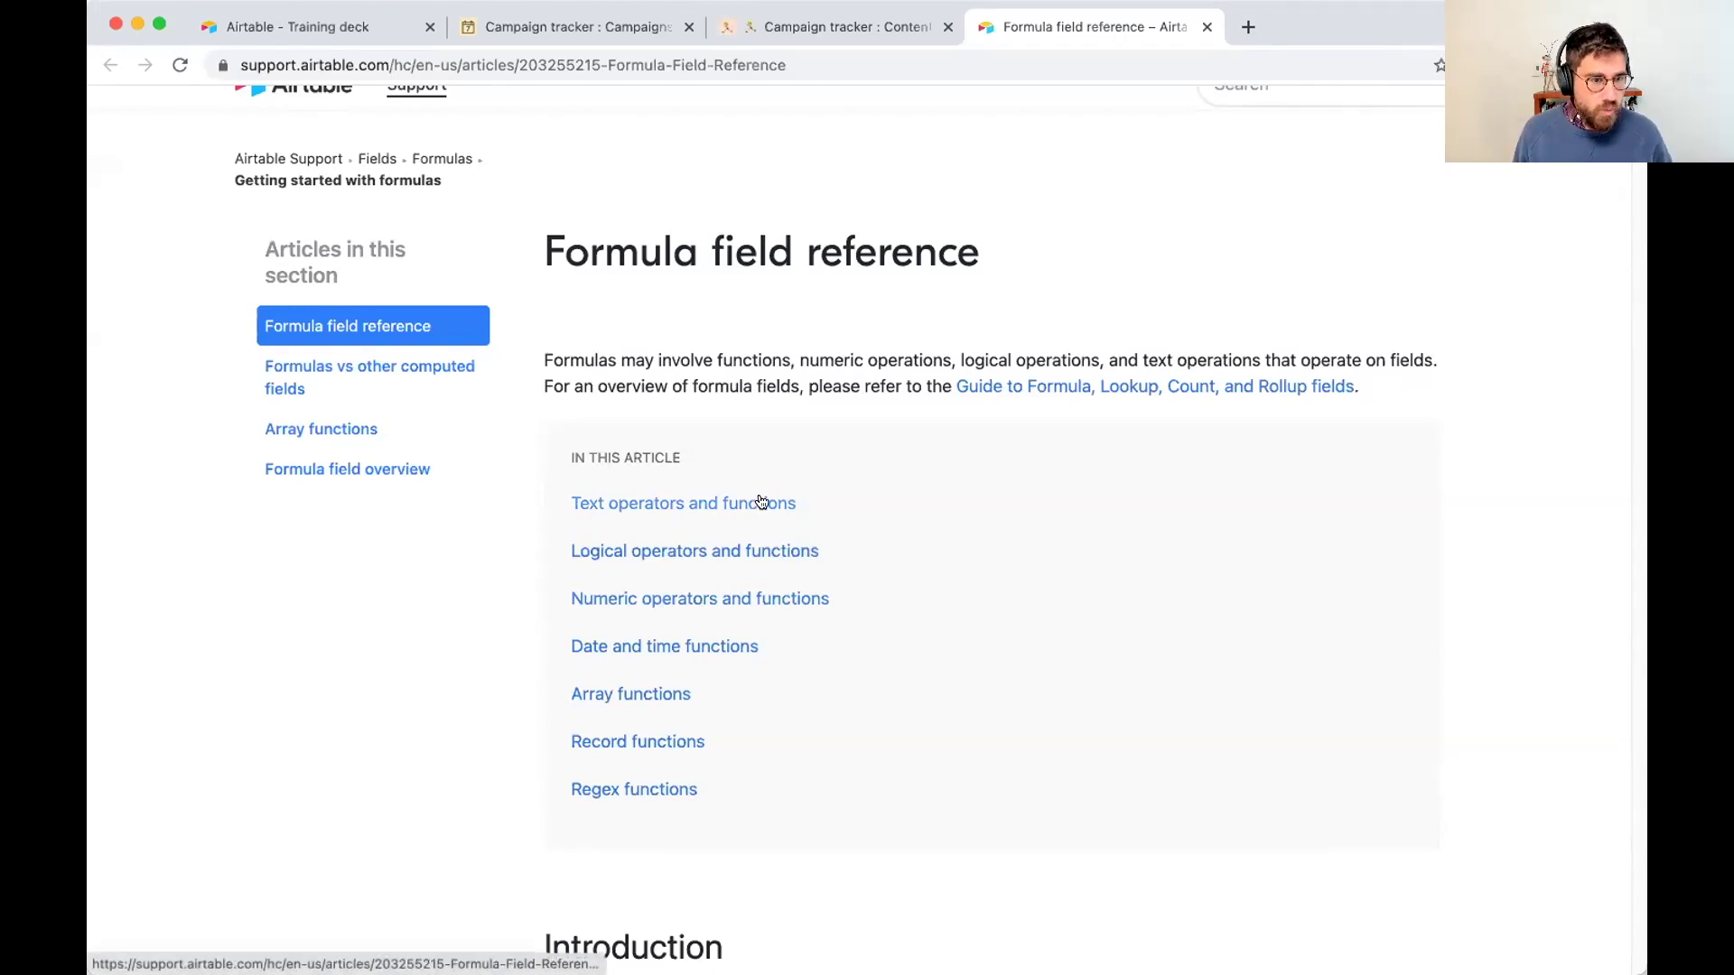
scroll(794, 696, "down", 1)
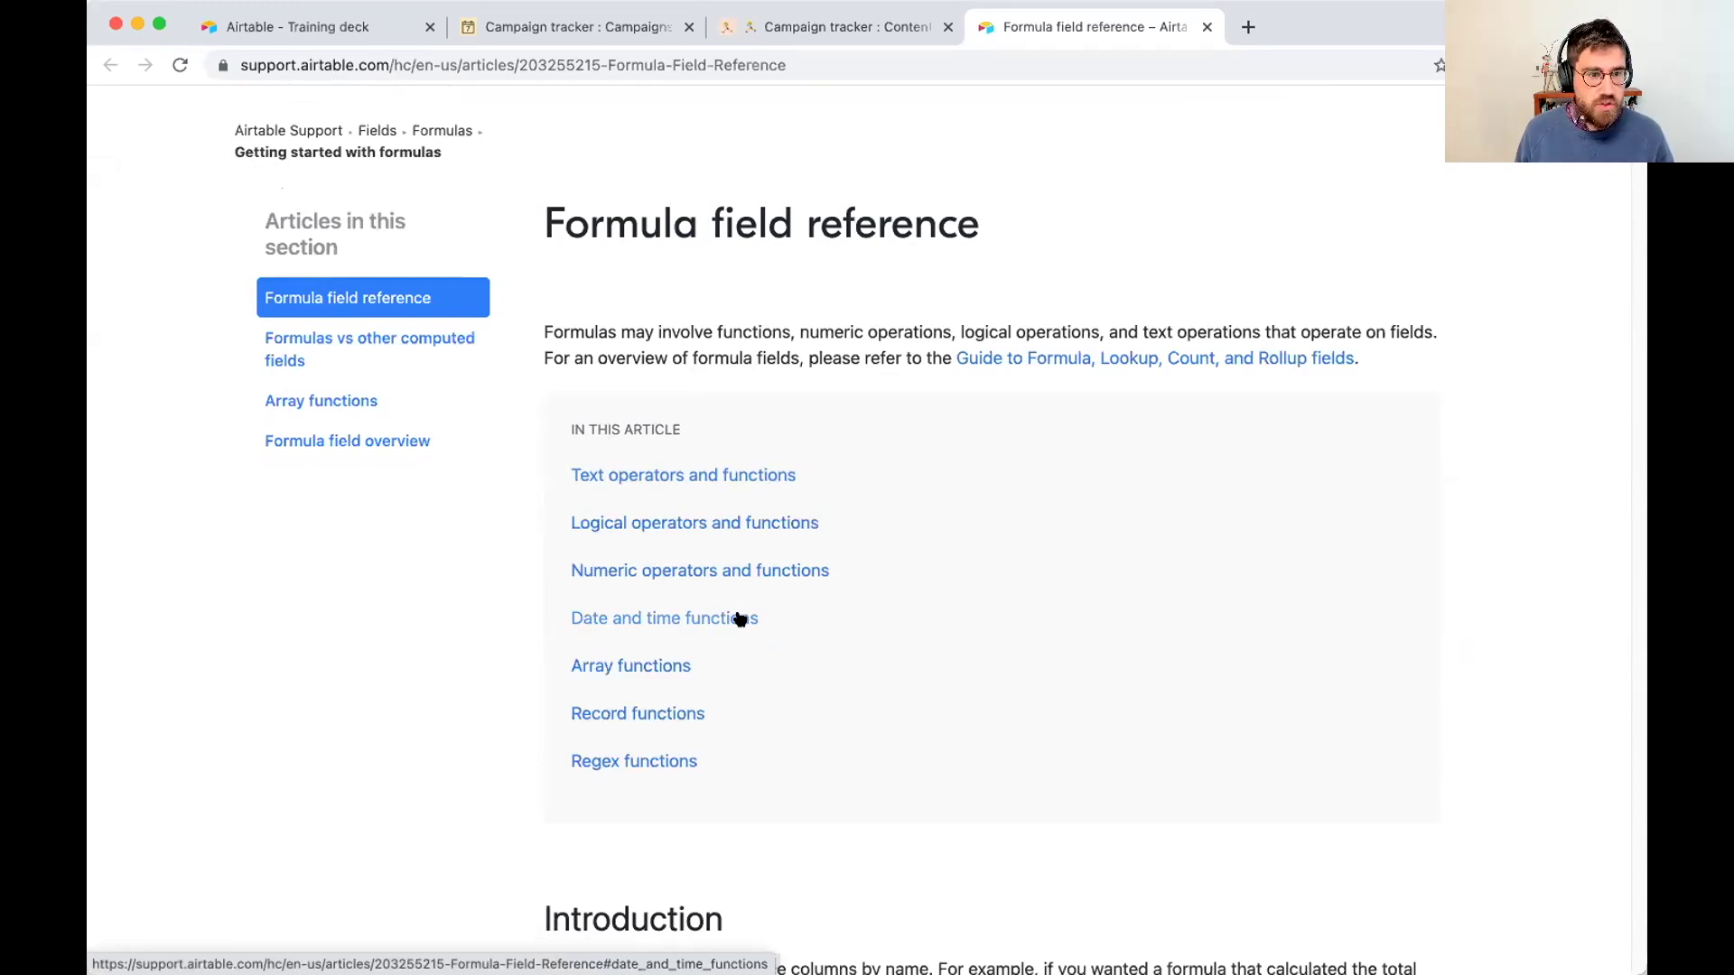
left_click(739, 620)
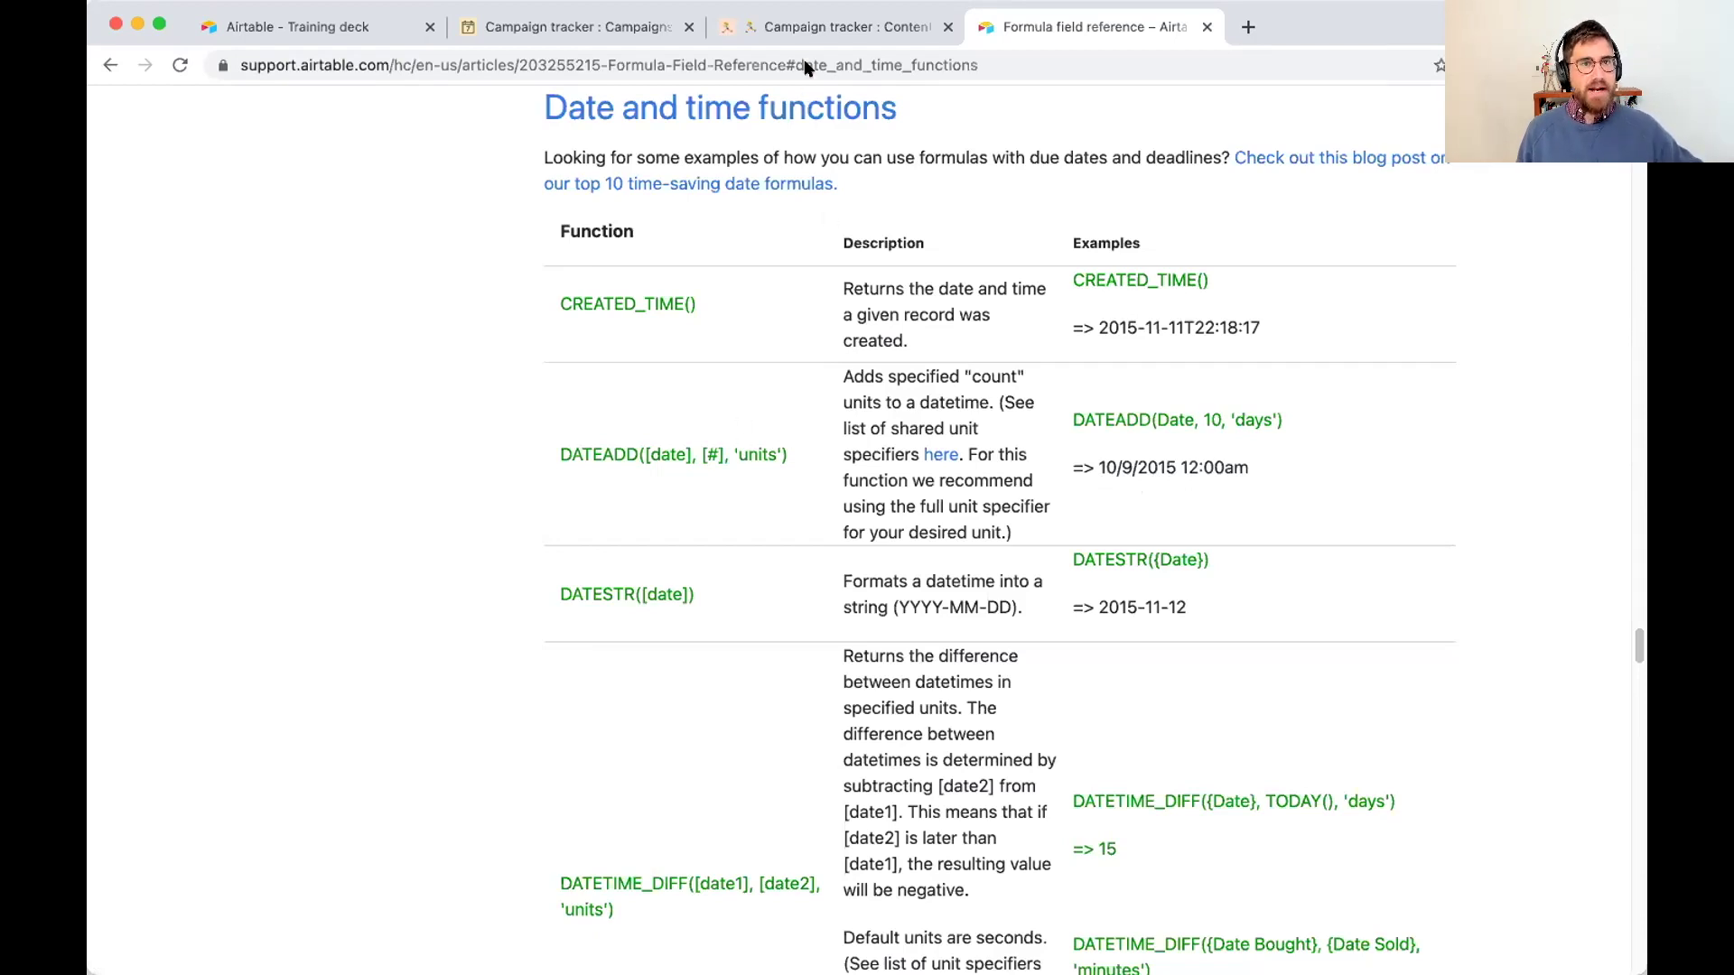
Step: Enter the Review date formula dateadd({Post date},-7,'days')
left_click(829, 20)
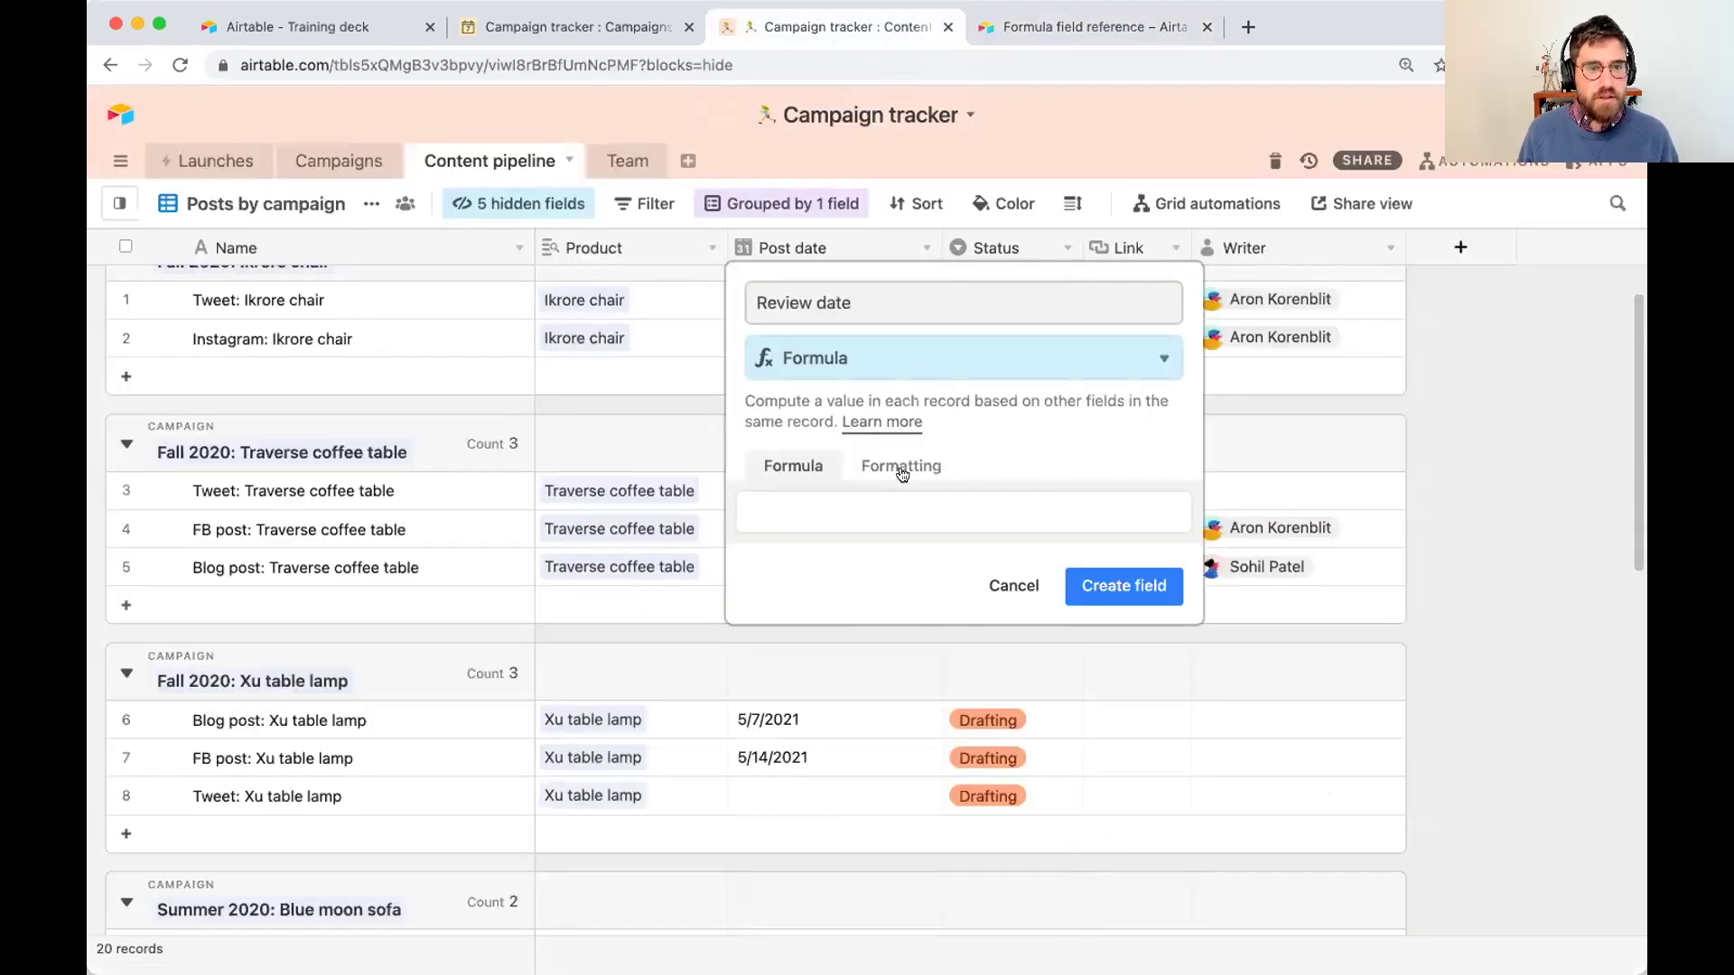
left_click(899, 496)
type("dateadd")
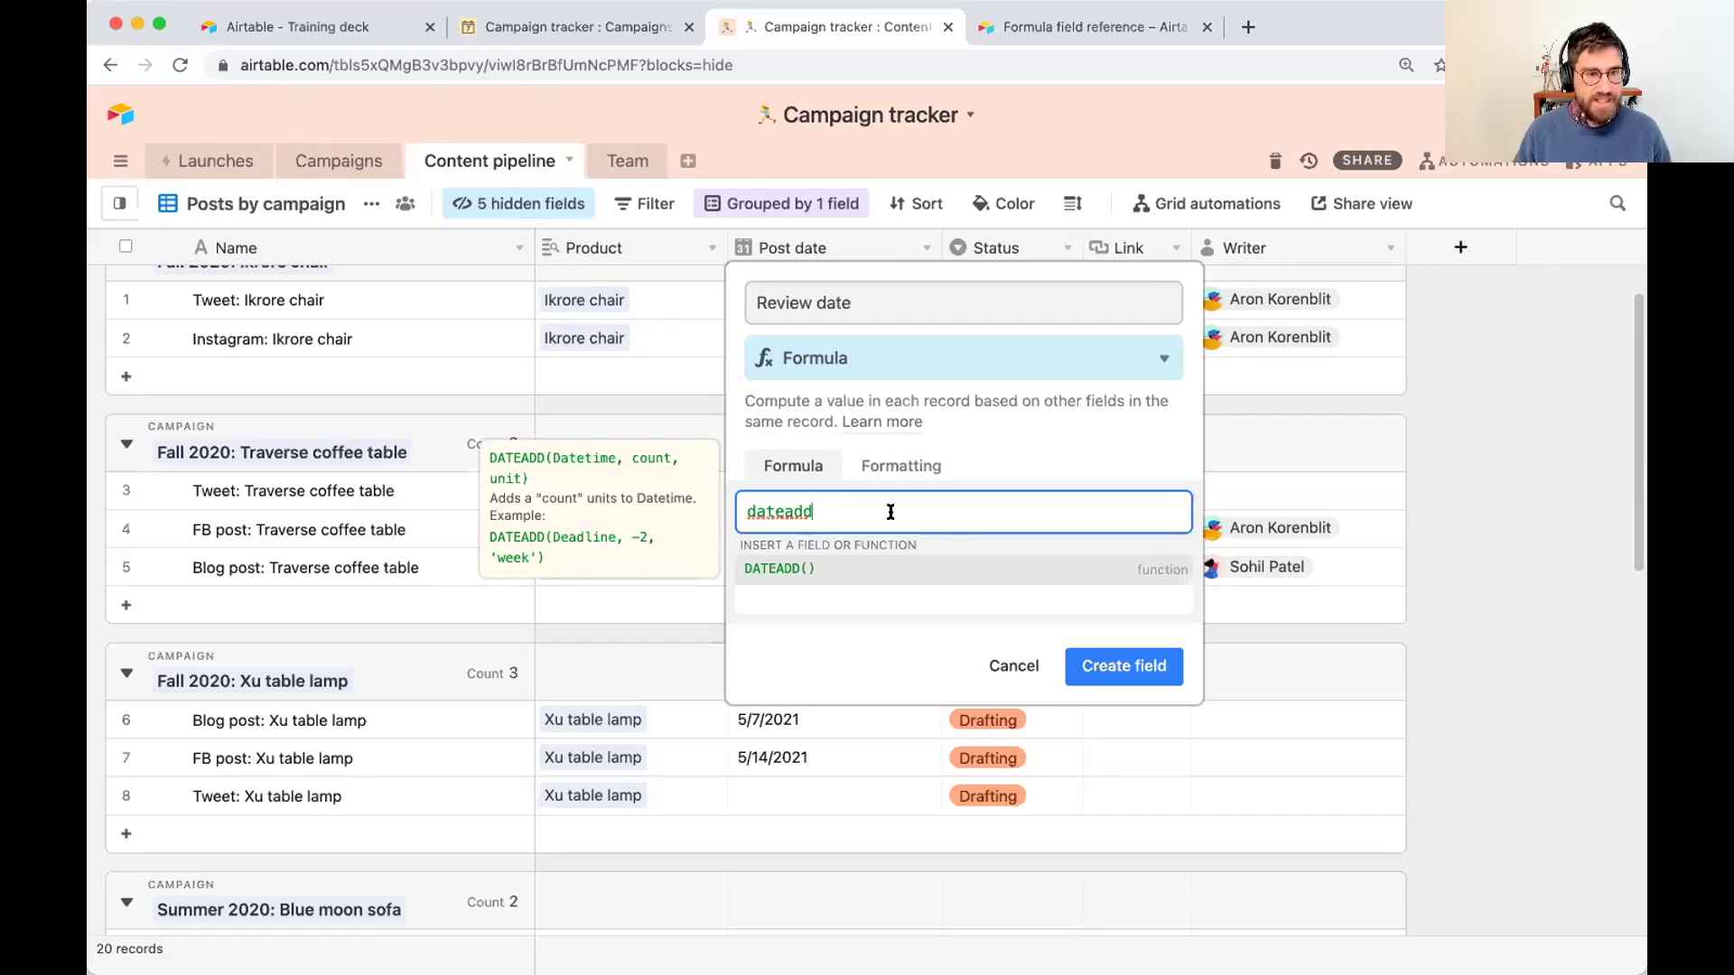
type("(")
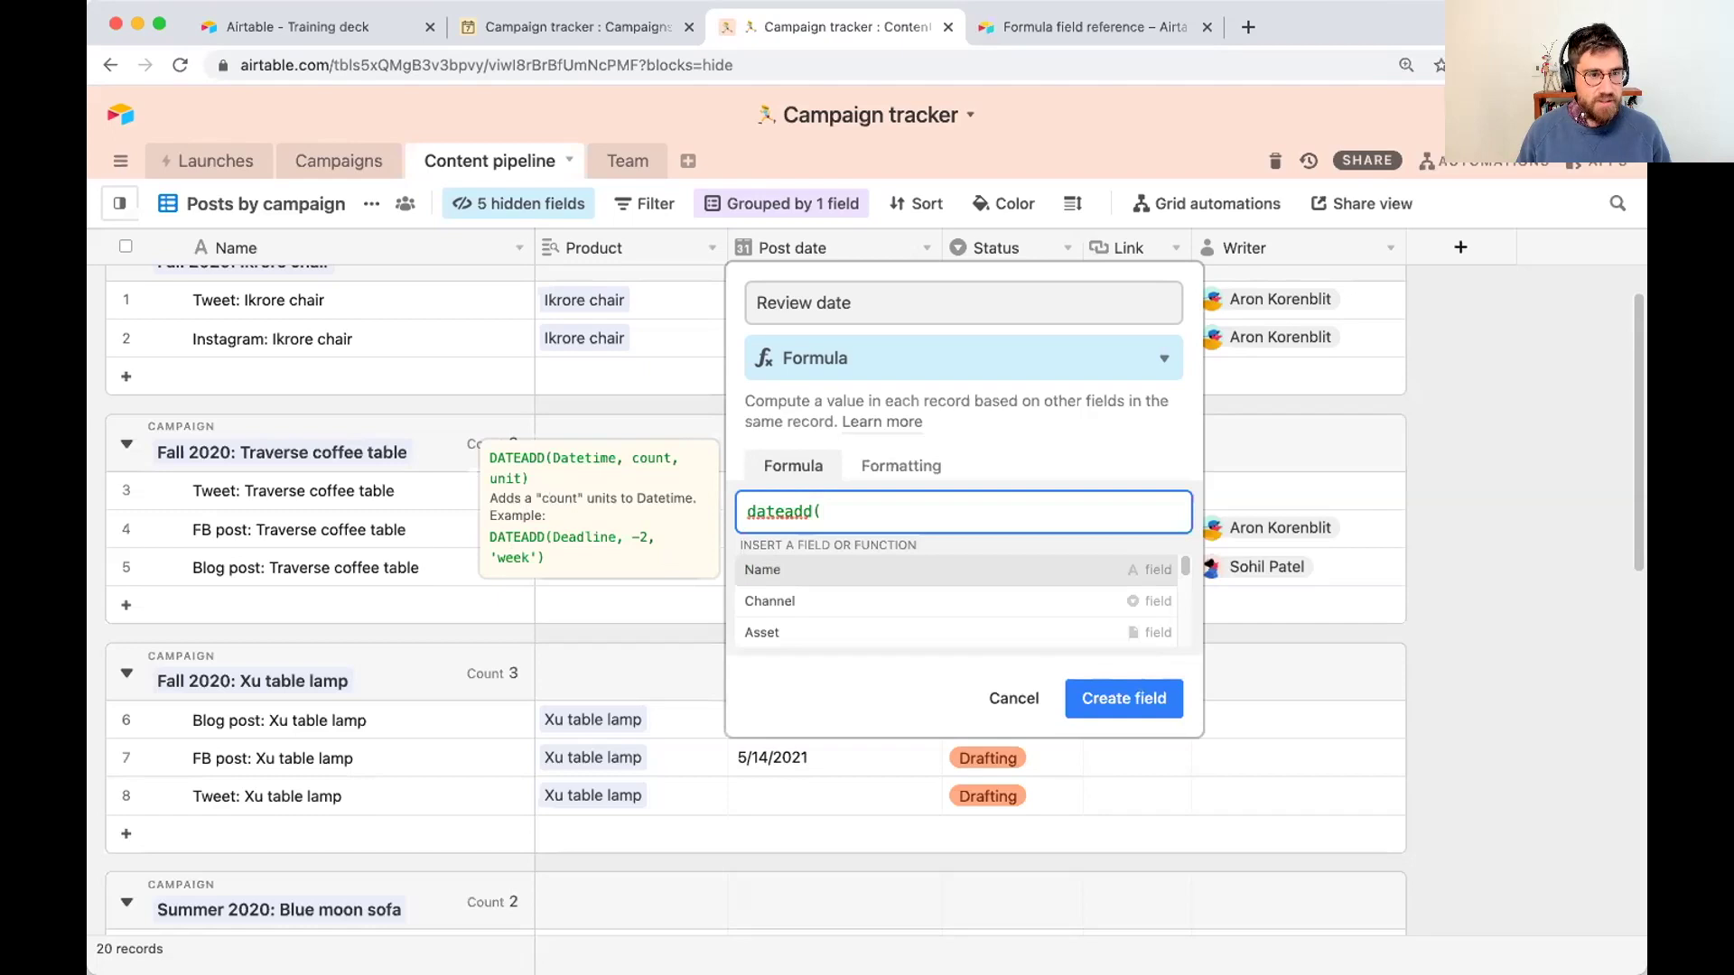
type("po")
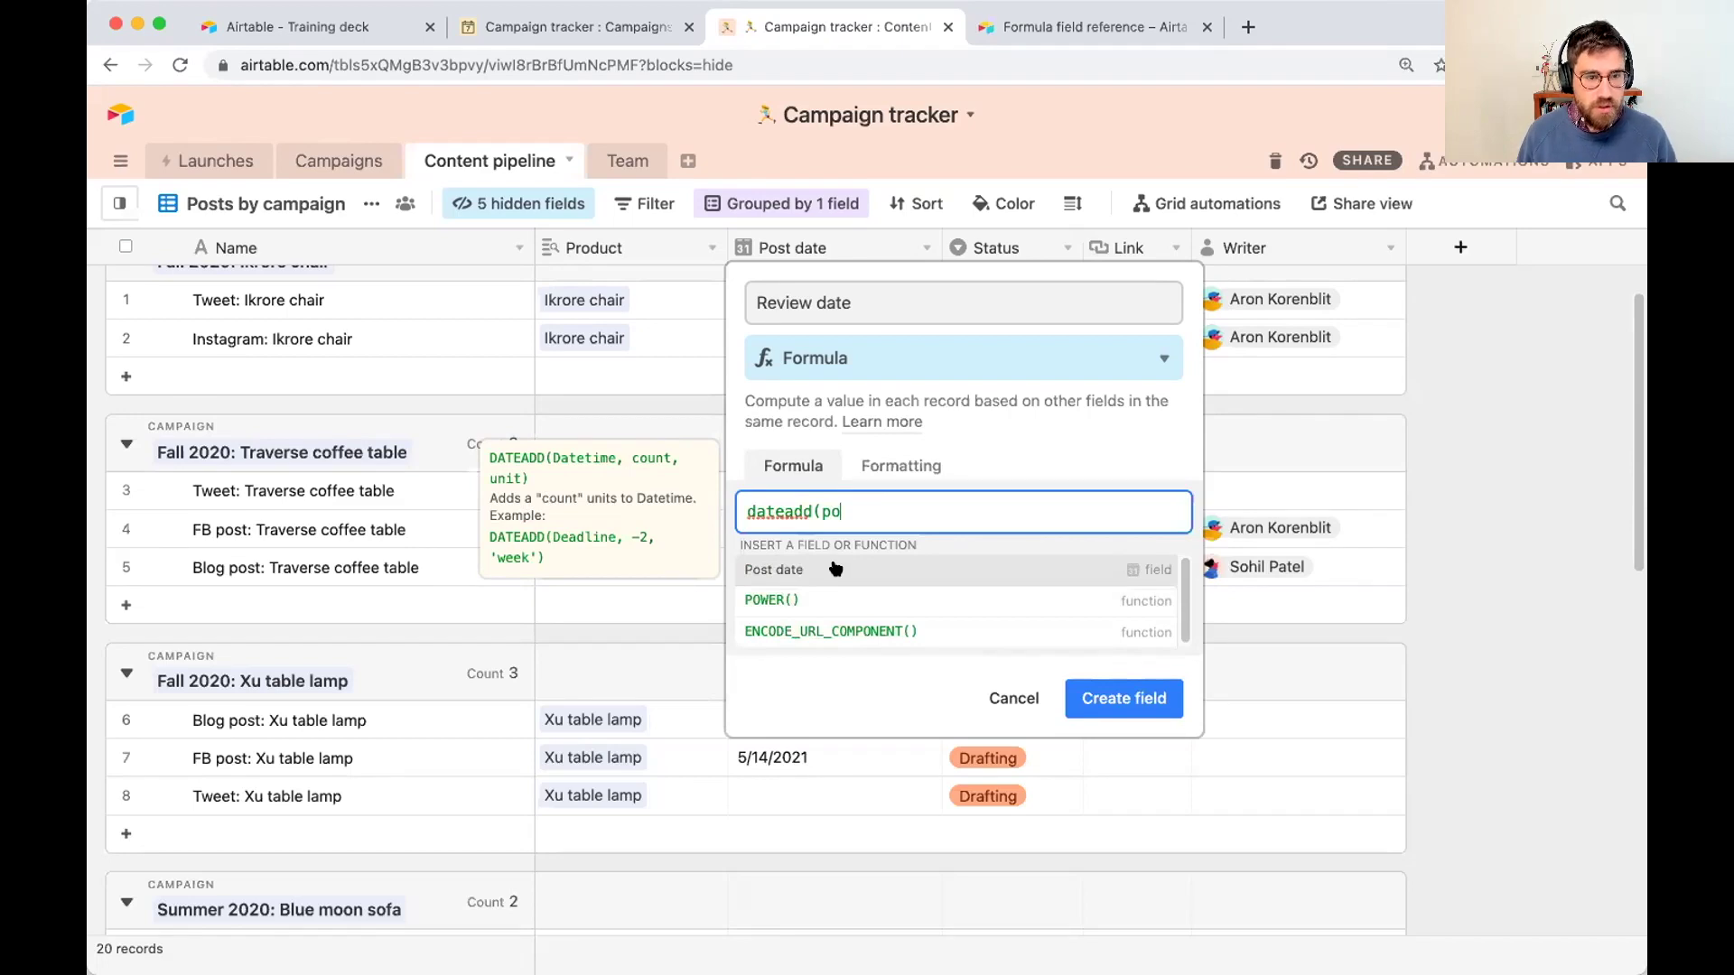
left_click(835, 567)
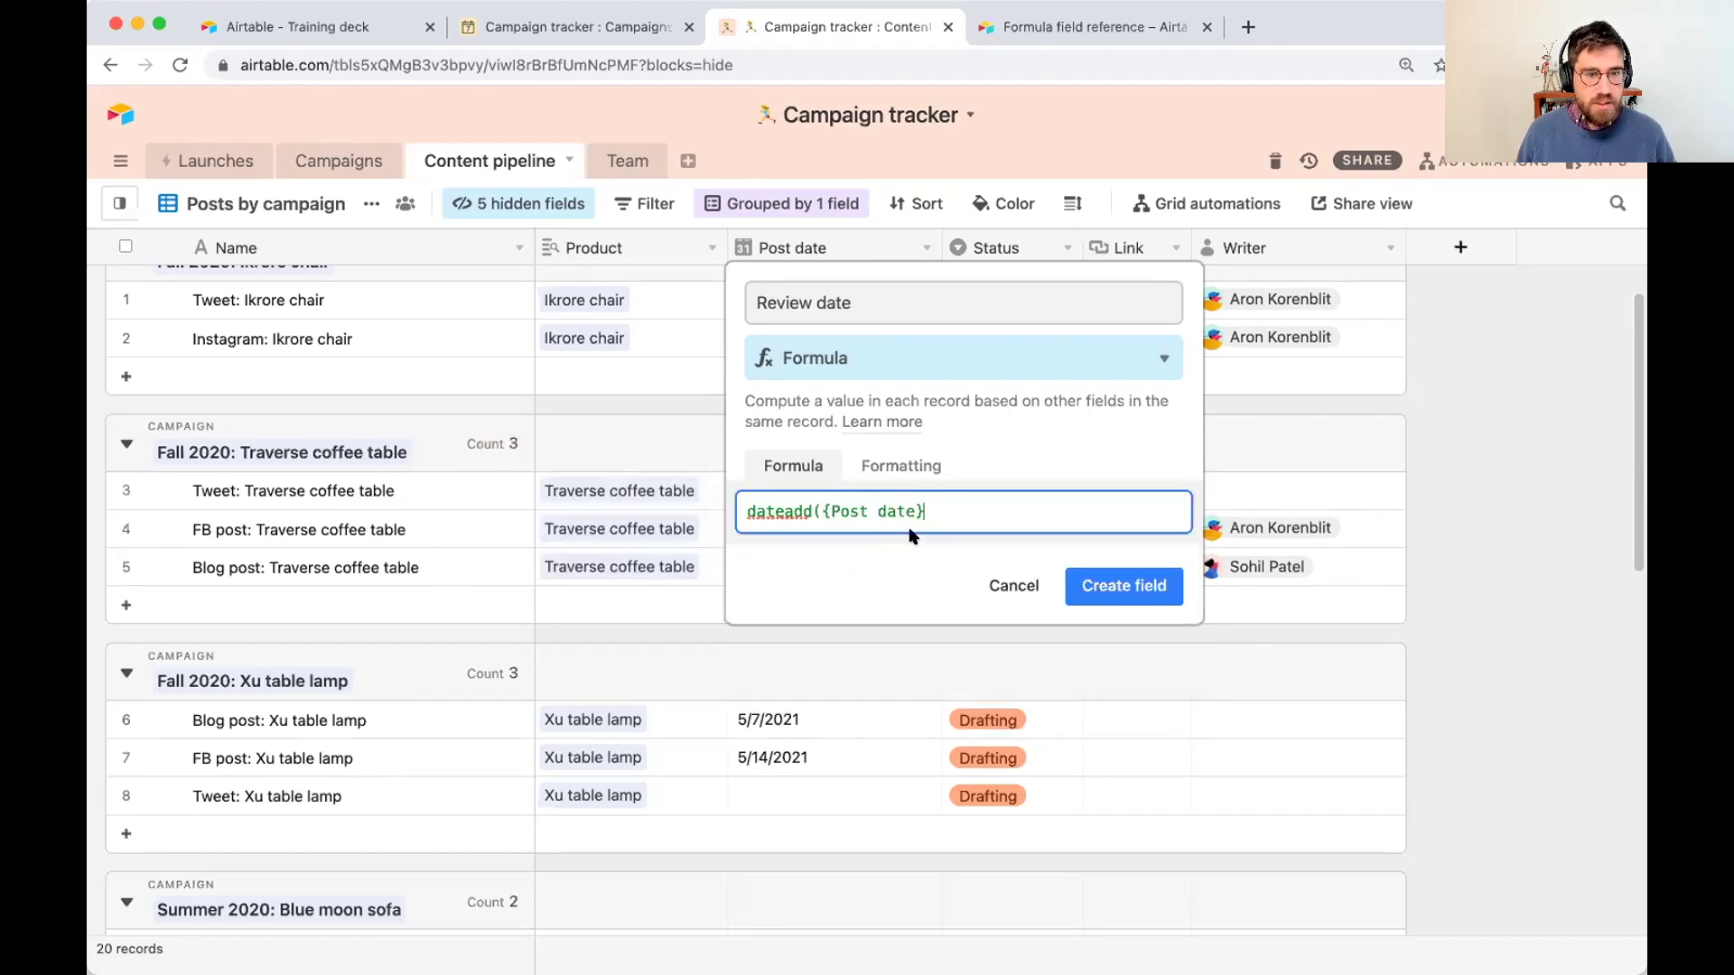
type(",")
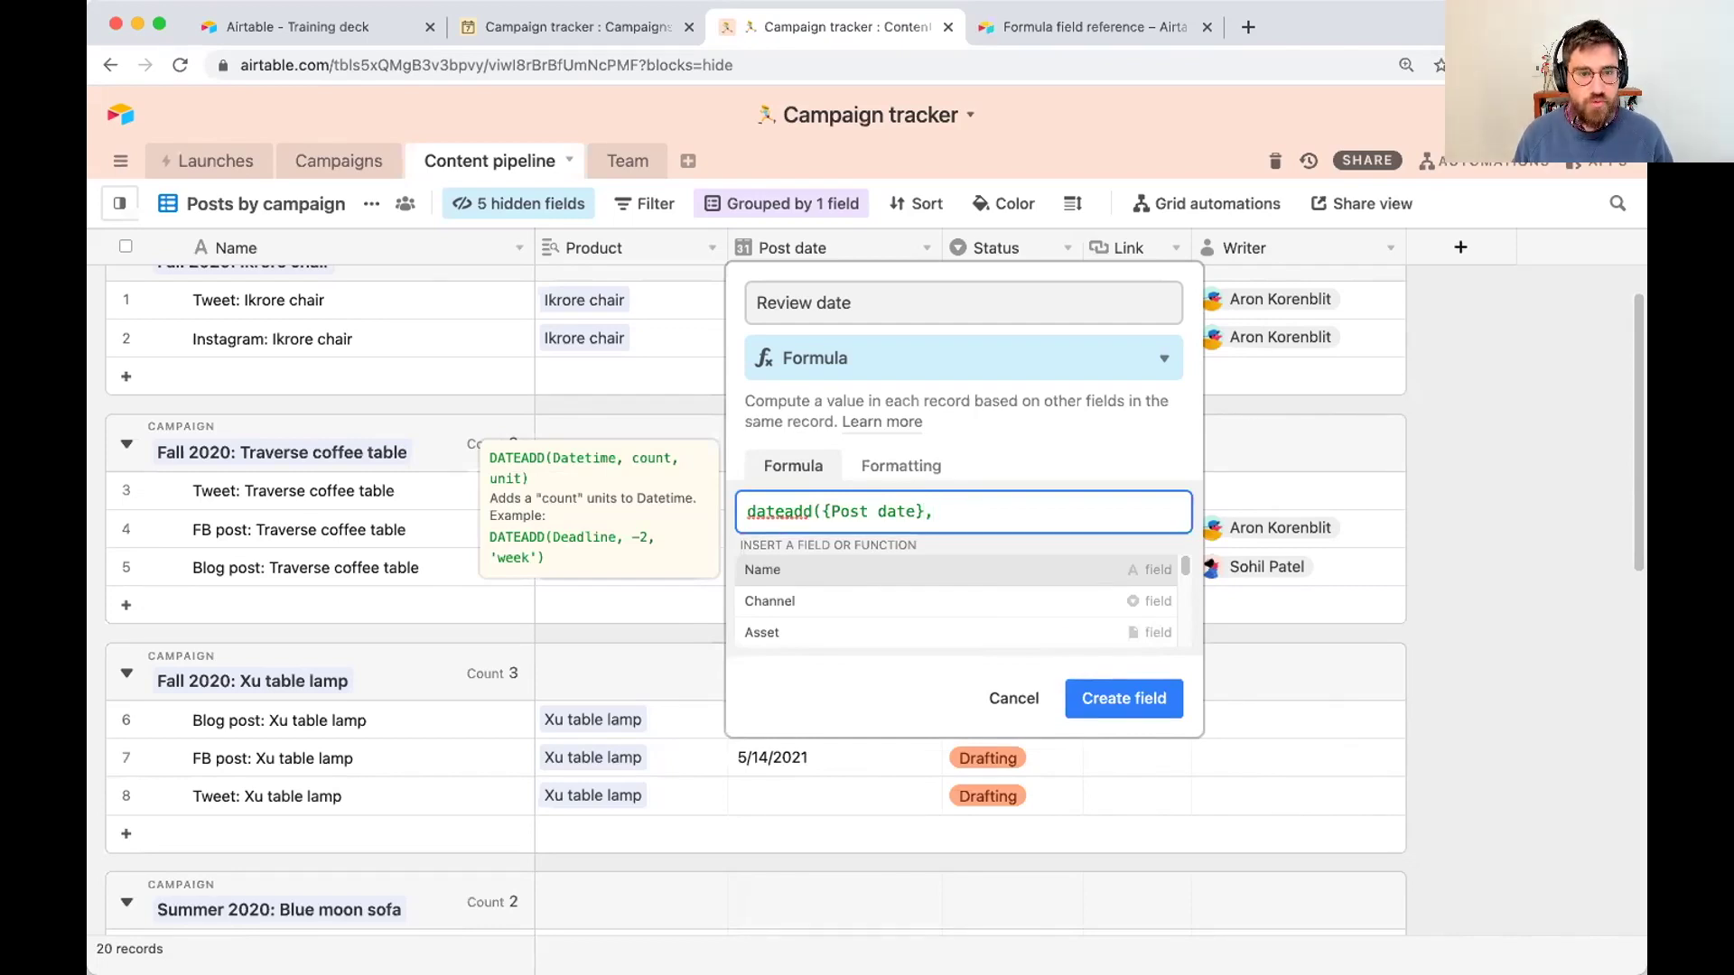
type("-7")
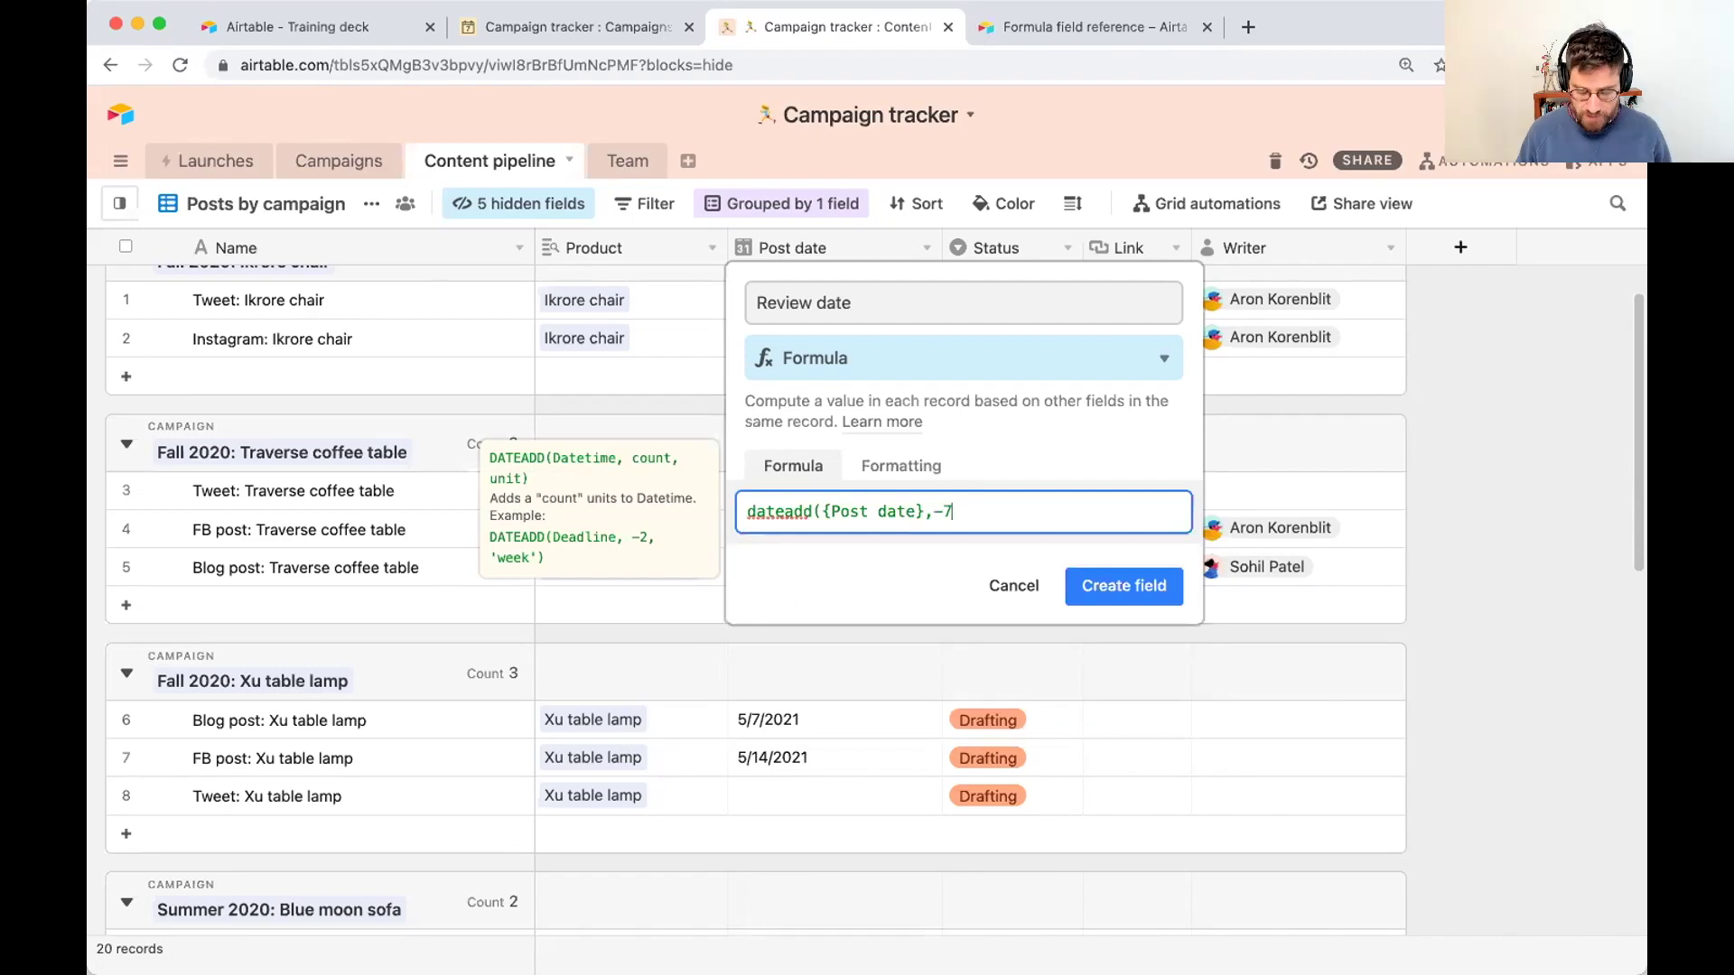
type(",")
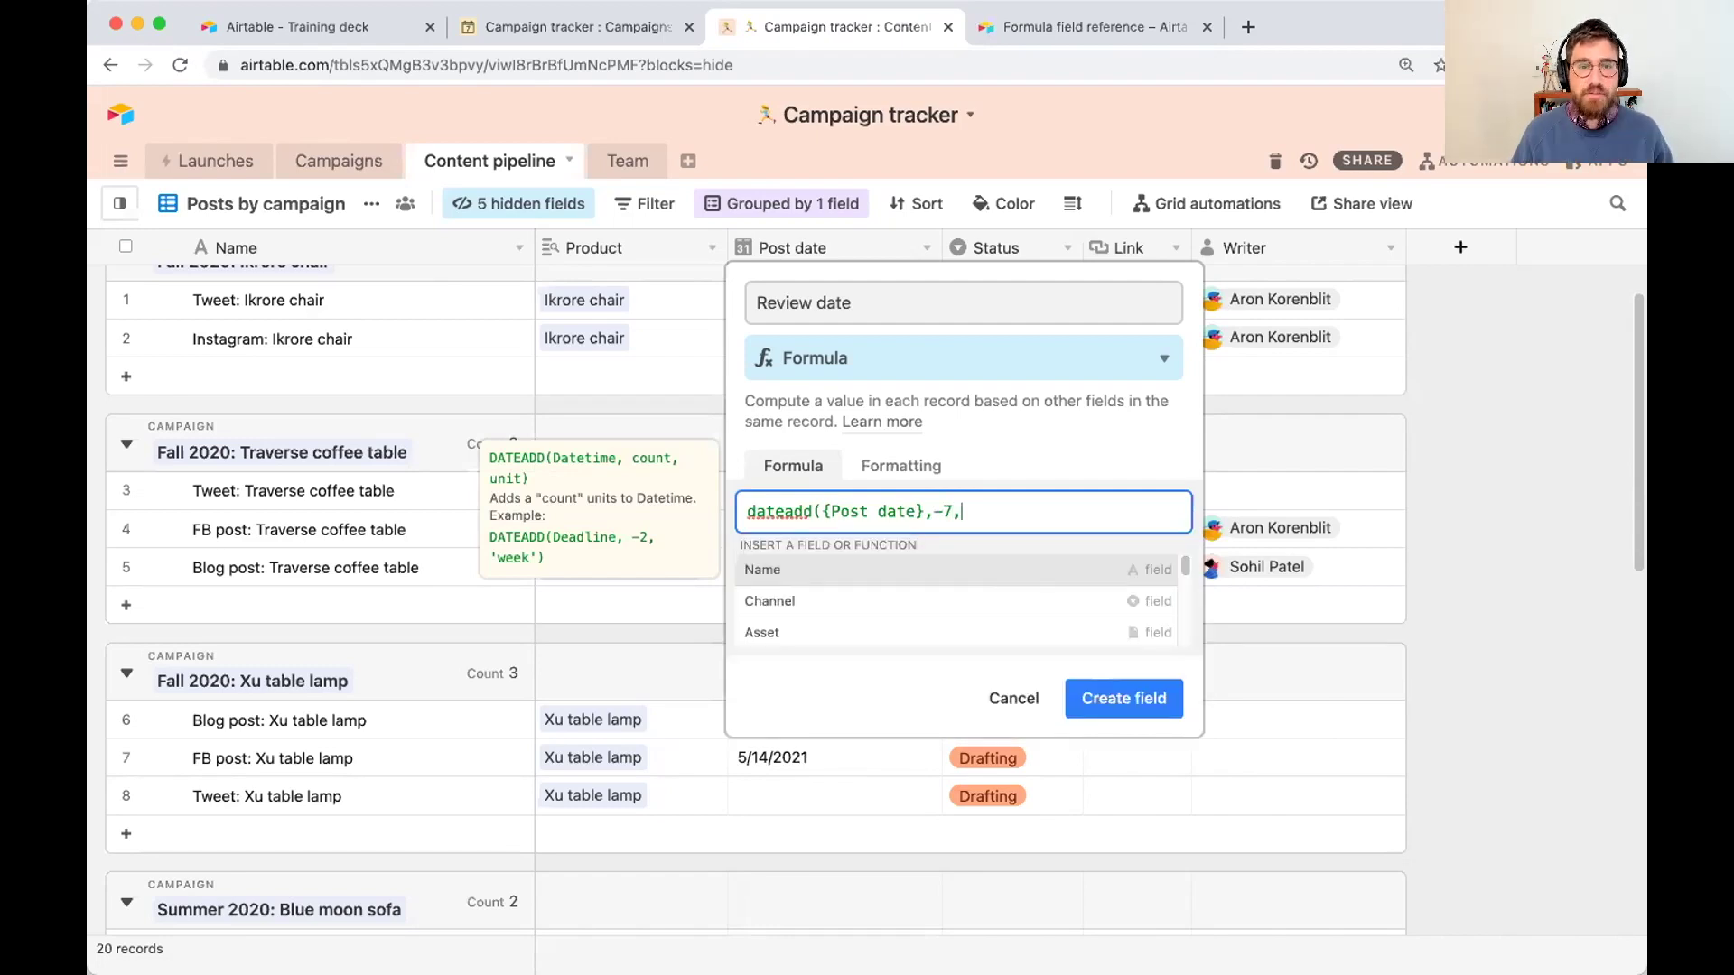
type("'day")
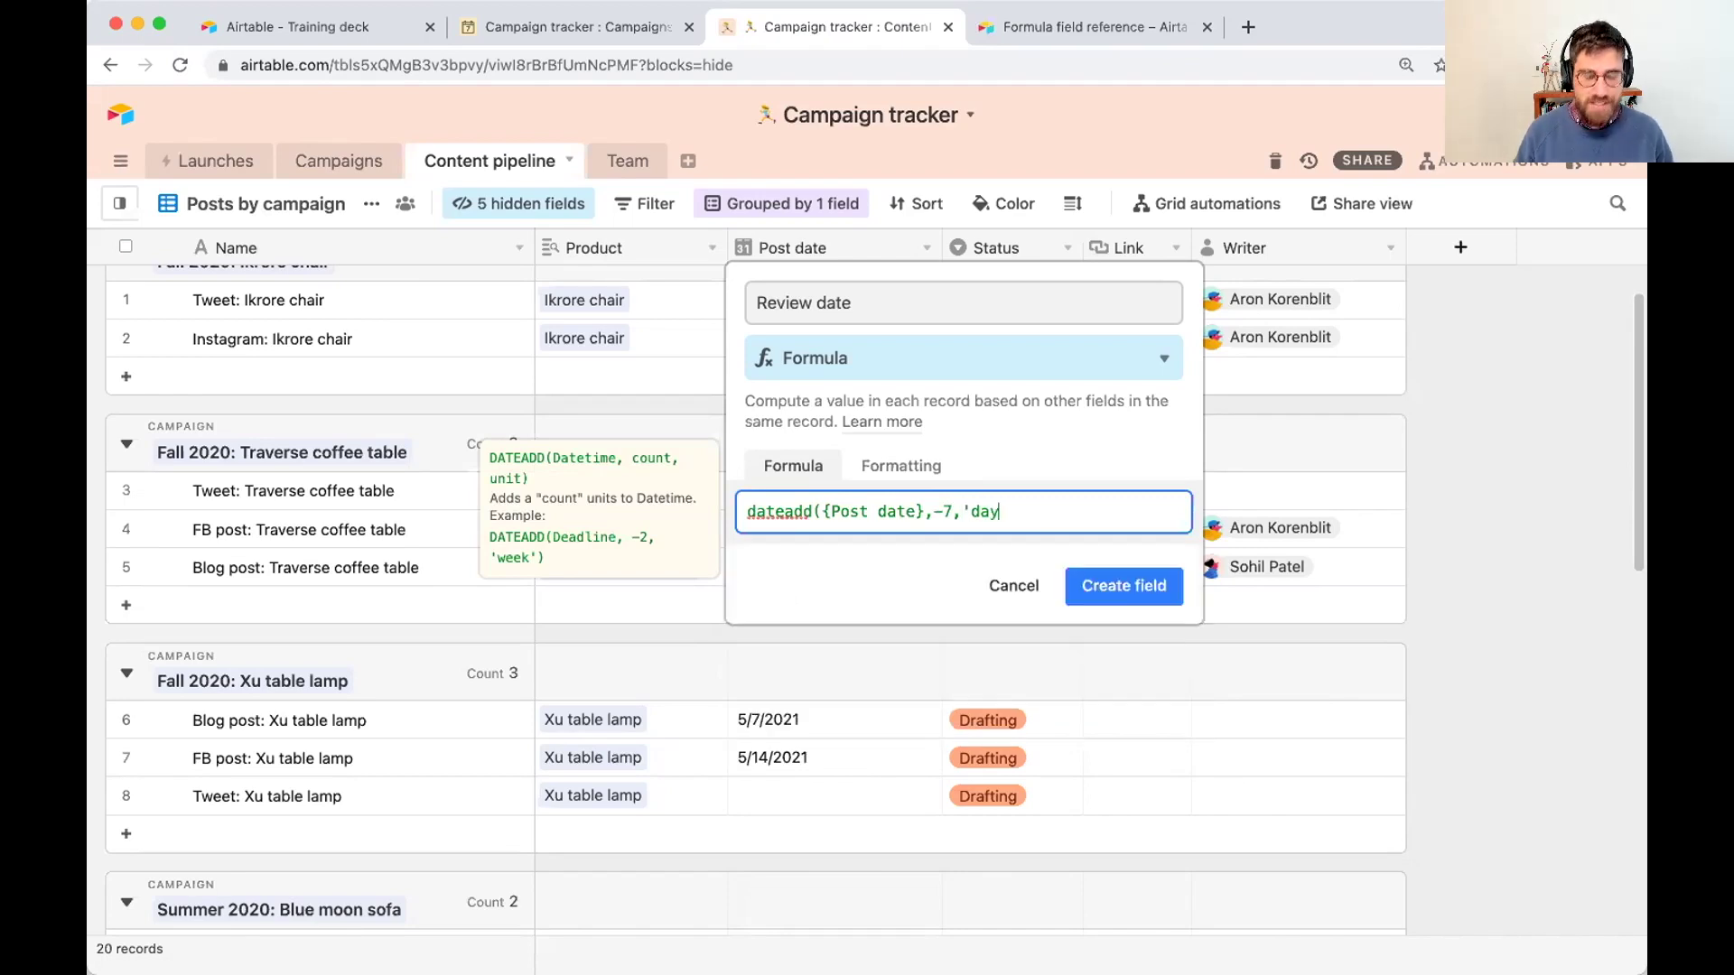
type("s')")
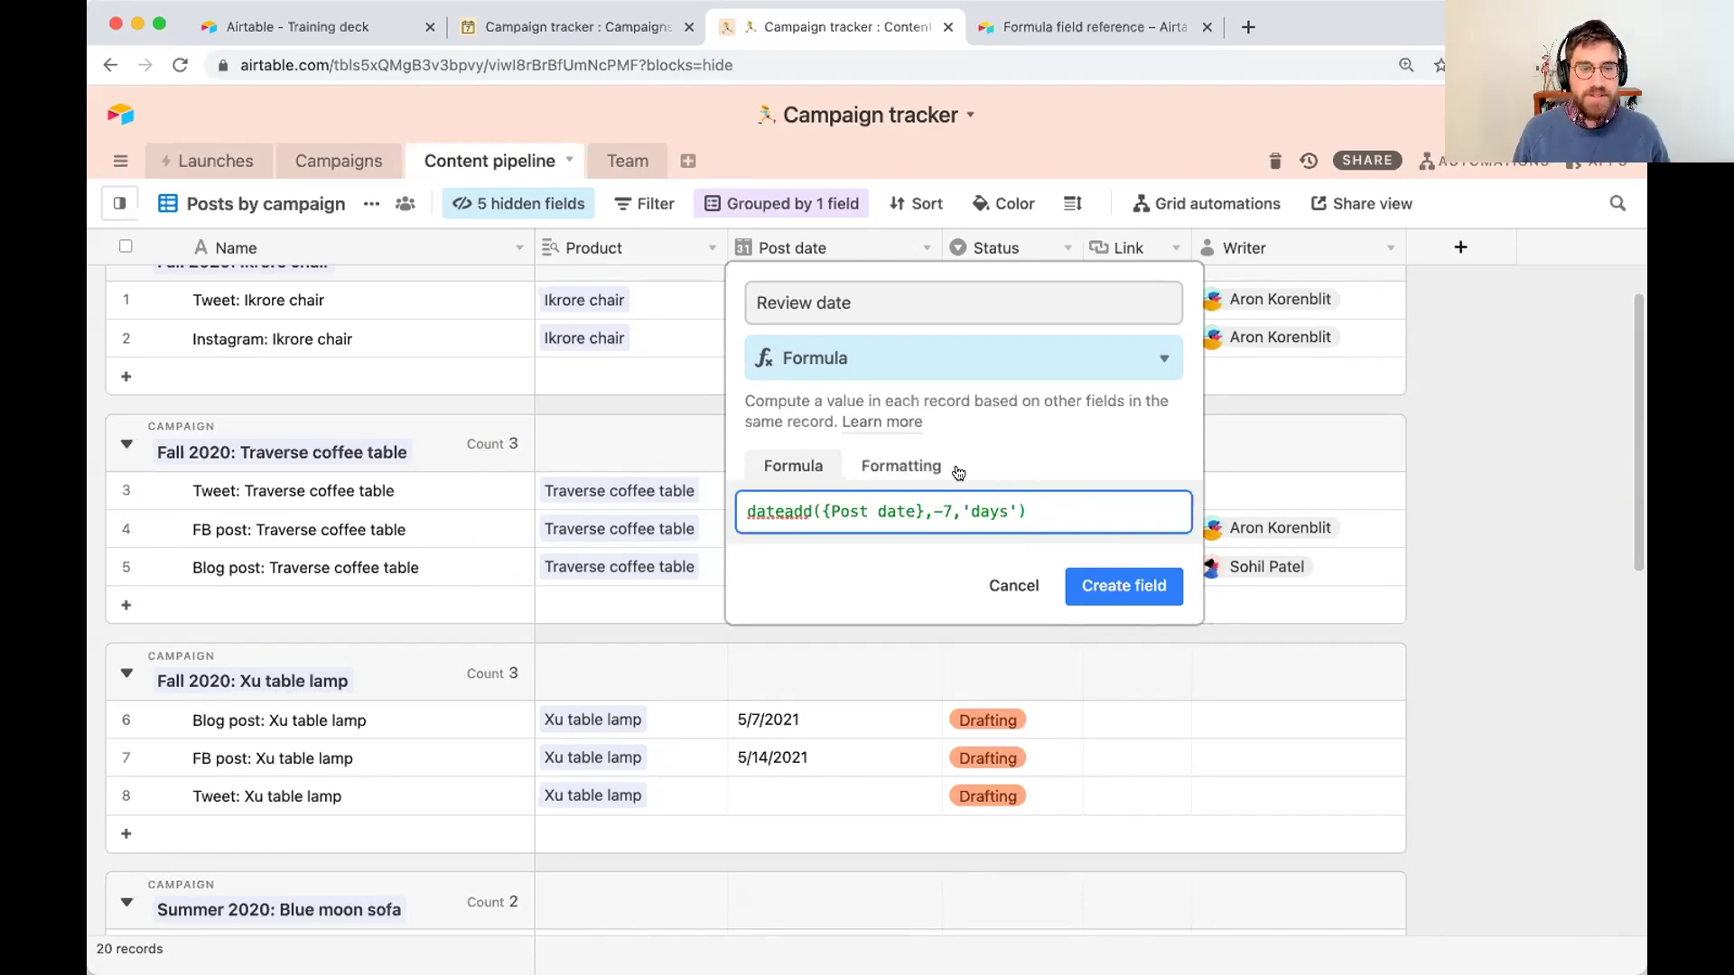
Step: Create the Review date field, then turn off its time display, keeping GMT, and save
left_click(1098, 585)
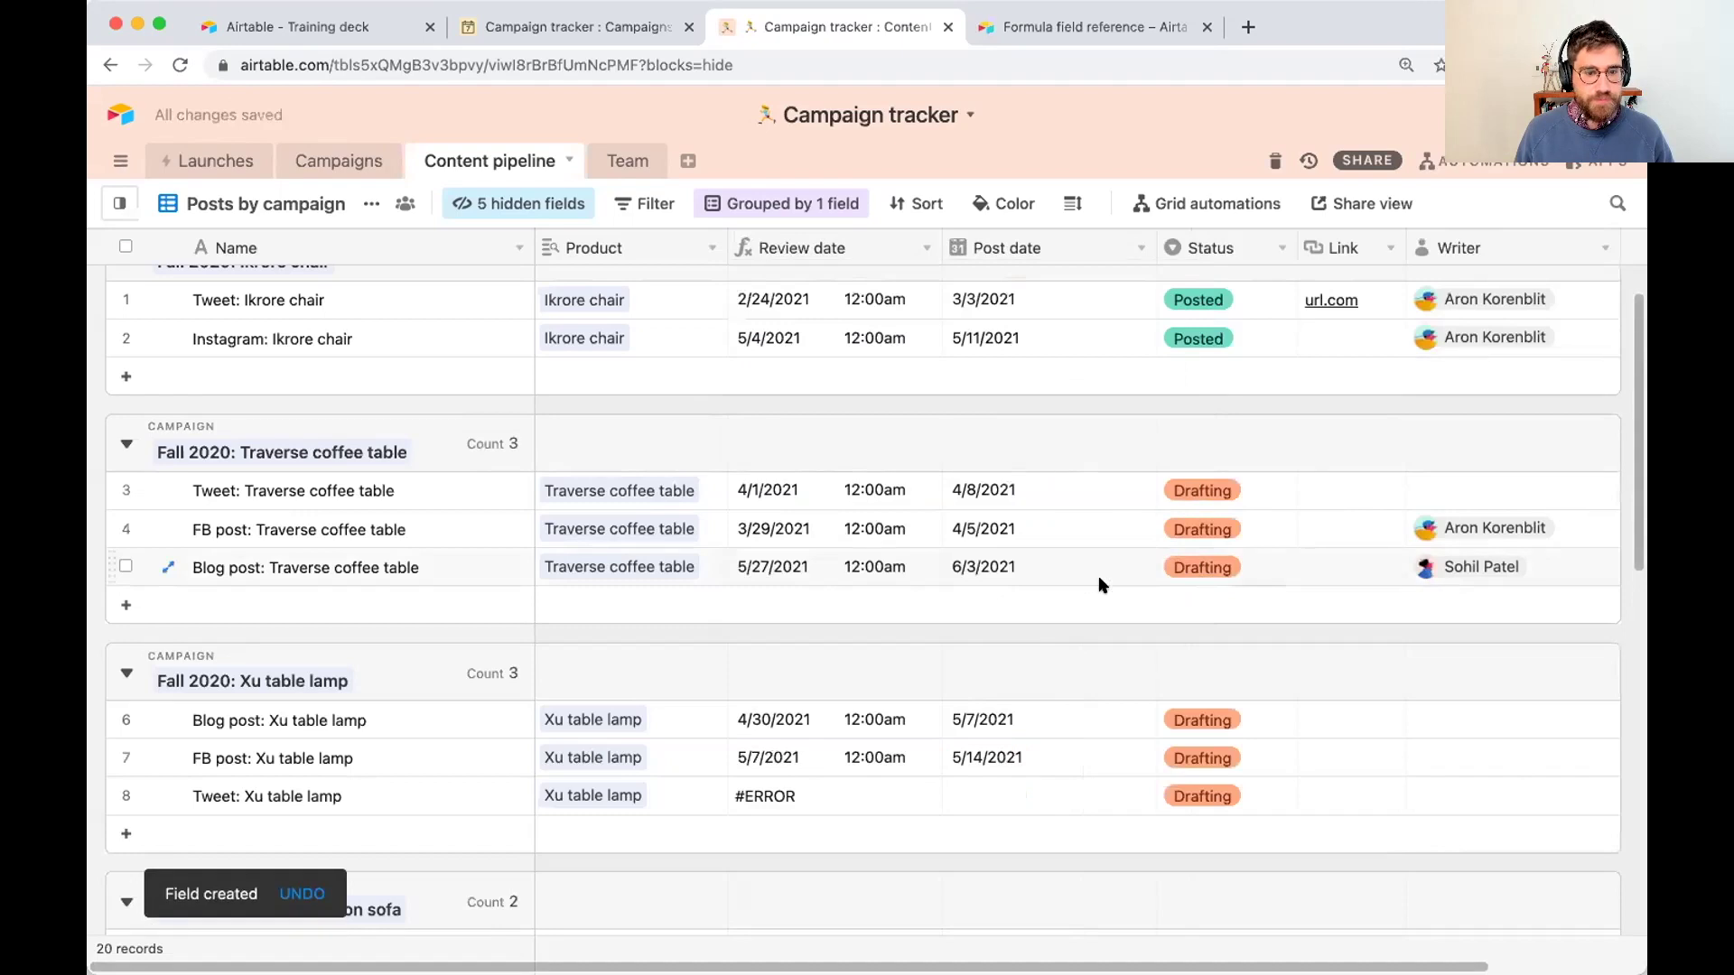
left_click(925, 248)
left_click(894, 285)
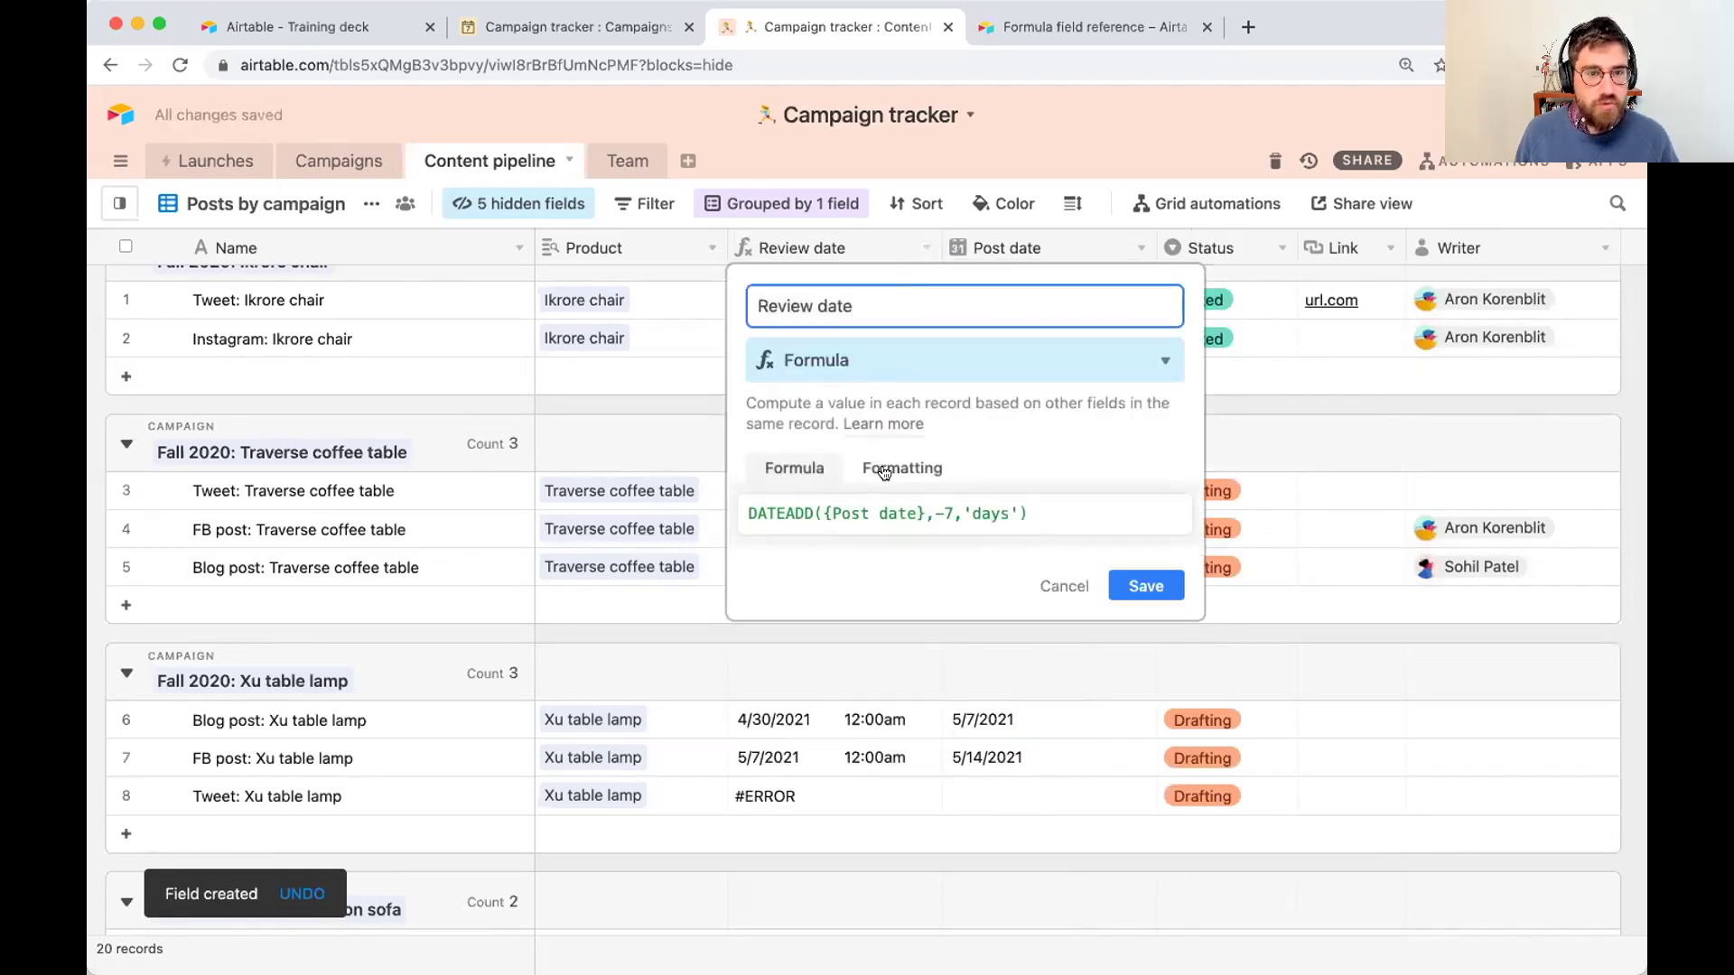
left_click(886, 464)
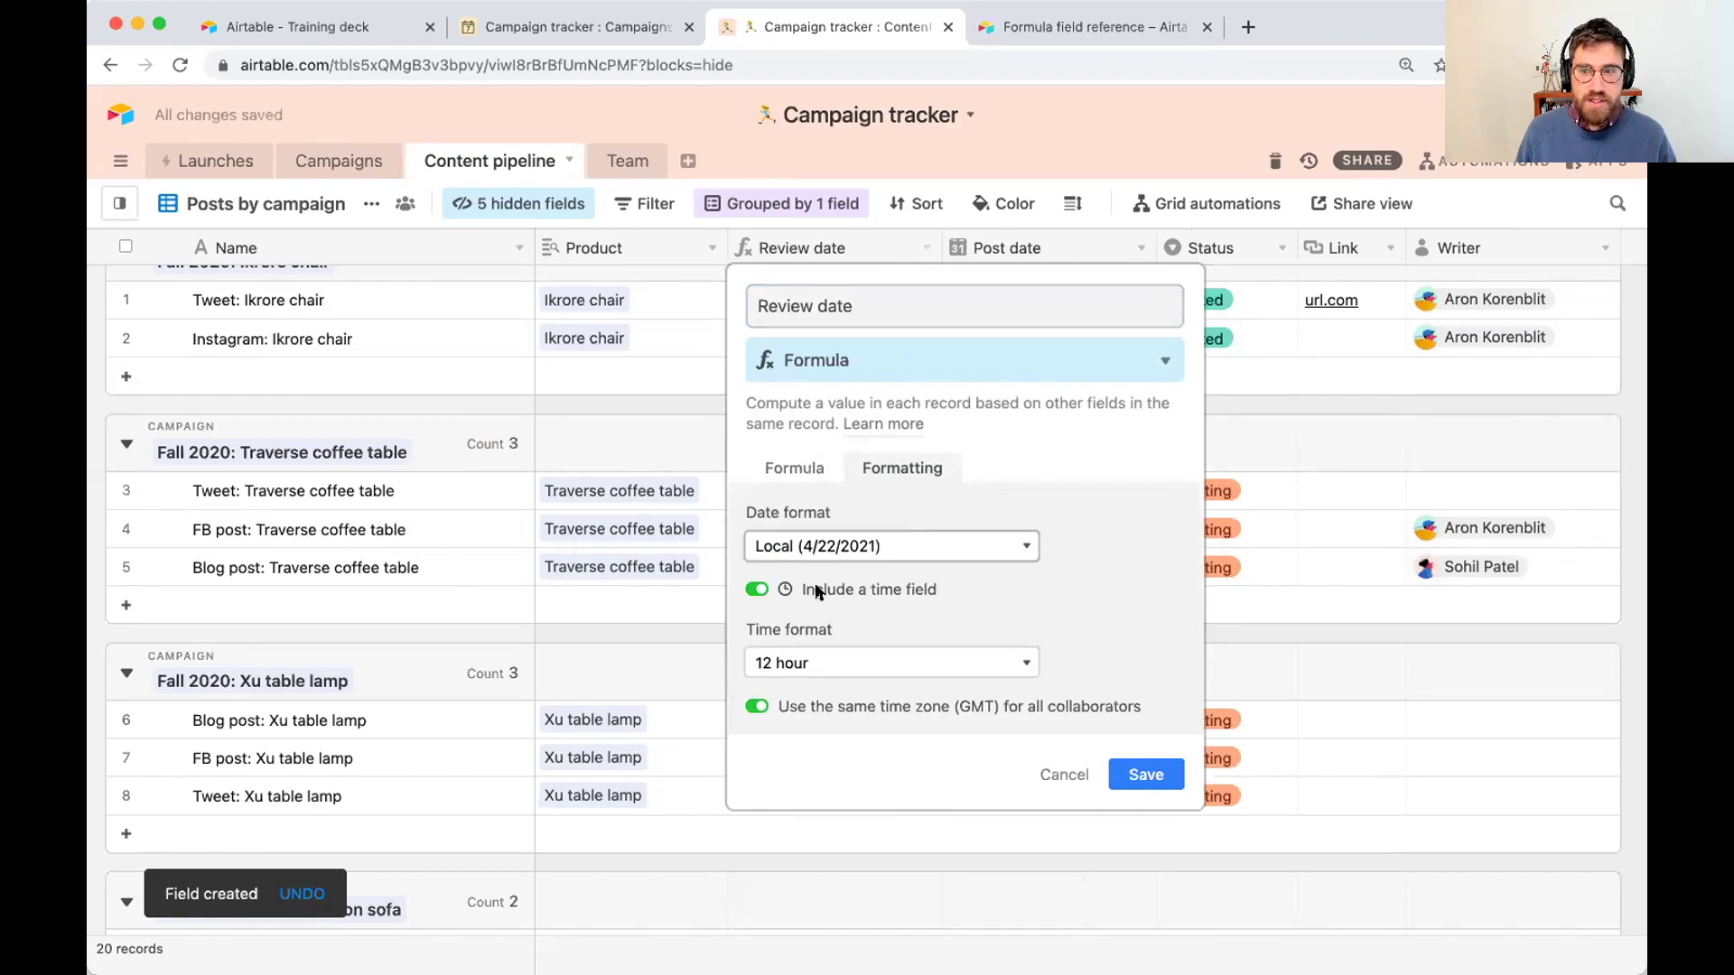
left_click(758, 709)
left_click(755, 708)
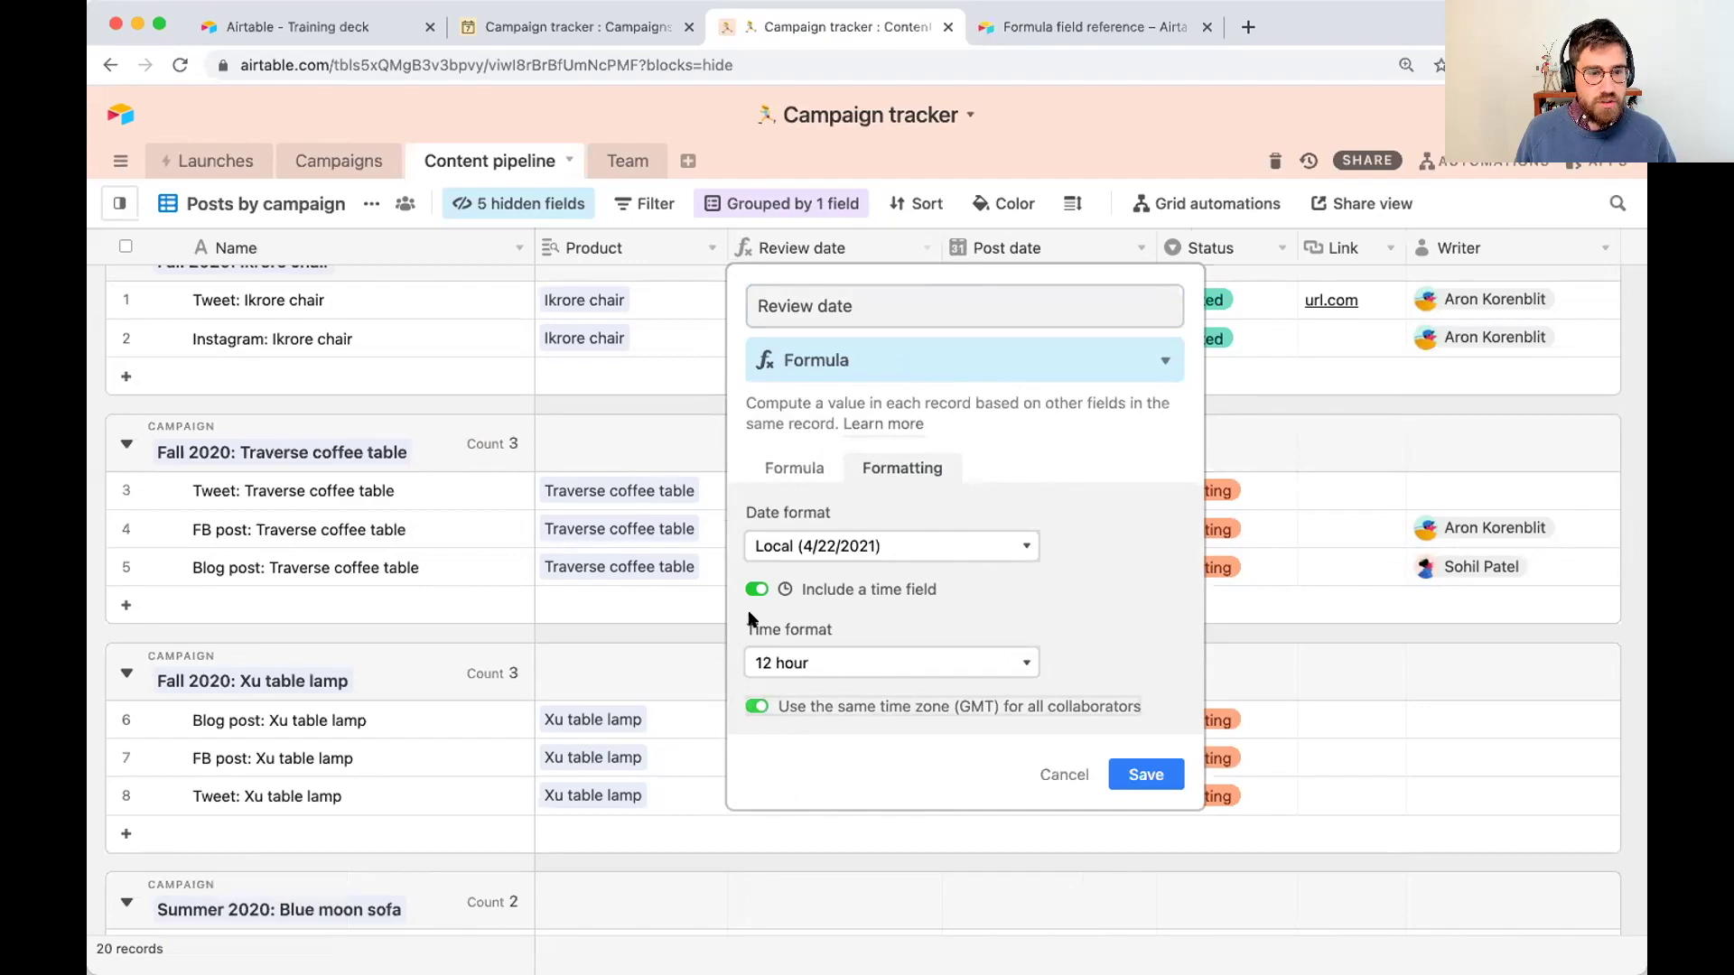
left_click(758, 590)
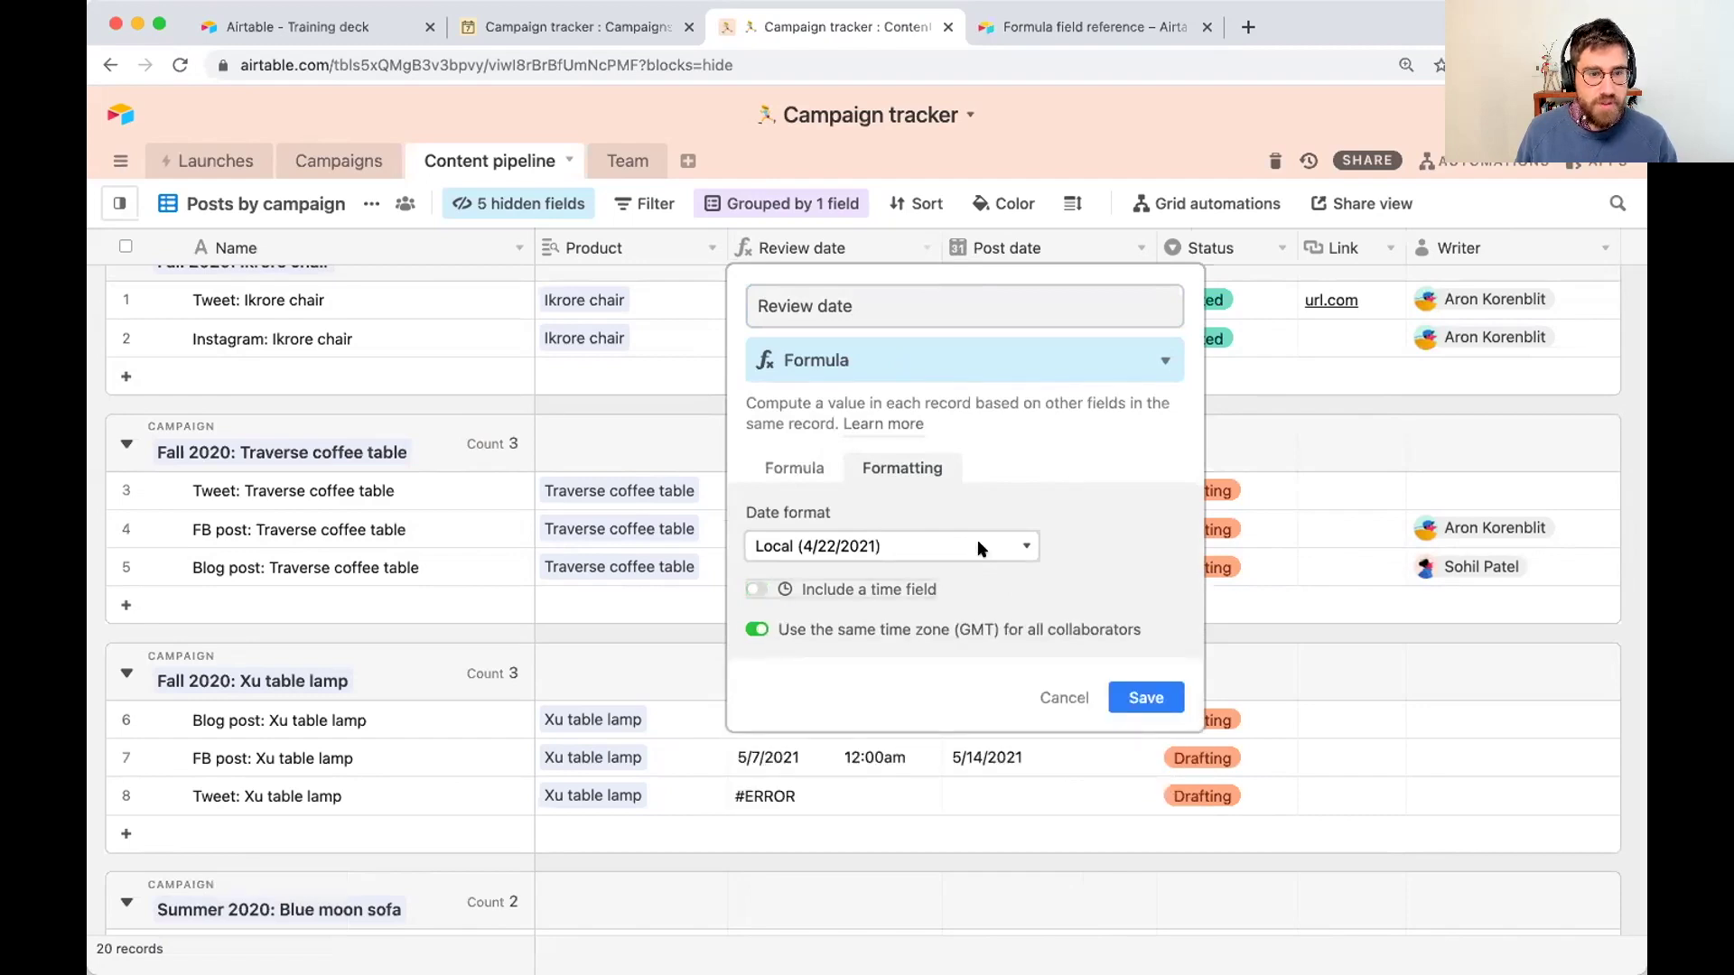
left_click(1143, 700)
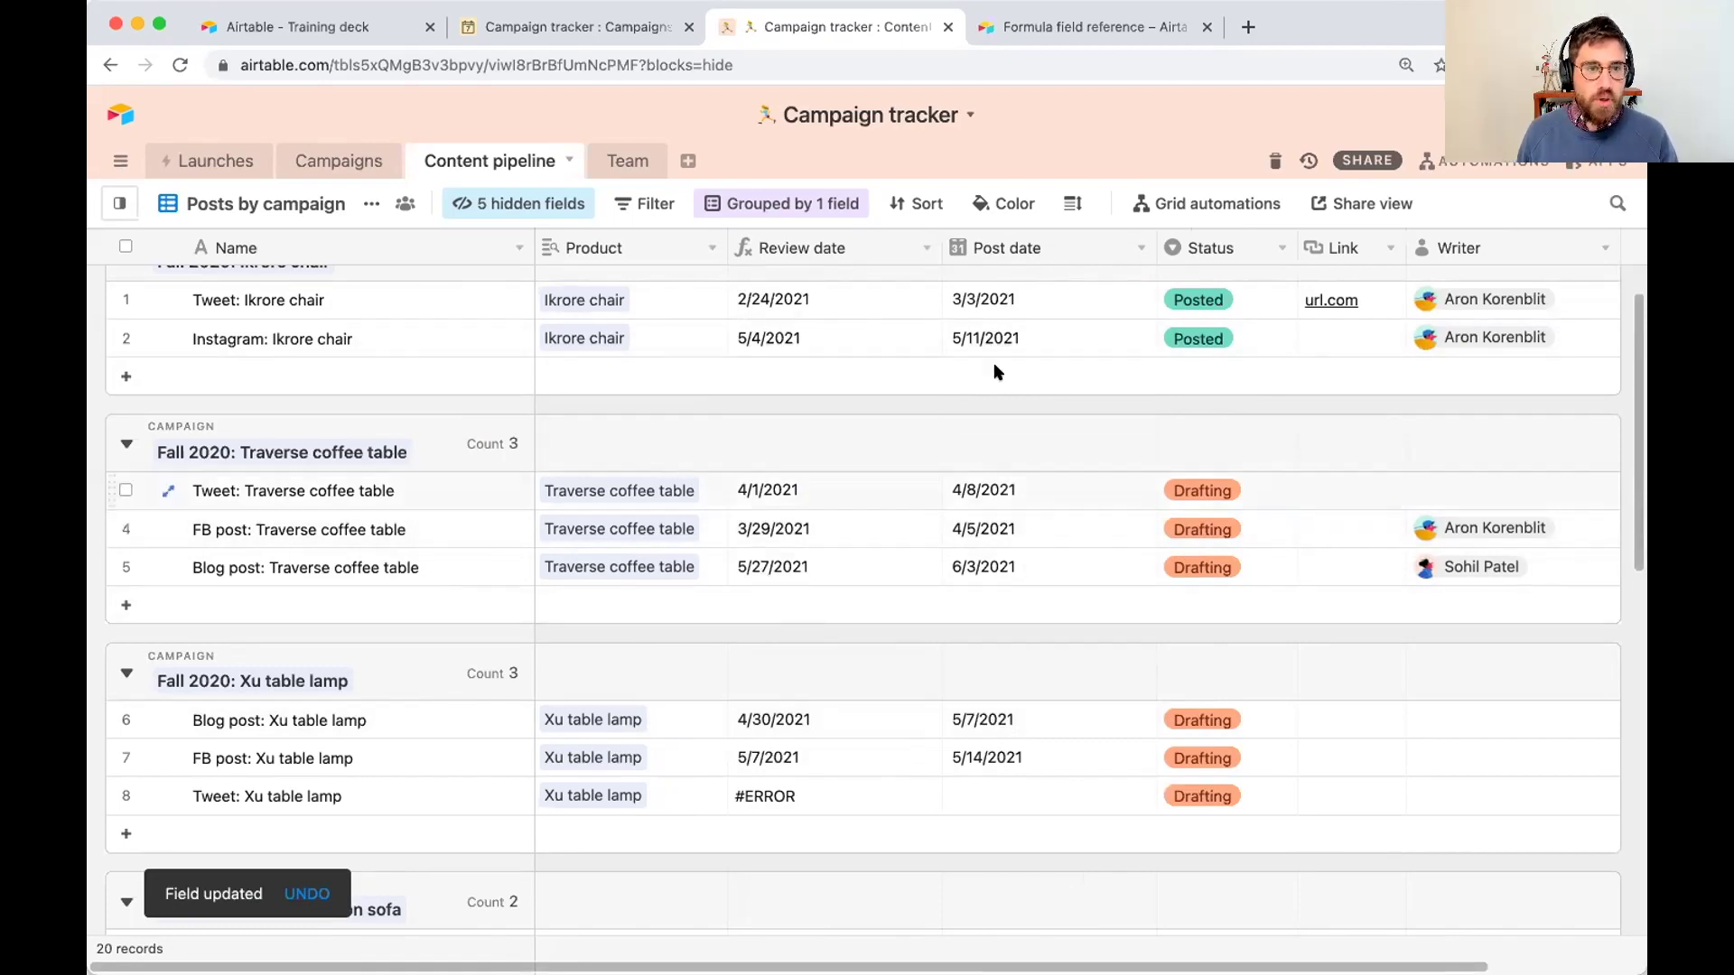
Step: Reschedule row 7's Xu table lamp FB post to May 20, 2021
left_click(1037, 754)
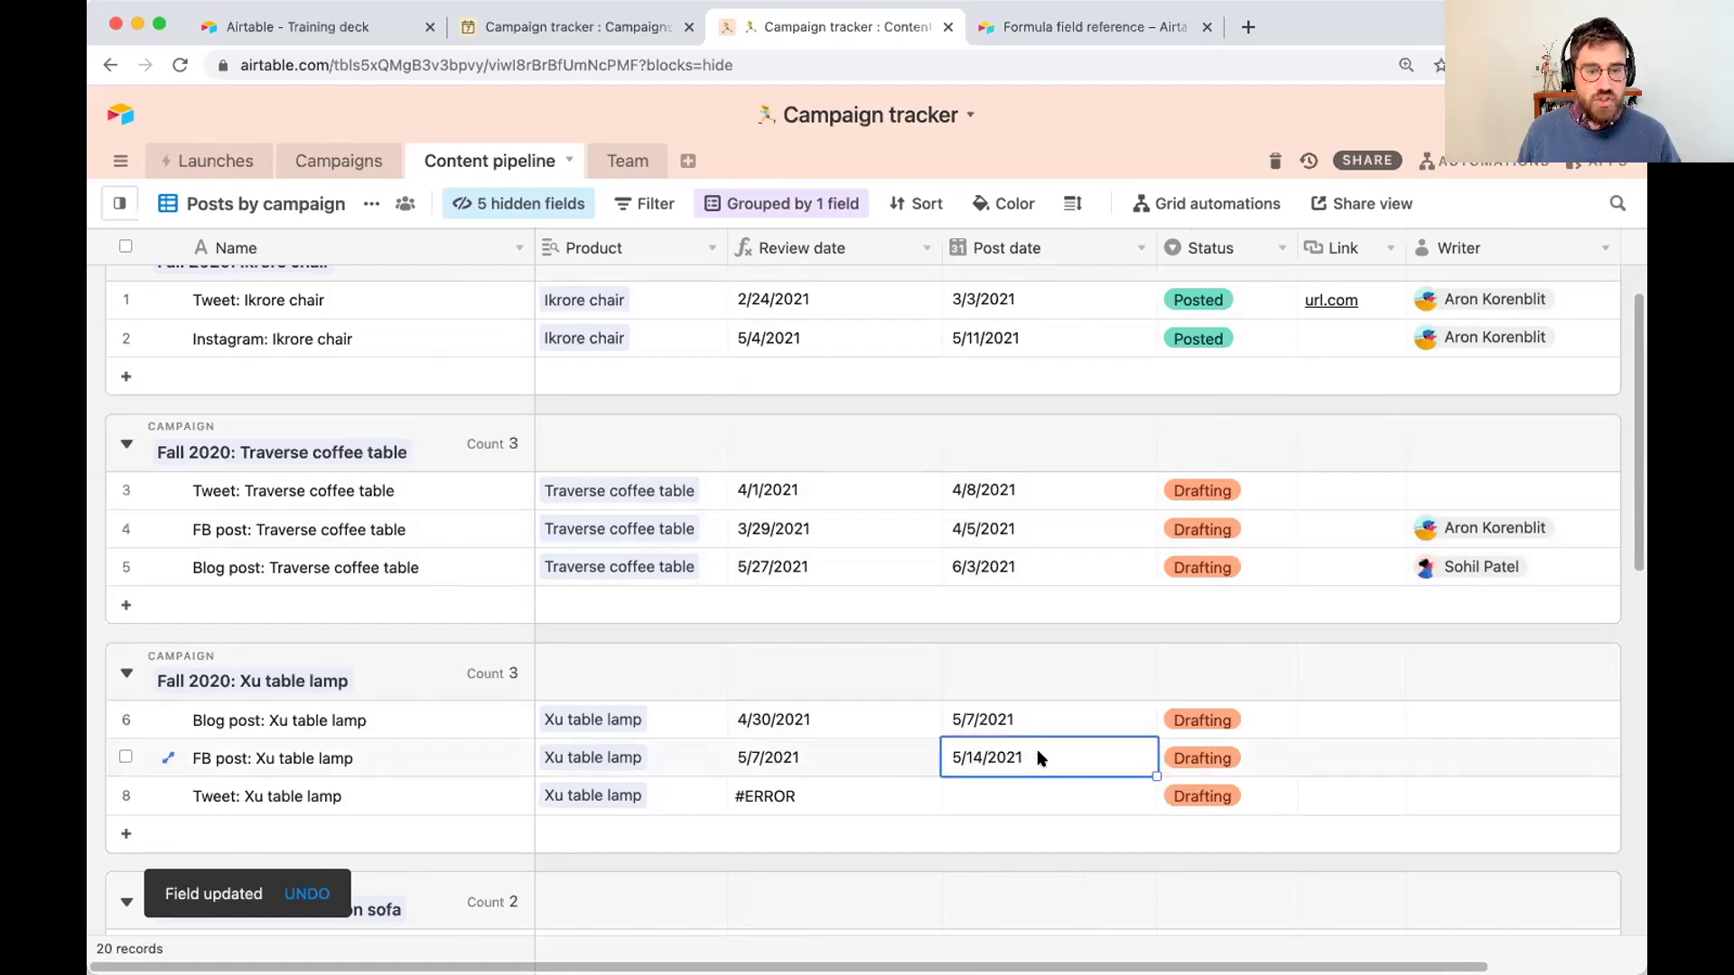
left_click(1037, 754)
left_click(1117, 623)
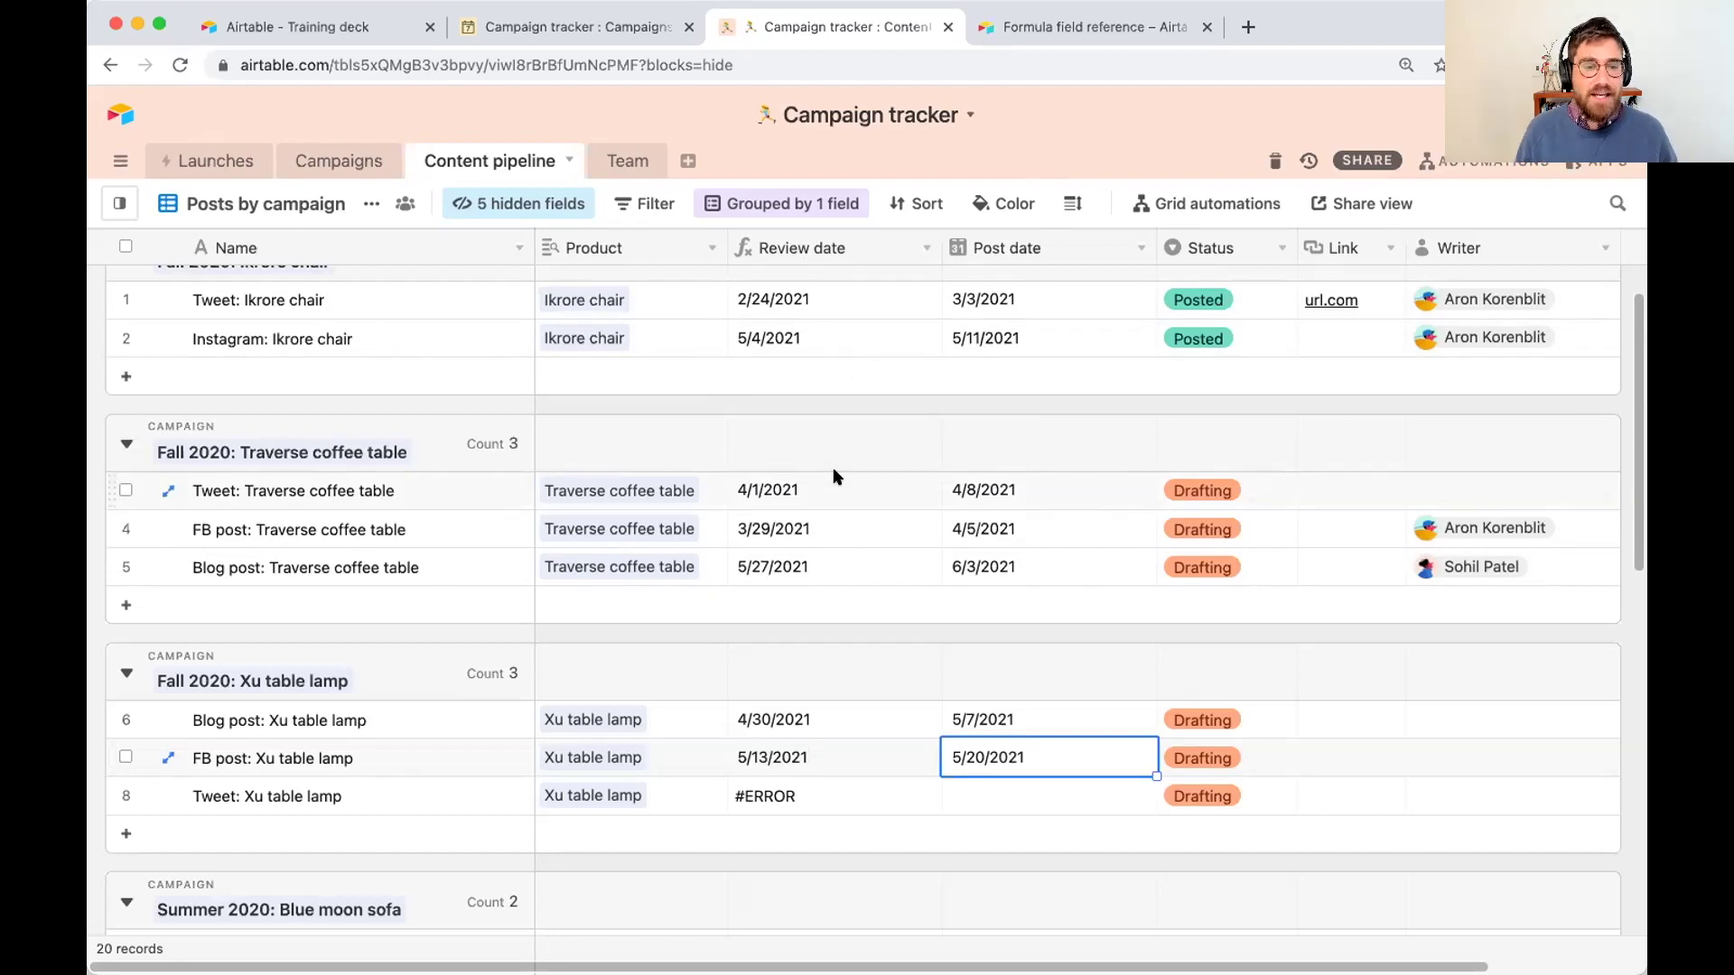
mouse_move(119, 203)
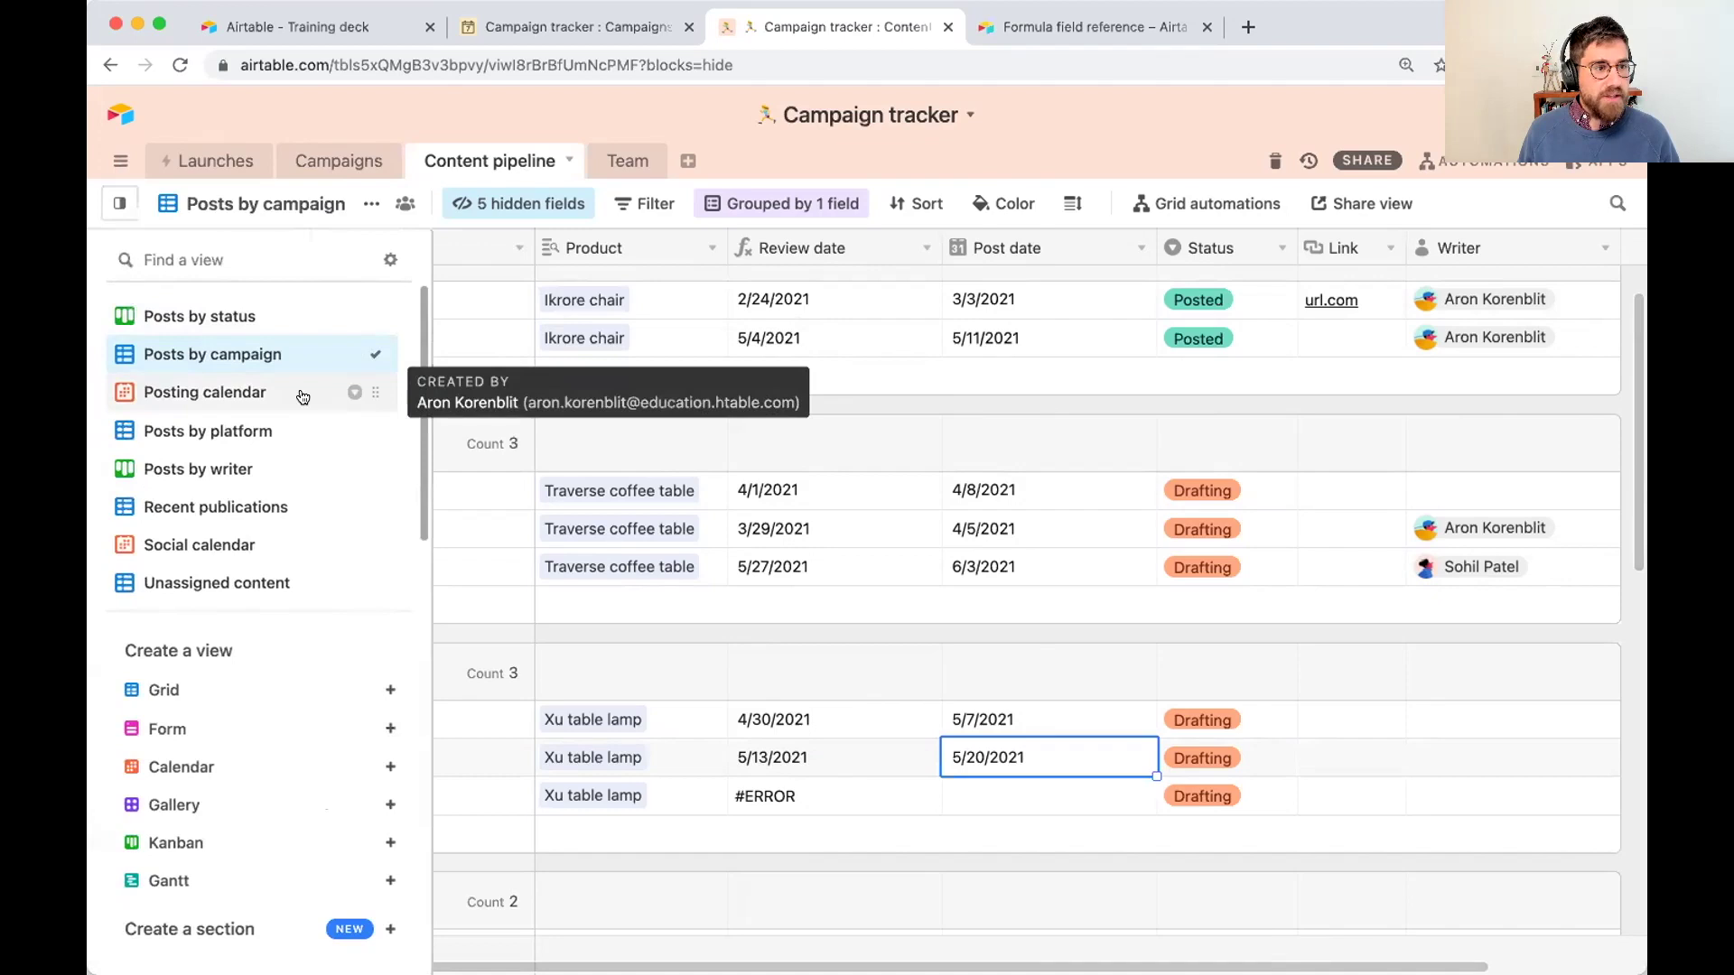
Step: On the Posting calendar view, add Review date as a second date field alongside Post date
left_click(302, 397)
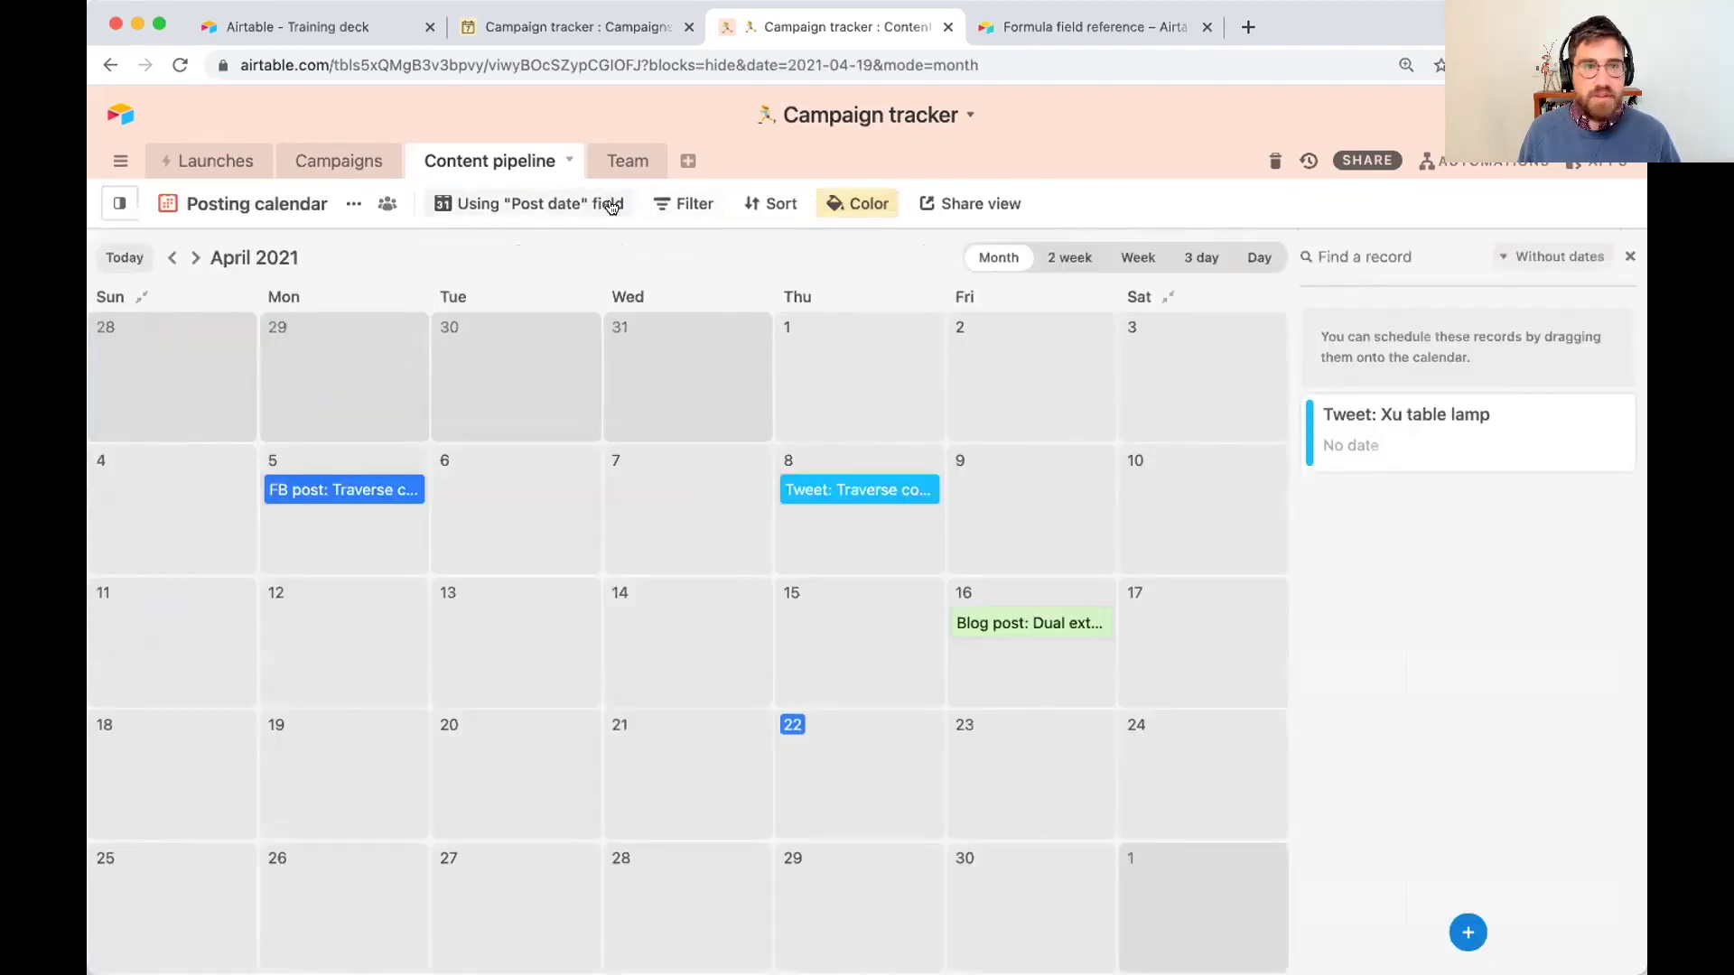
left_click(540, 204)
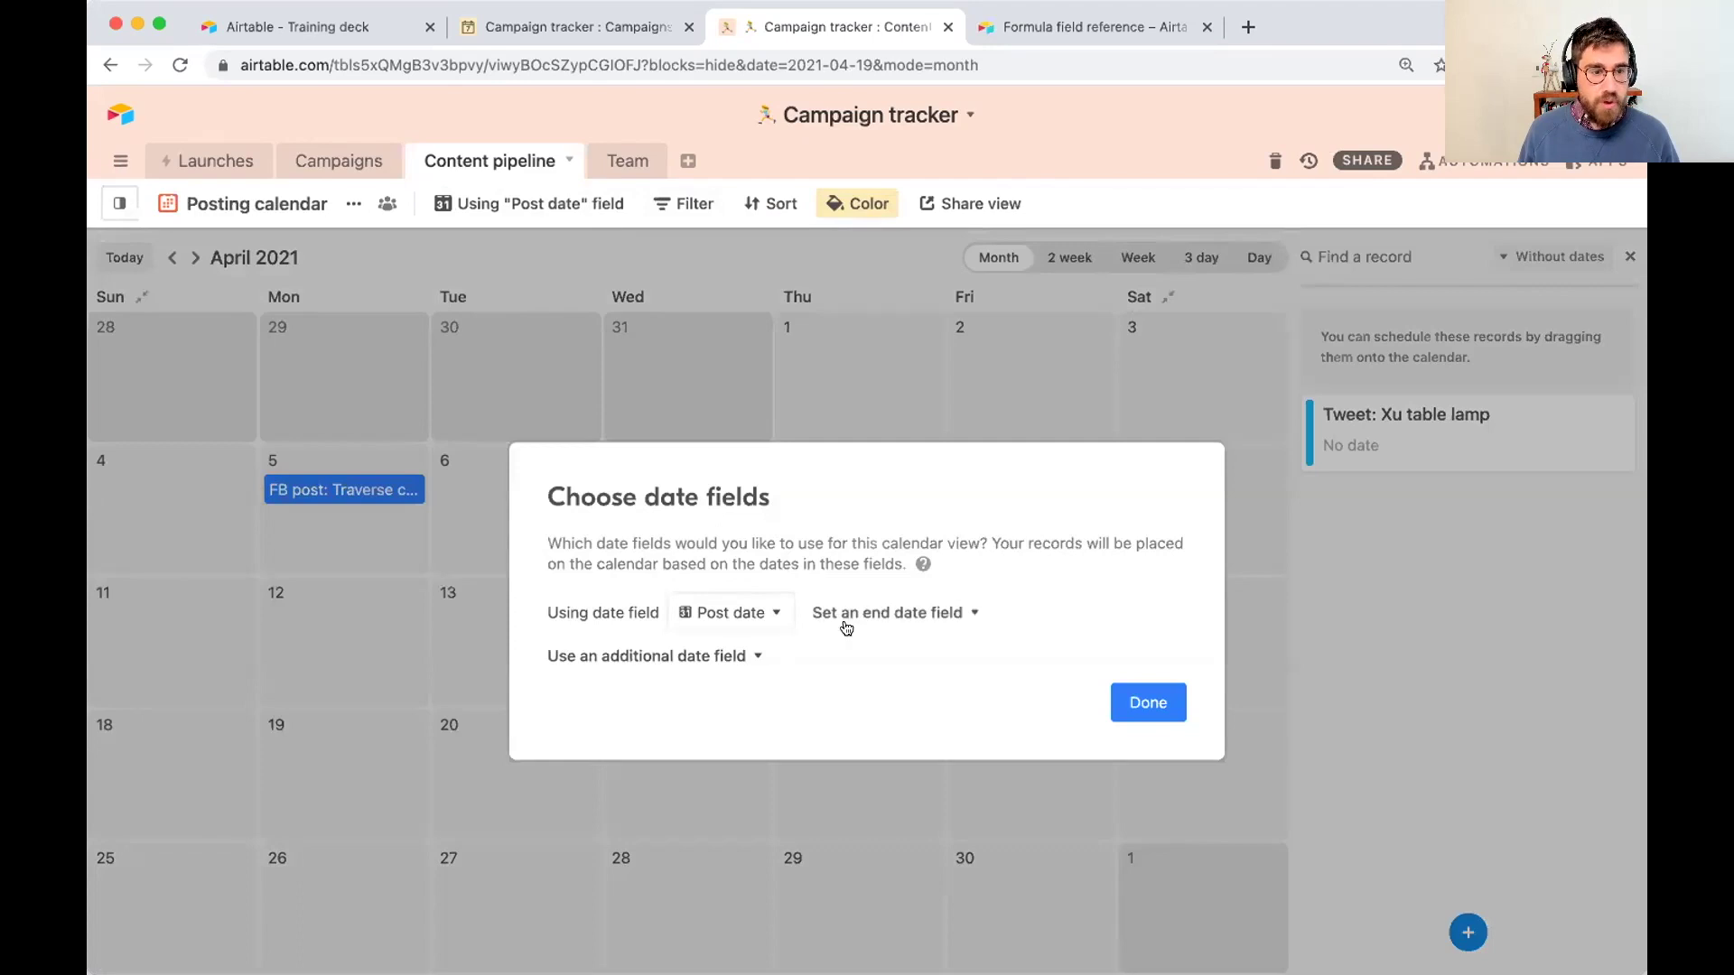
left_click(752, 658)
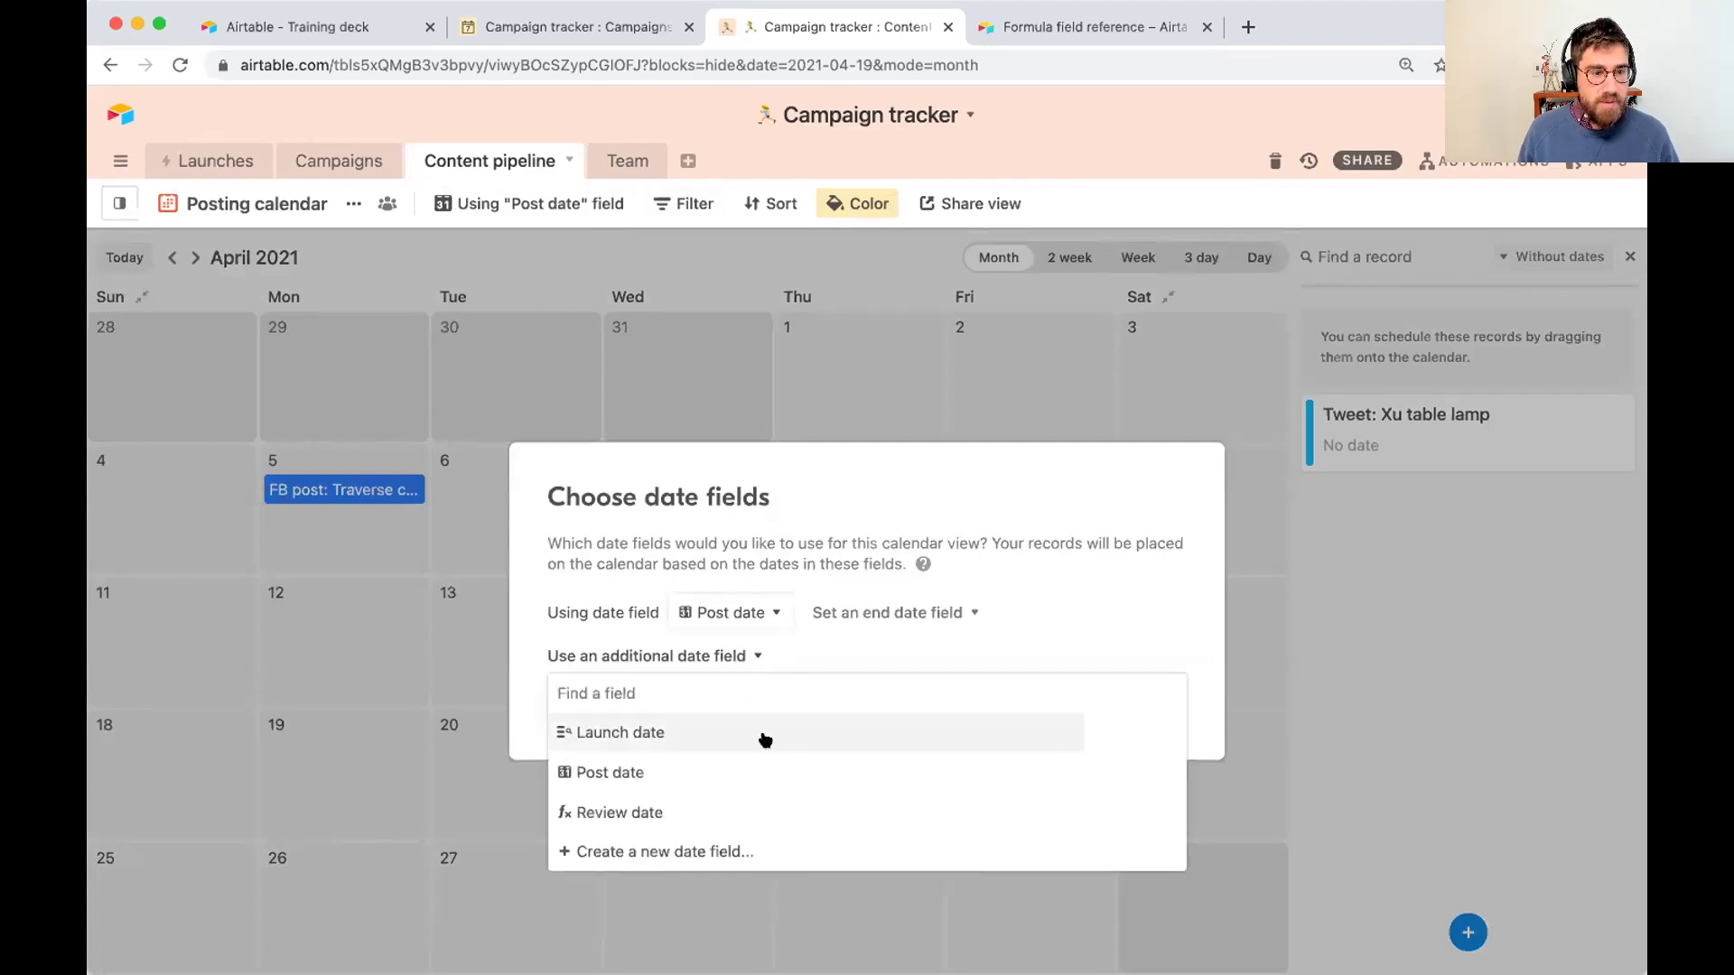
left_click(740, 815)
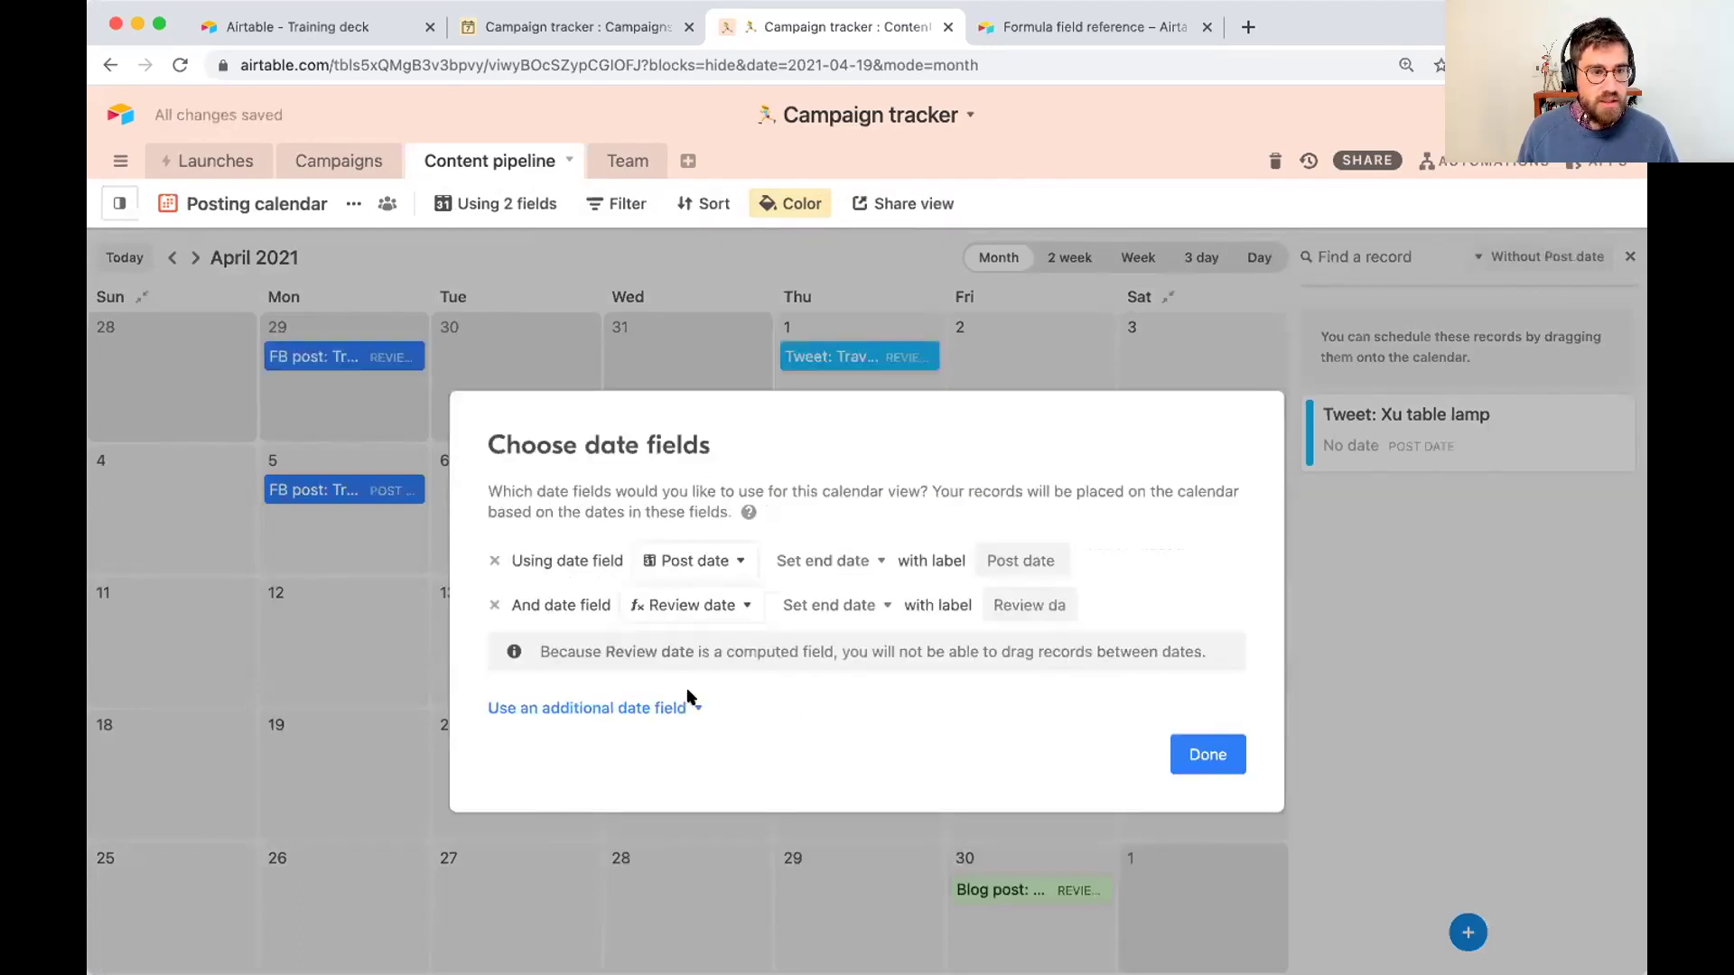
left_click(1219, 750)
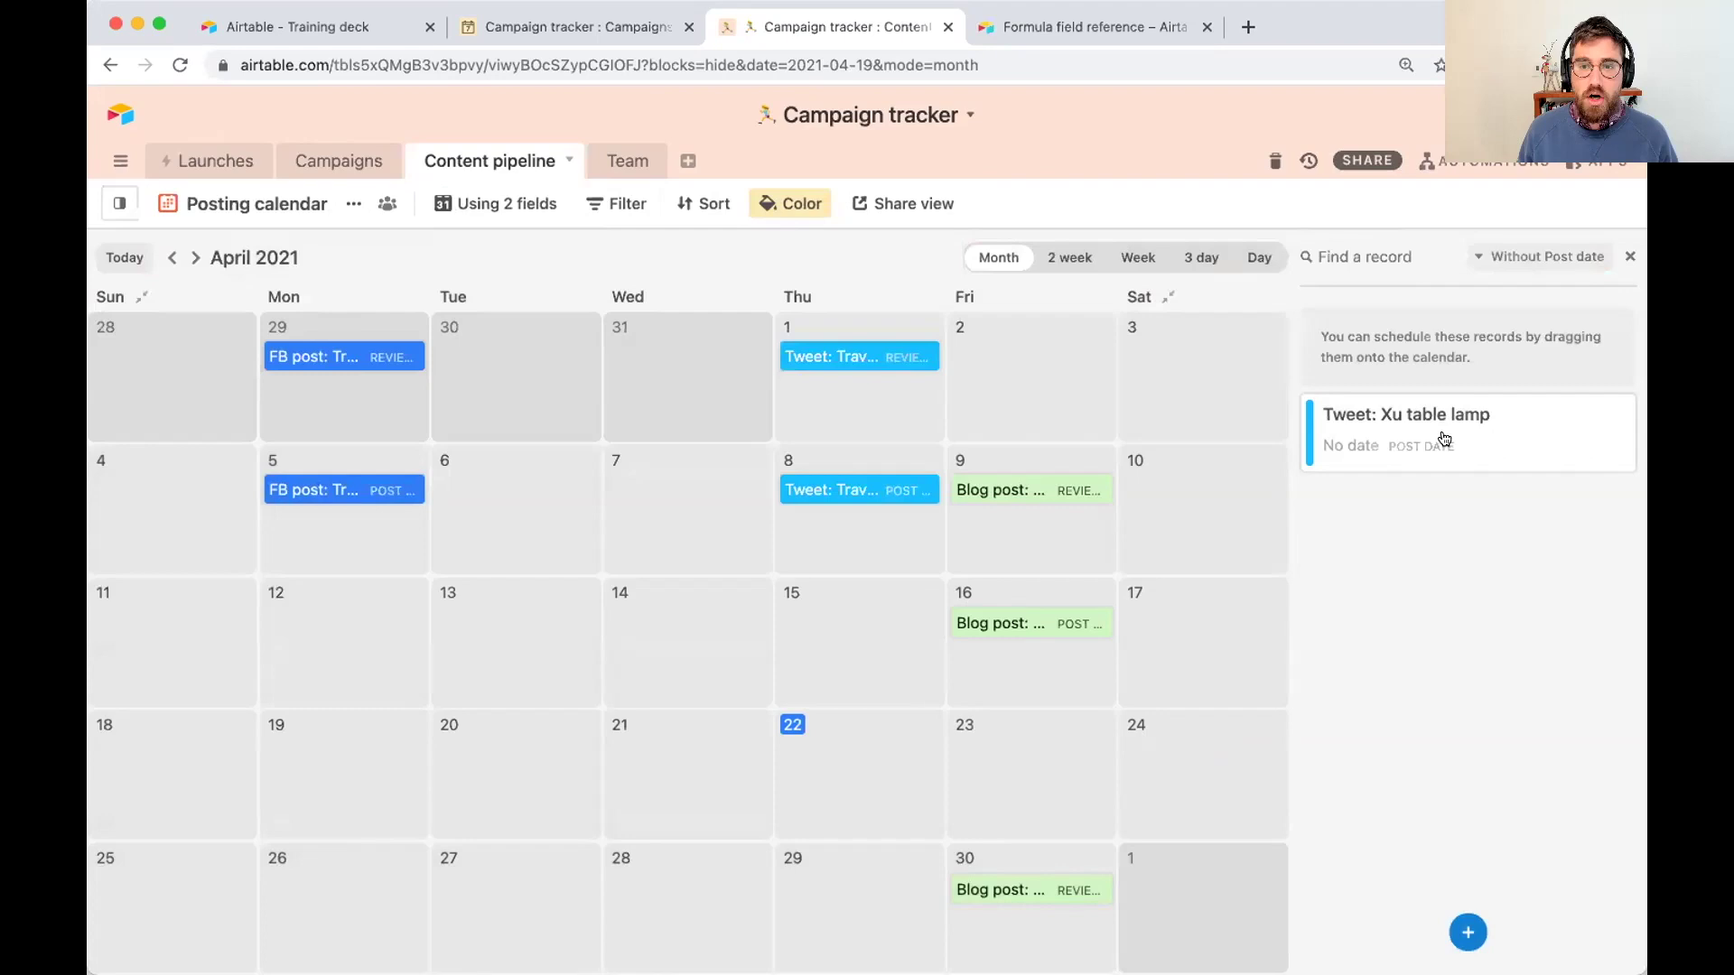
Step: Drag the unscheduled Tweet: Xu table lamp onto May 5, 2021, so its review lands on April 28
left_click(192, 259)
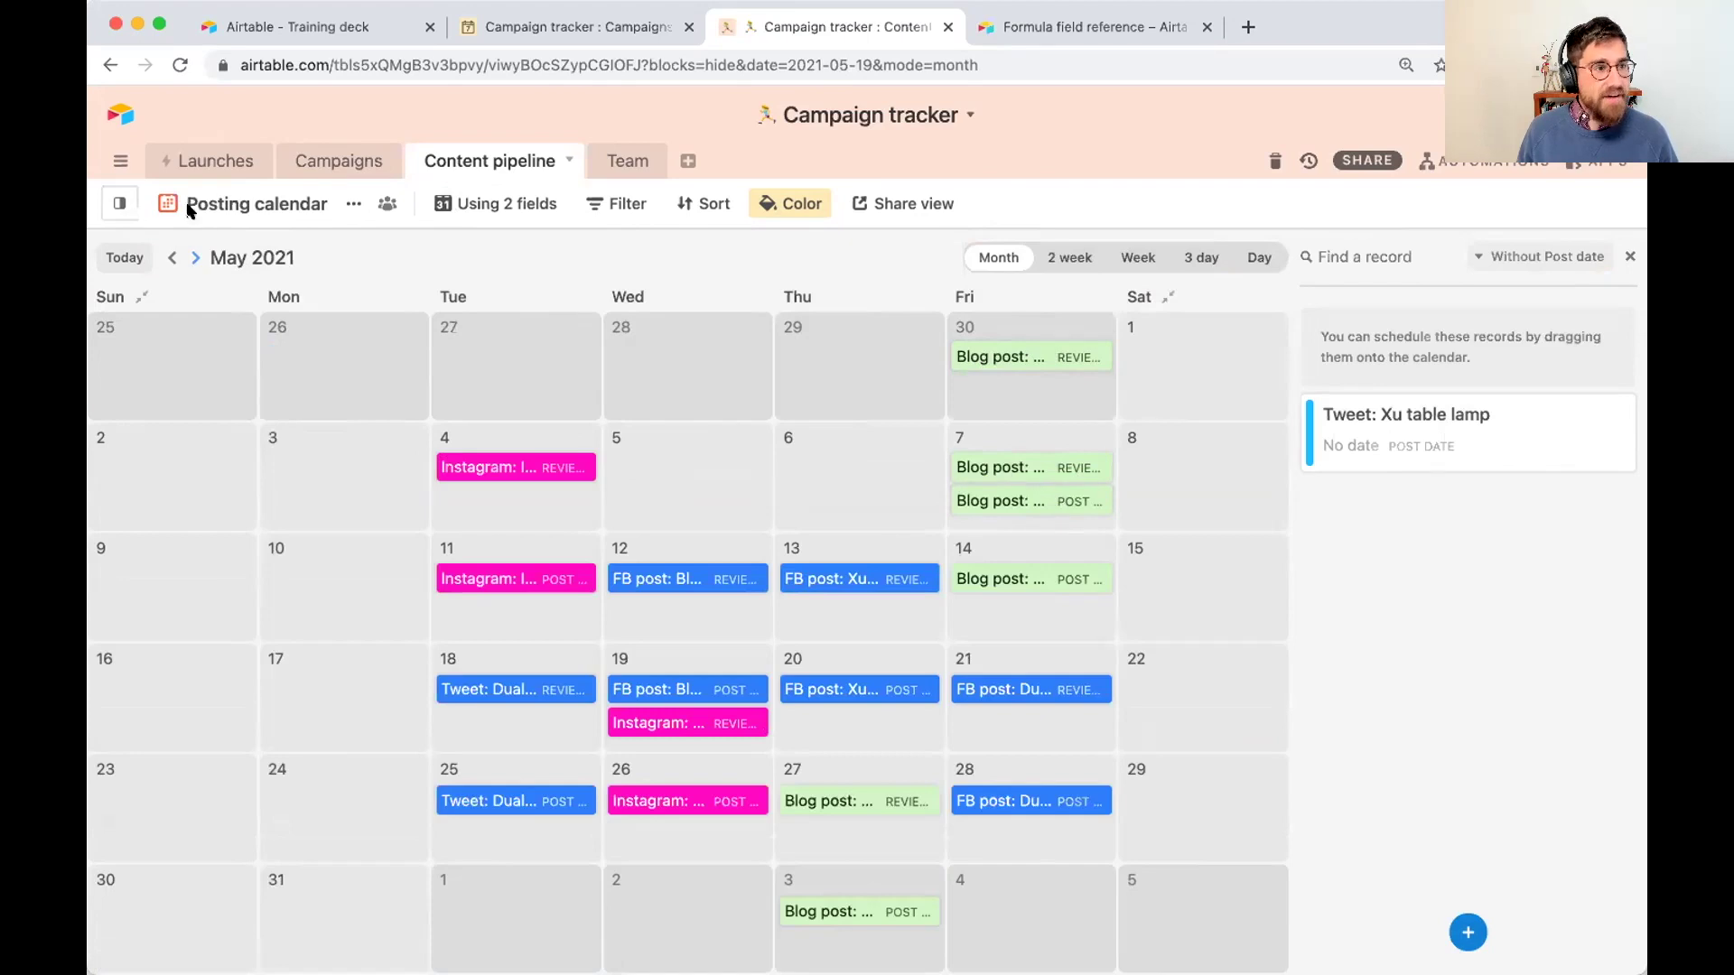
left_click(172, 257)
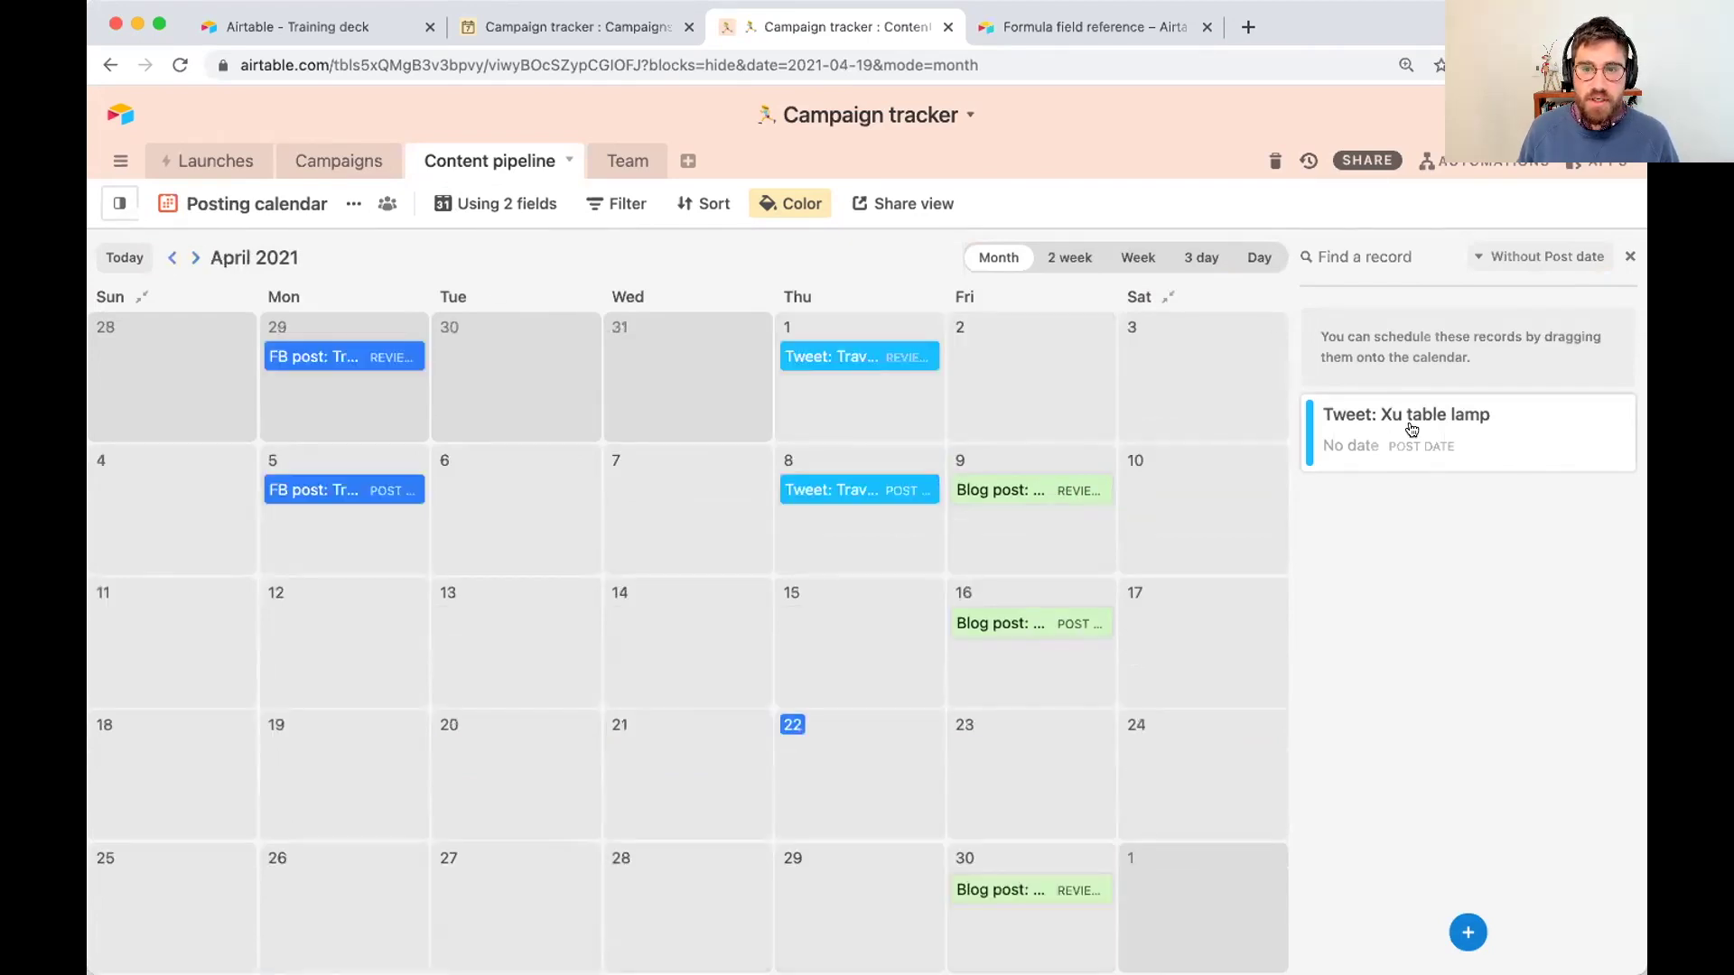
mouse_move(1412, 429)
left_mouse_down()
mouse_move(1331, 572)
mouse_move(1197, 687)
mouse_move(1180, 768)
mouse_move(1428, 403)
left_mouse_up()
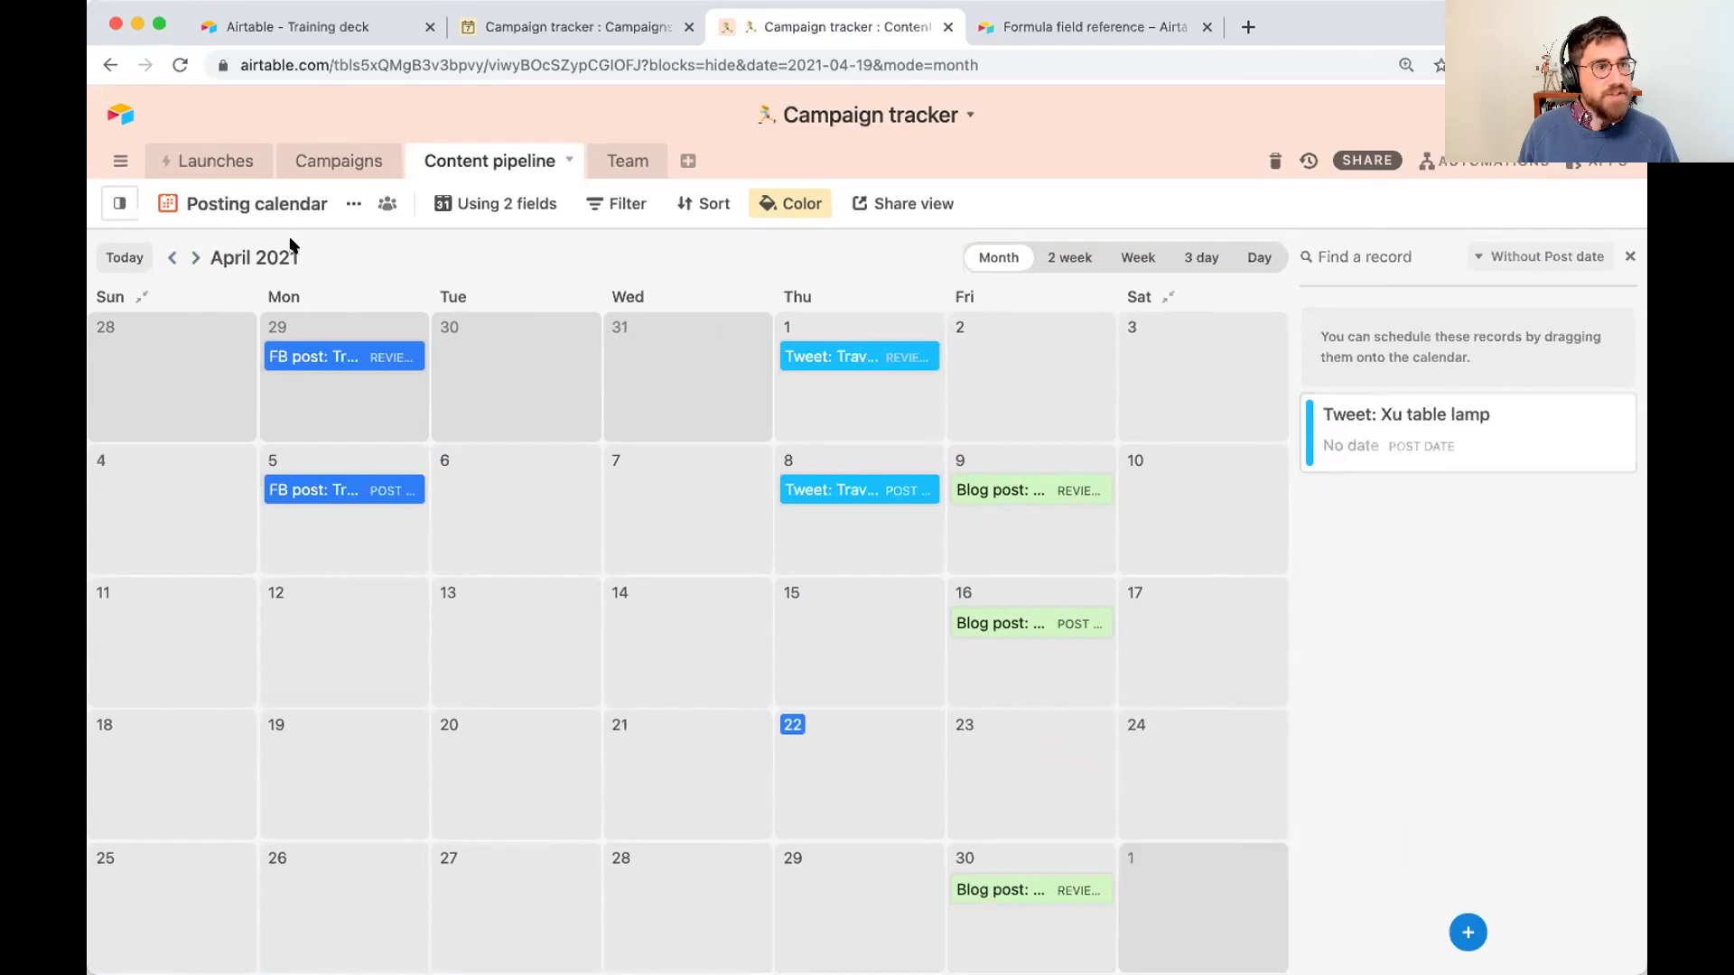
left_click(195, 257)
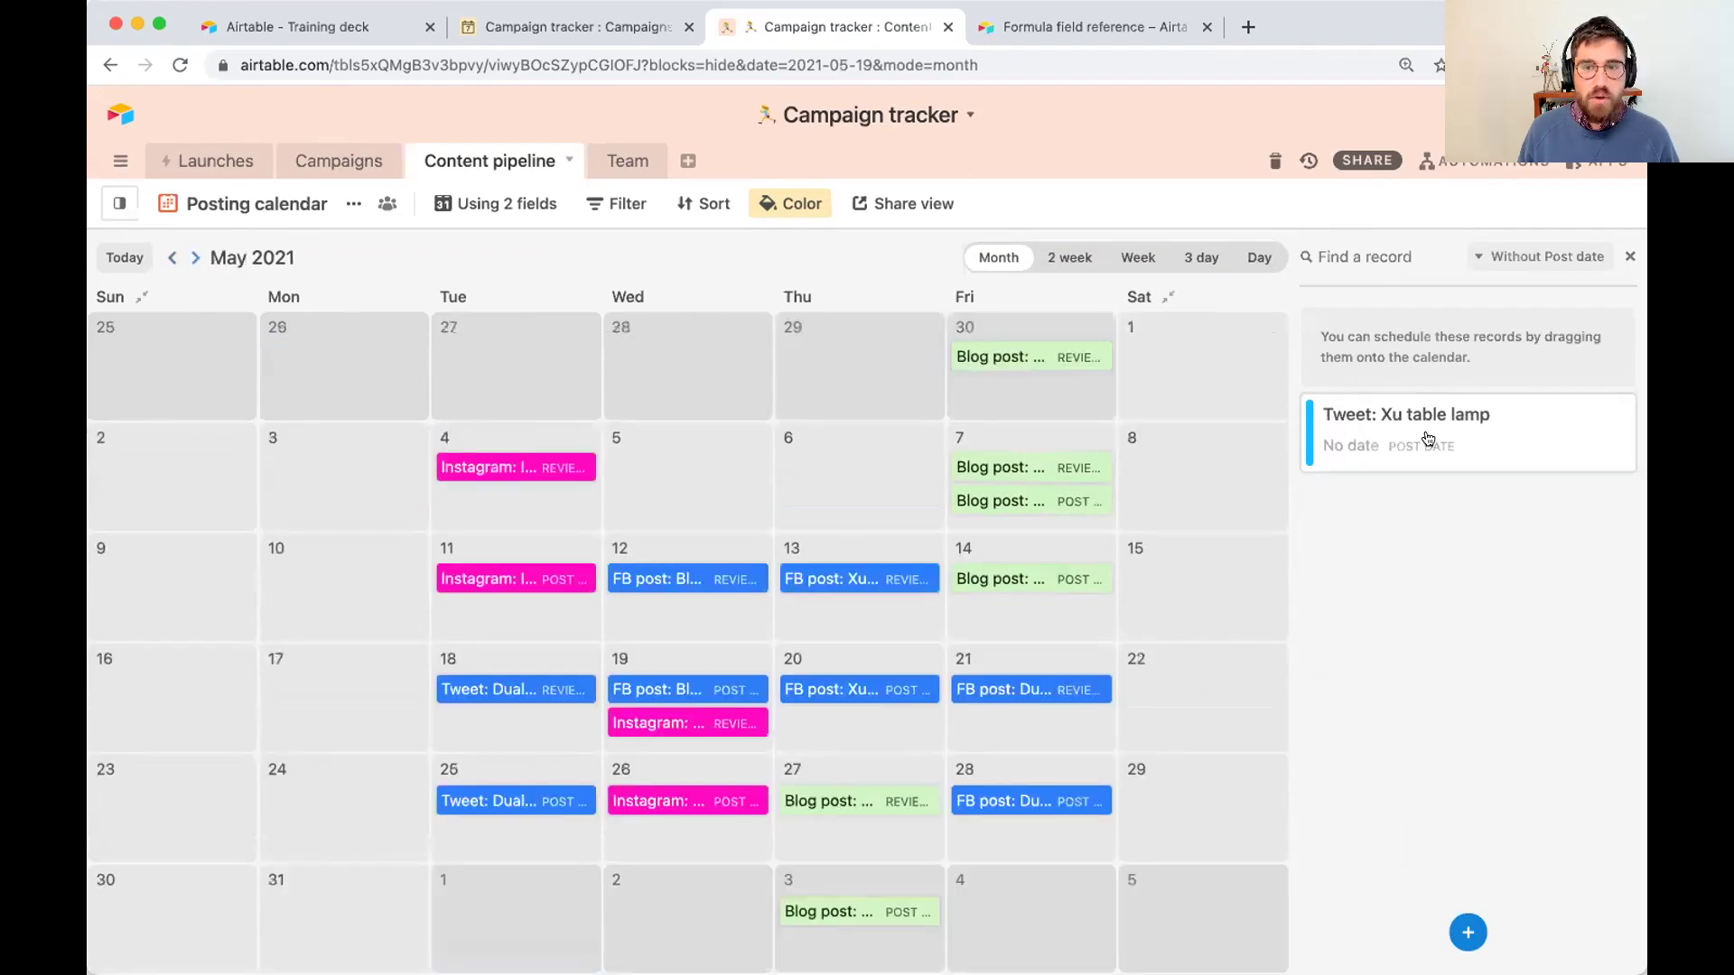
left_click_drag(1424, 437, 672, 461)
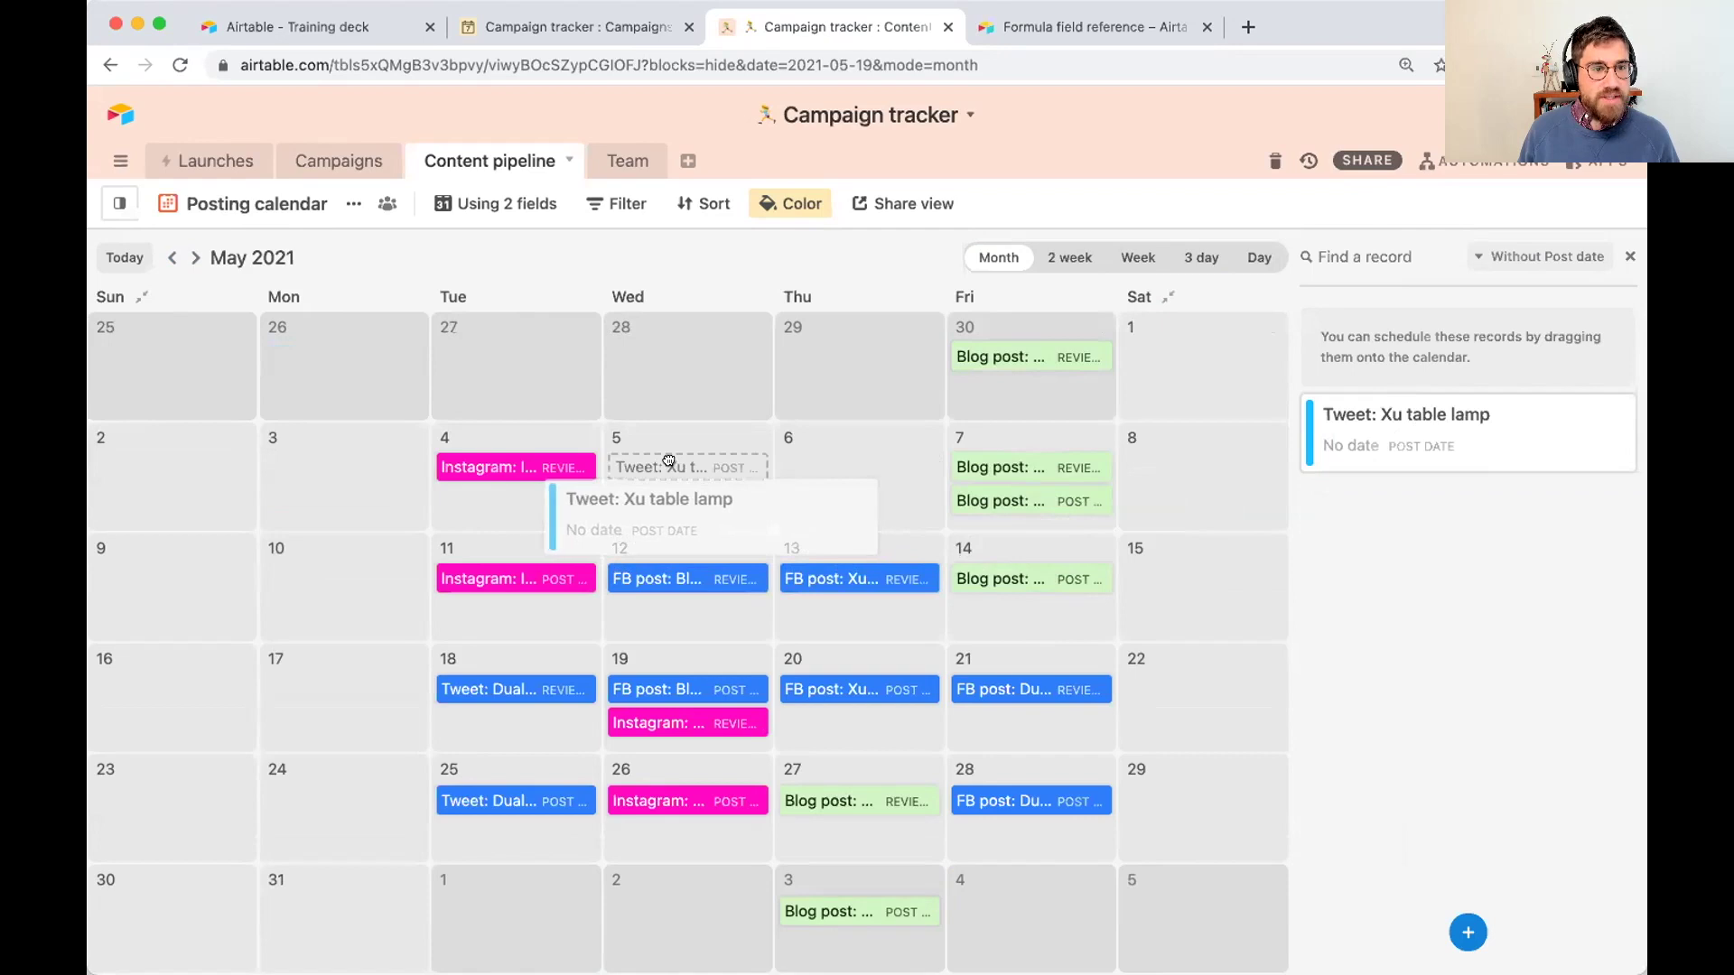
left_click_drag(668, 462, 673, 462)
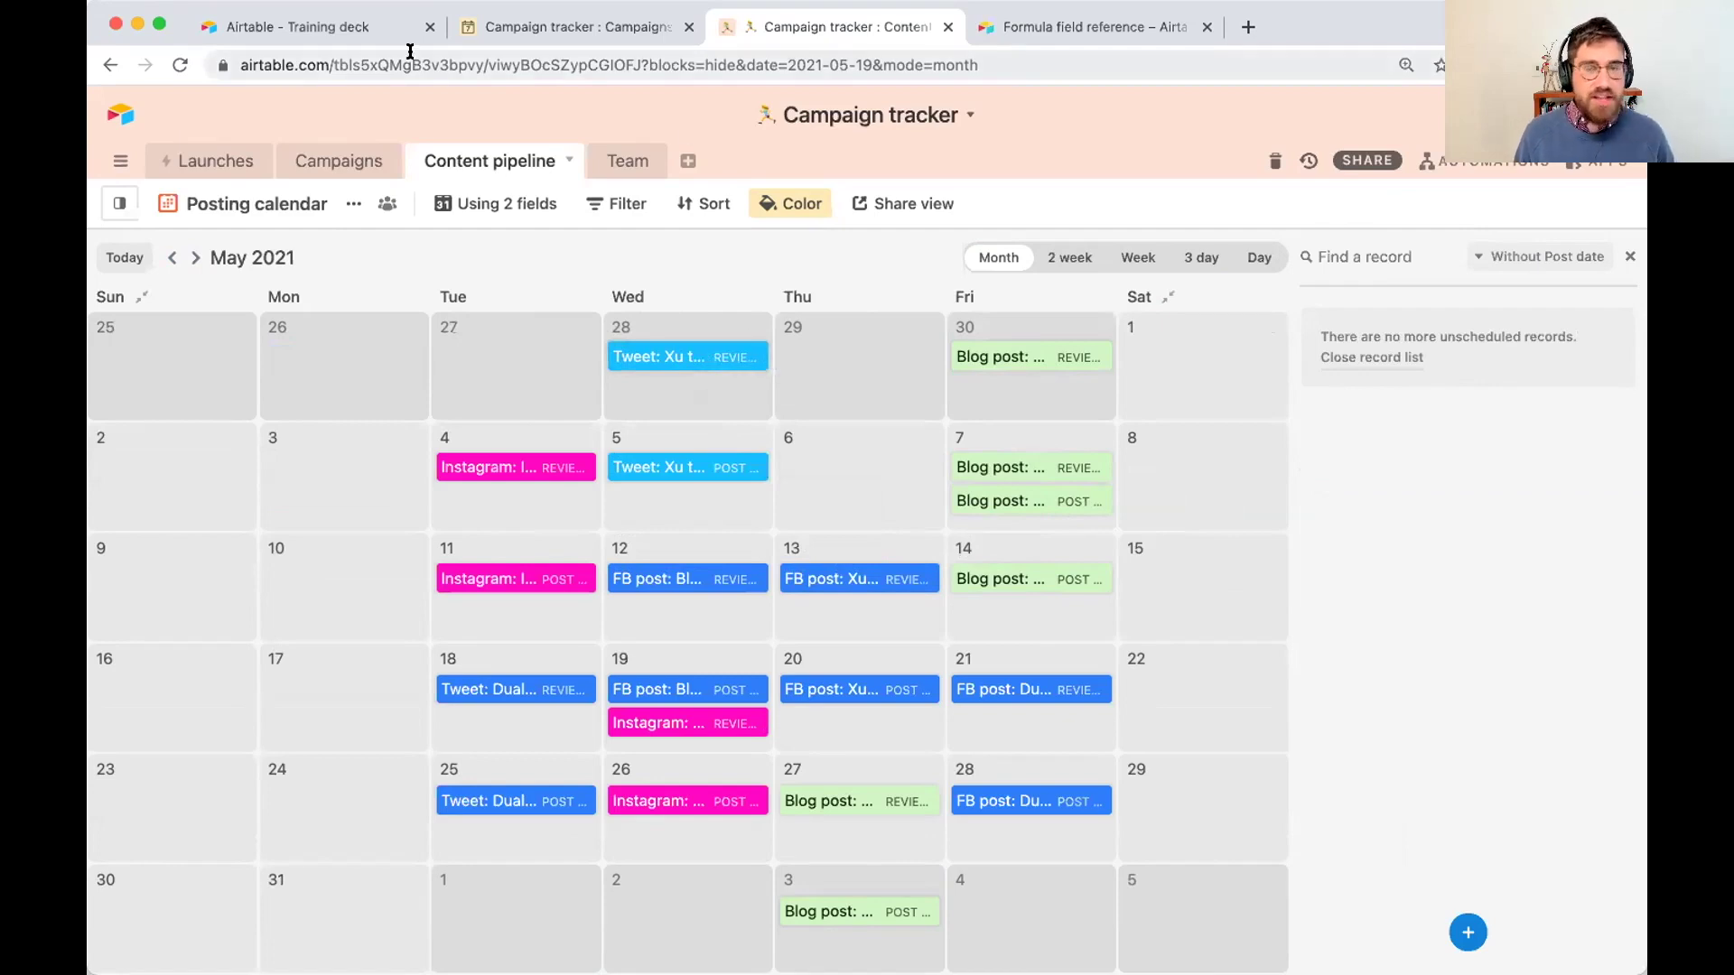
Step: Switch to the 'Airtable - Training deck' tab showing the DATEADD date, number and units slide
left_click(338, 24)
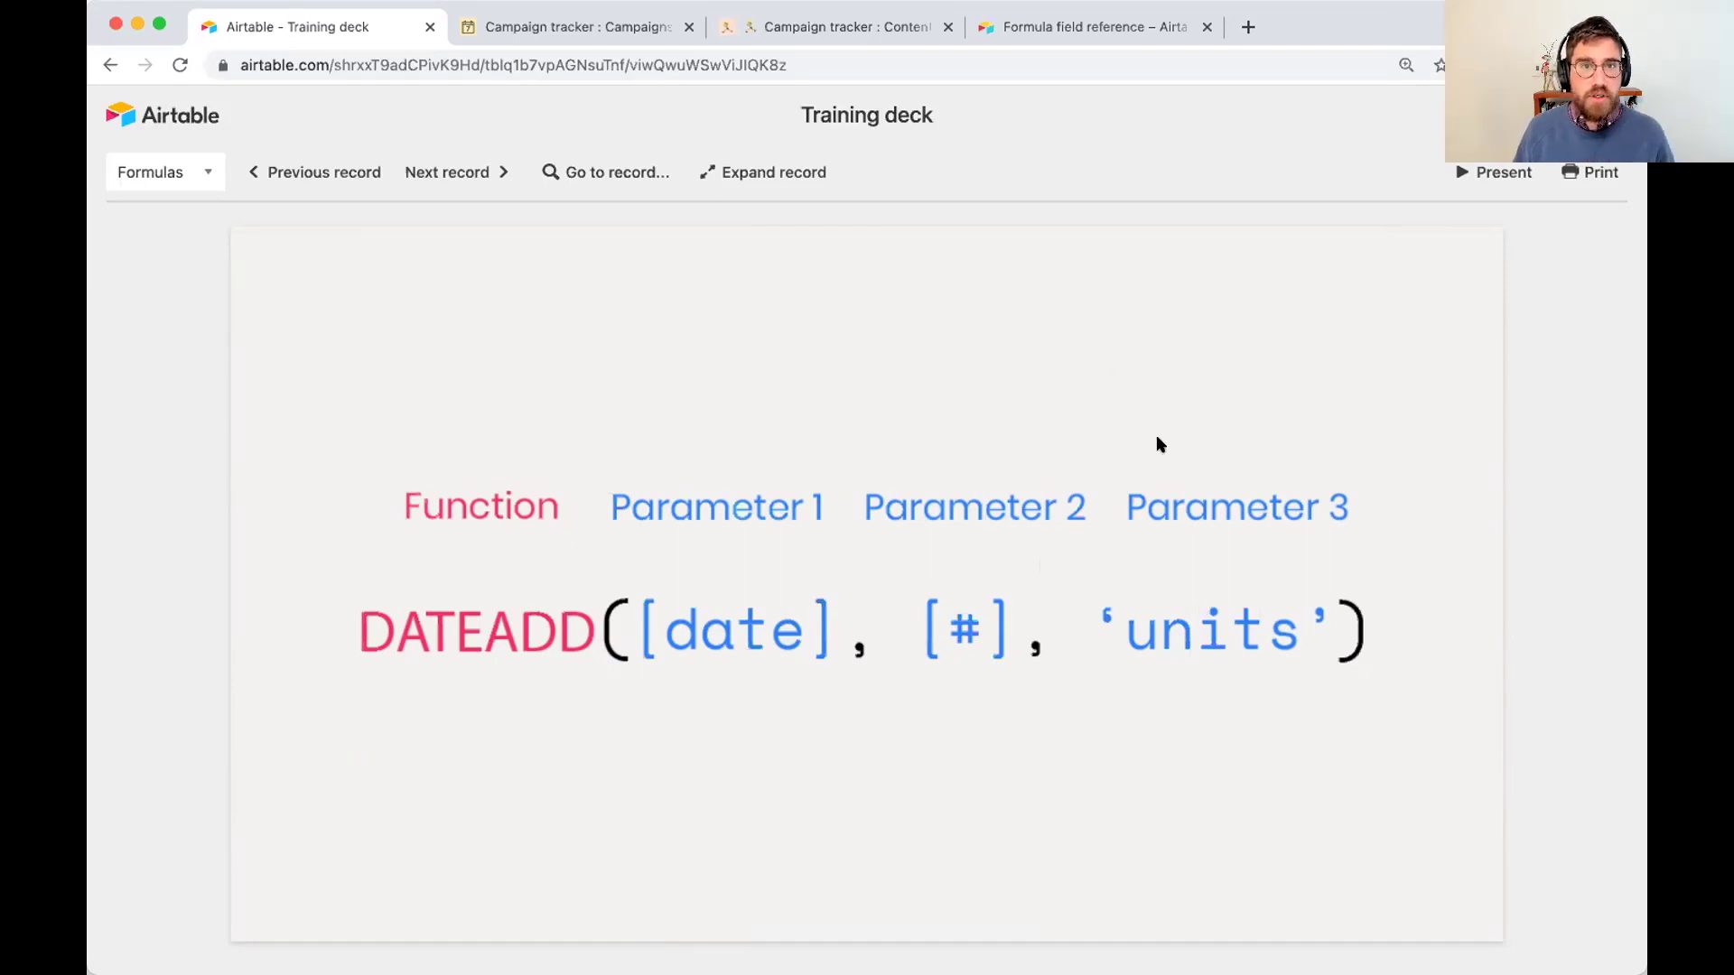
left_click(1015, 24)
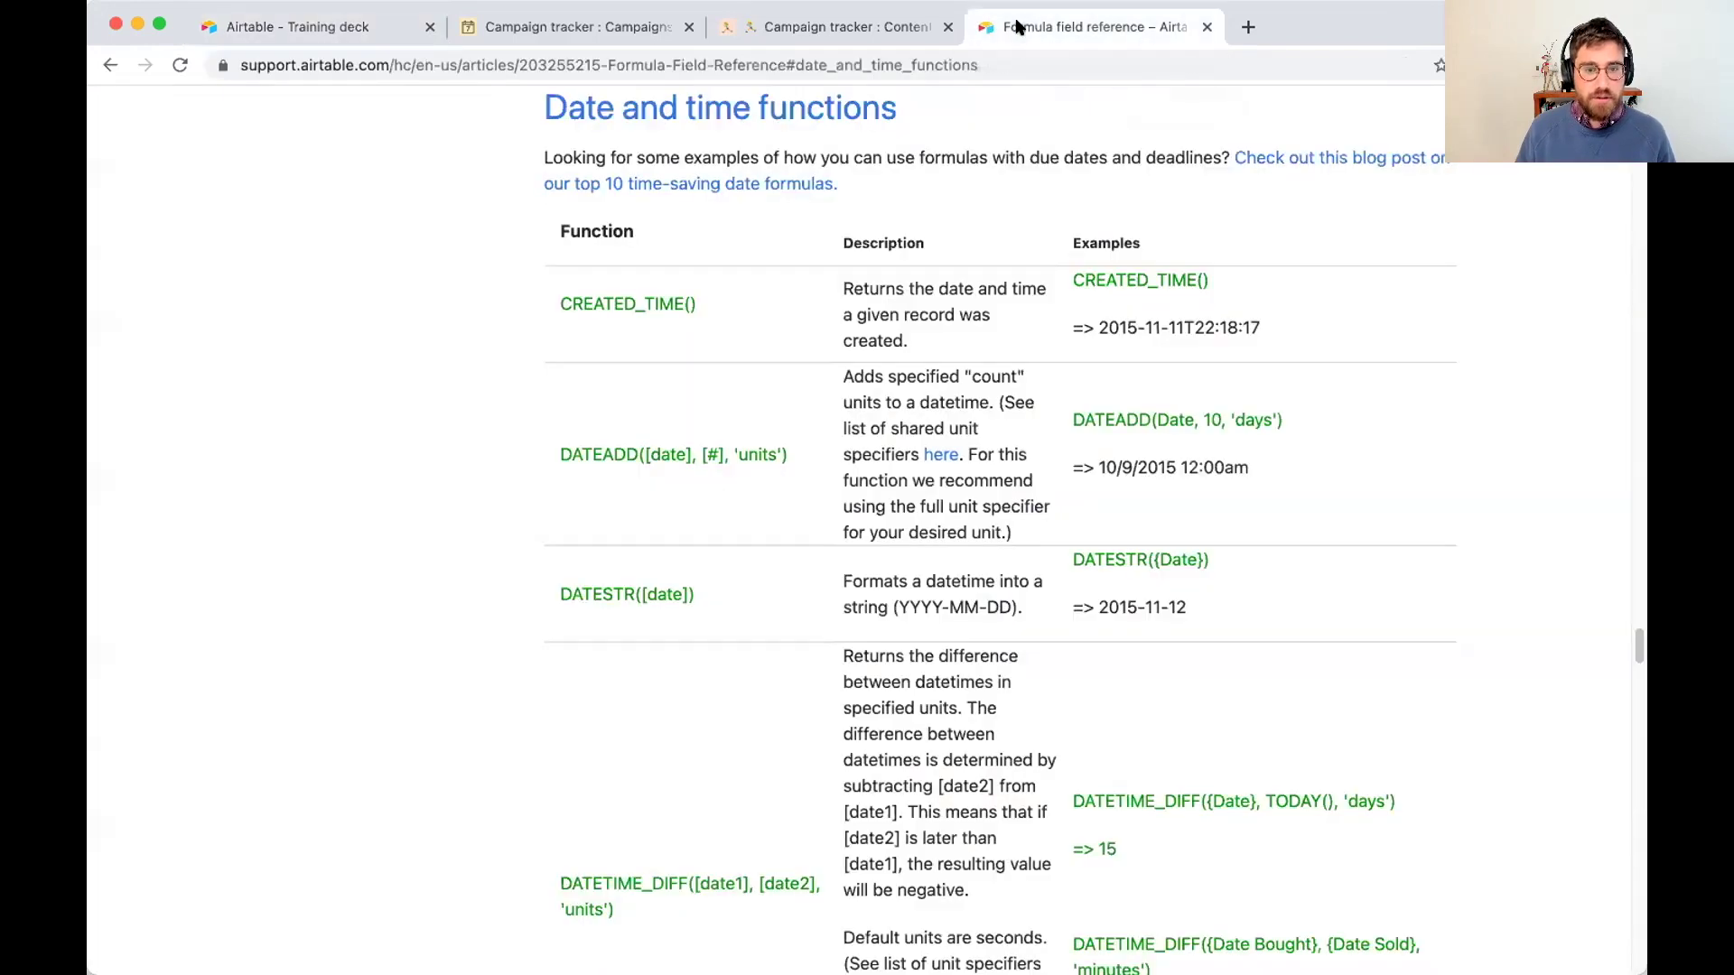
left_click(946, 454)
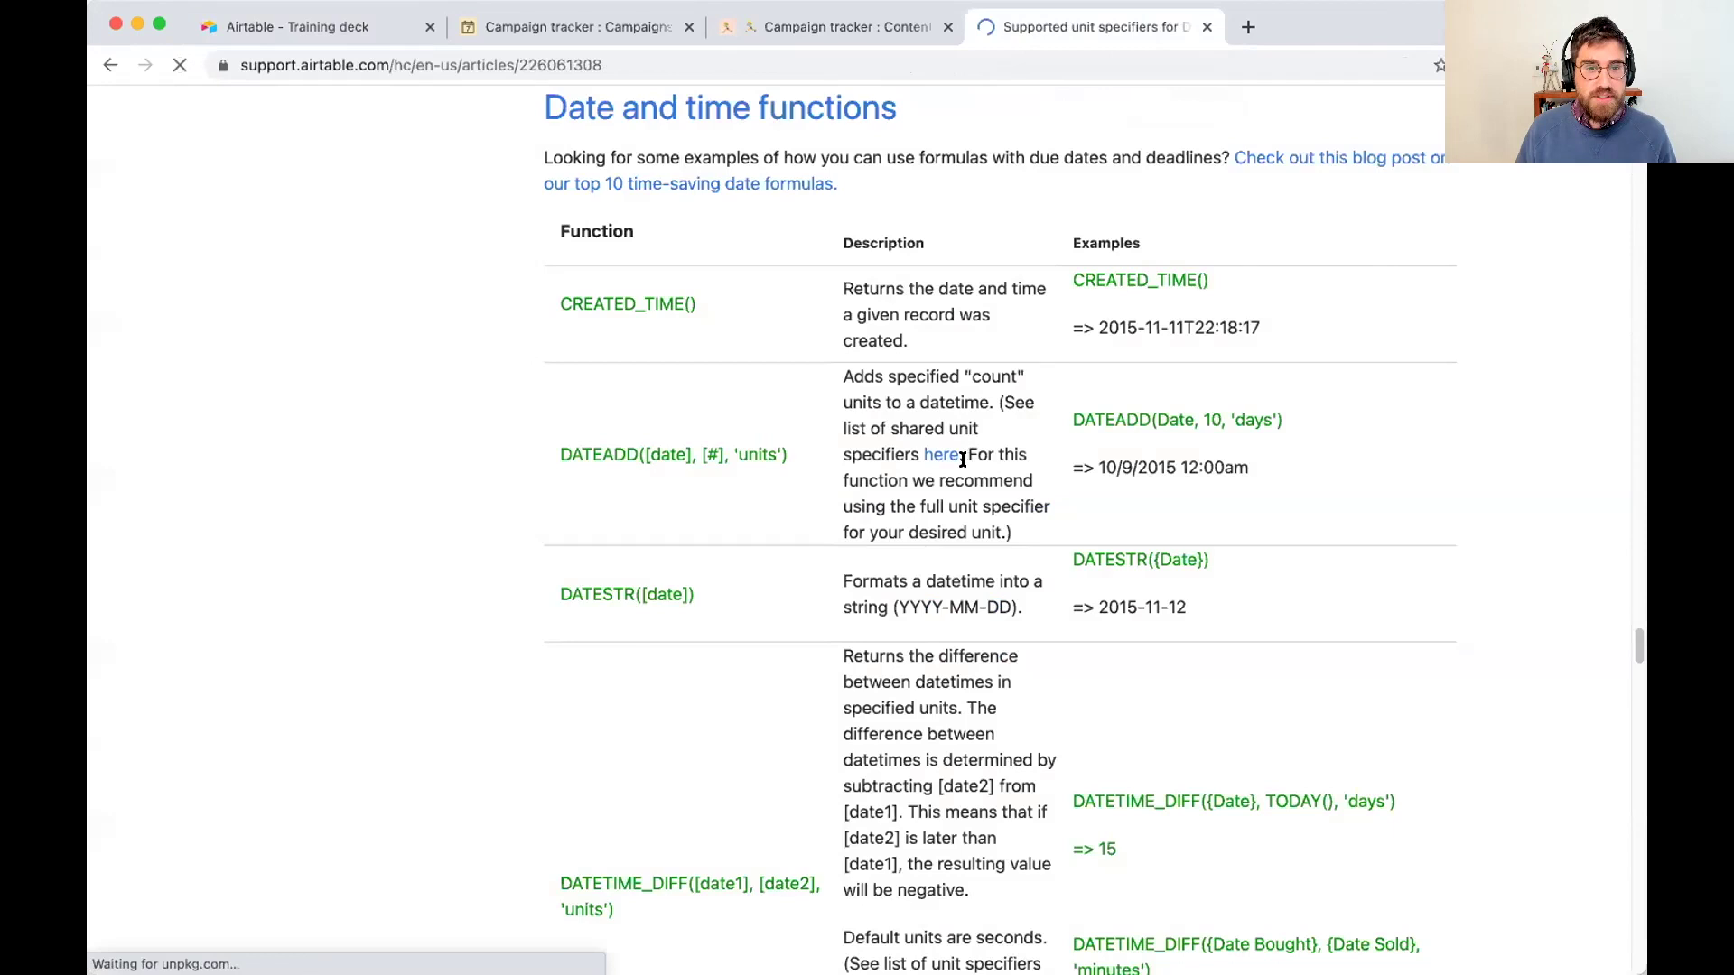
scroll(813, 537, "down", 2)
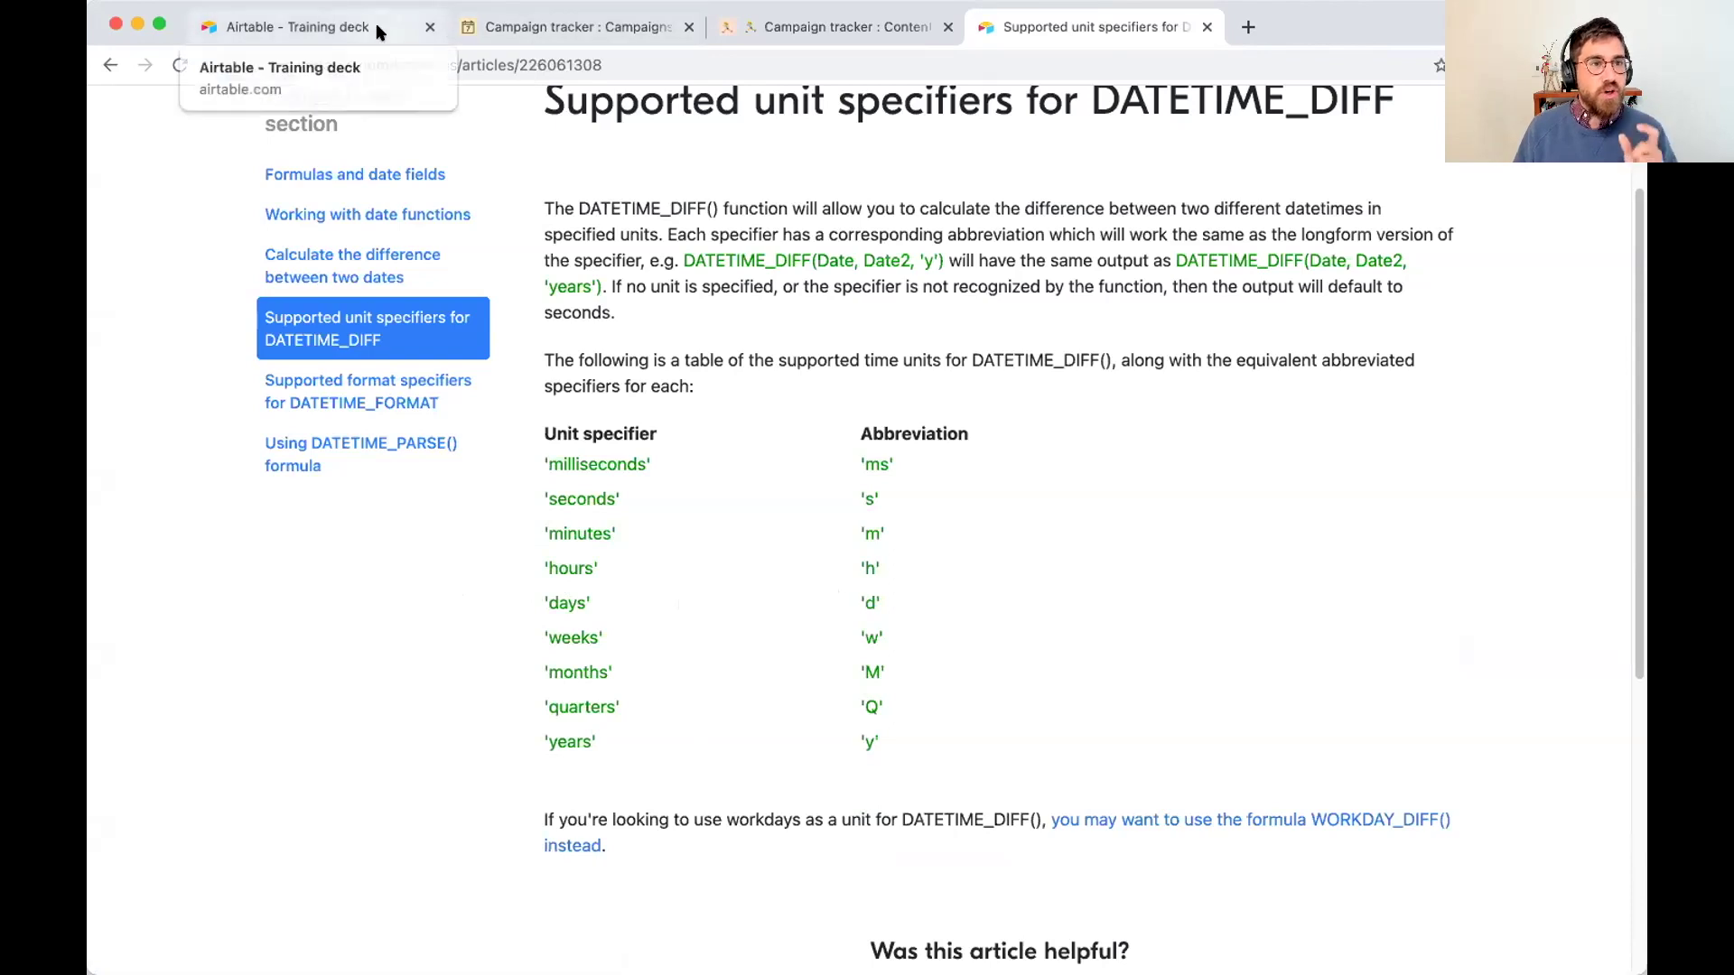
left_click(863, 274)
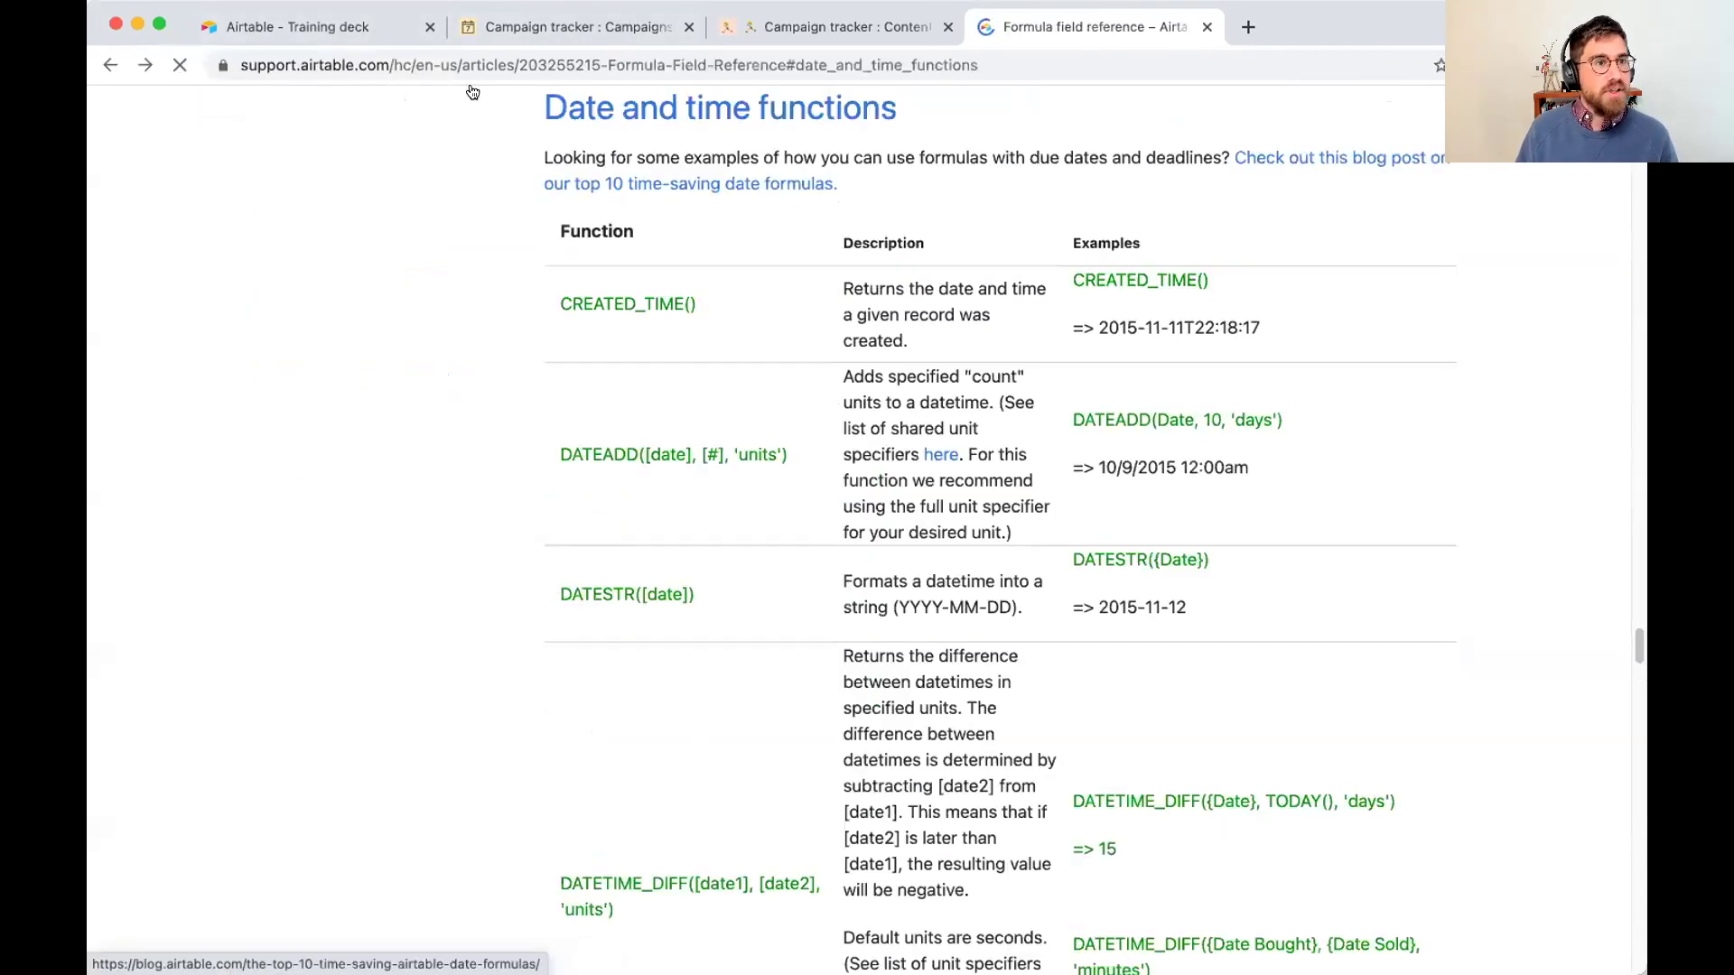
key("super+1")
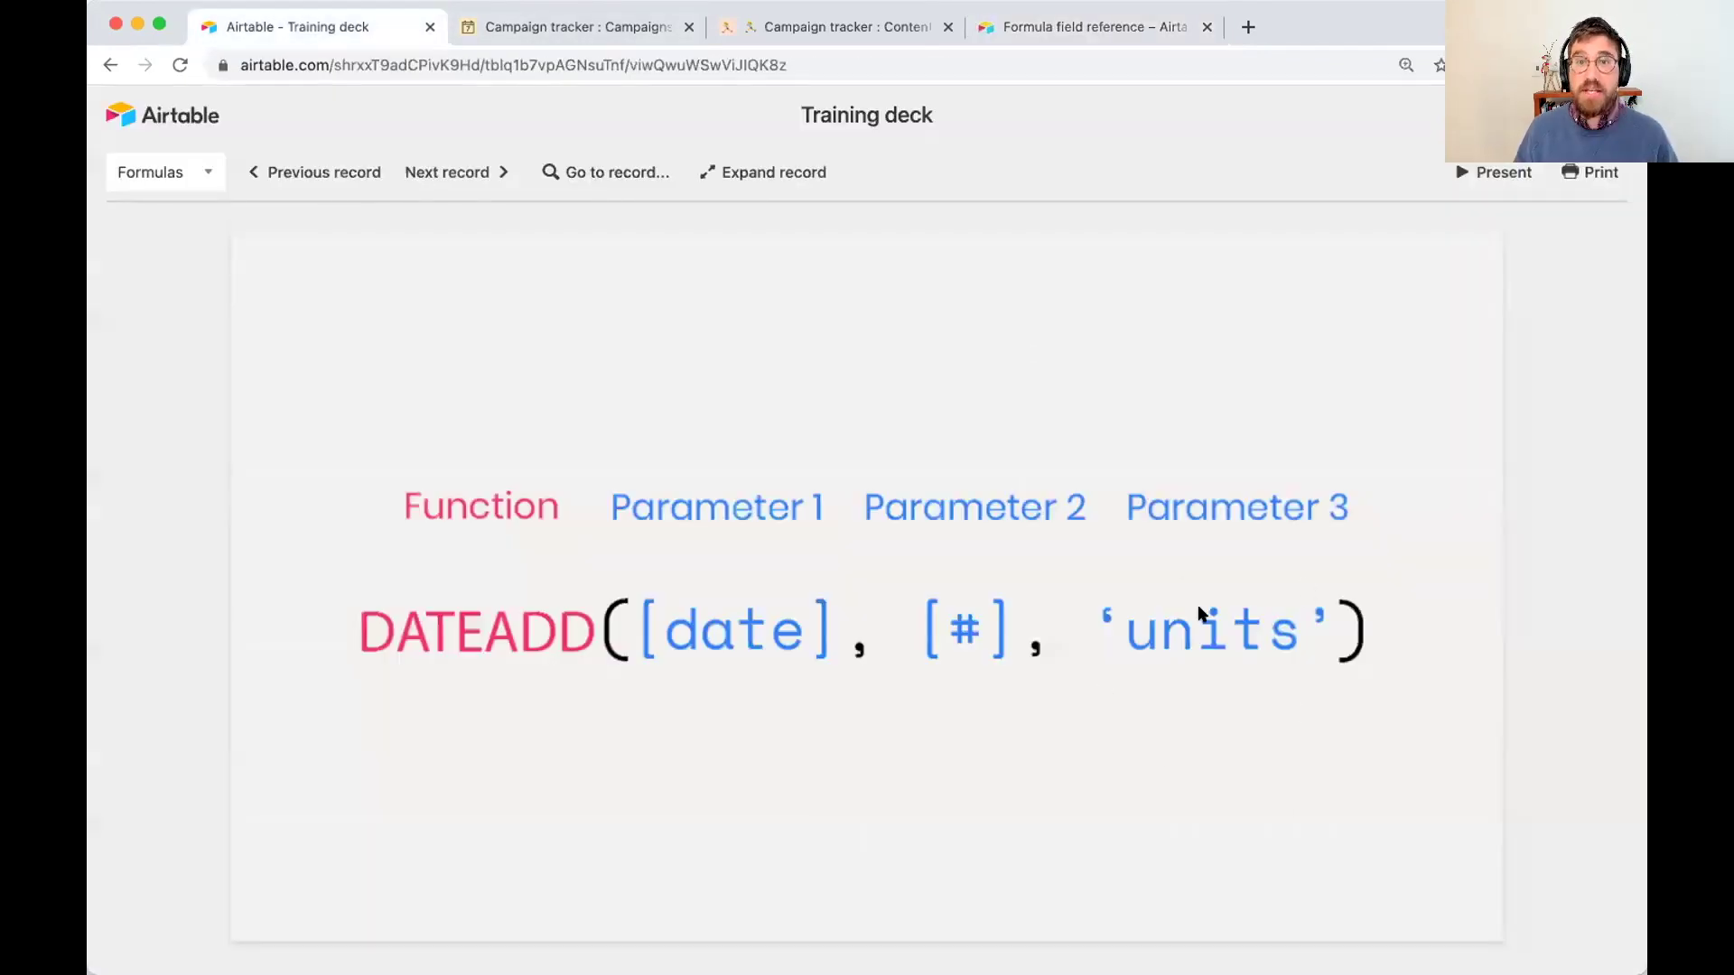